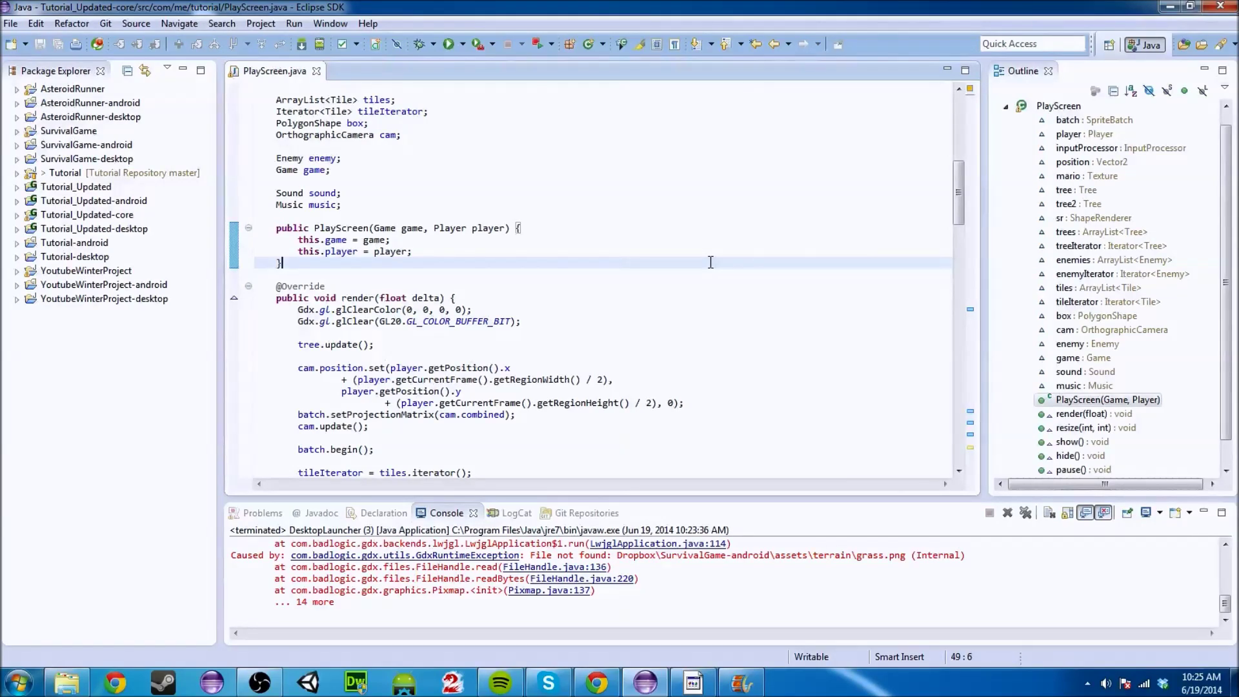
Launch the game with the DesktopLauncher configuration and start playing past the name prompt.
left_click(463, 45)
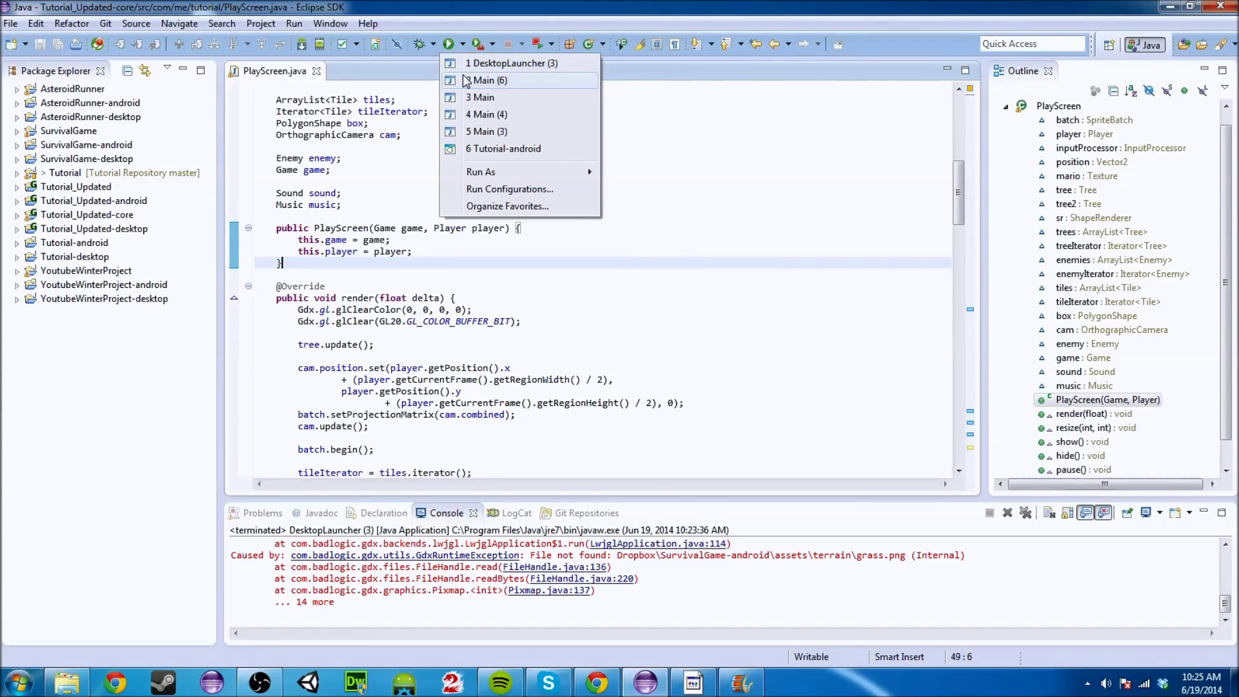
left_click(554, 68)
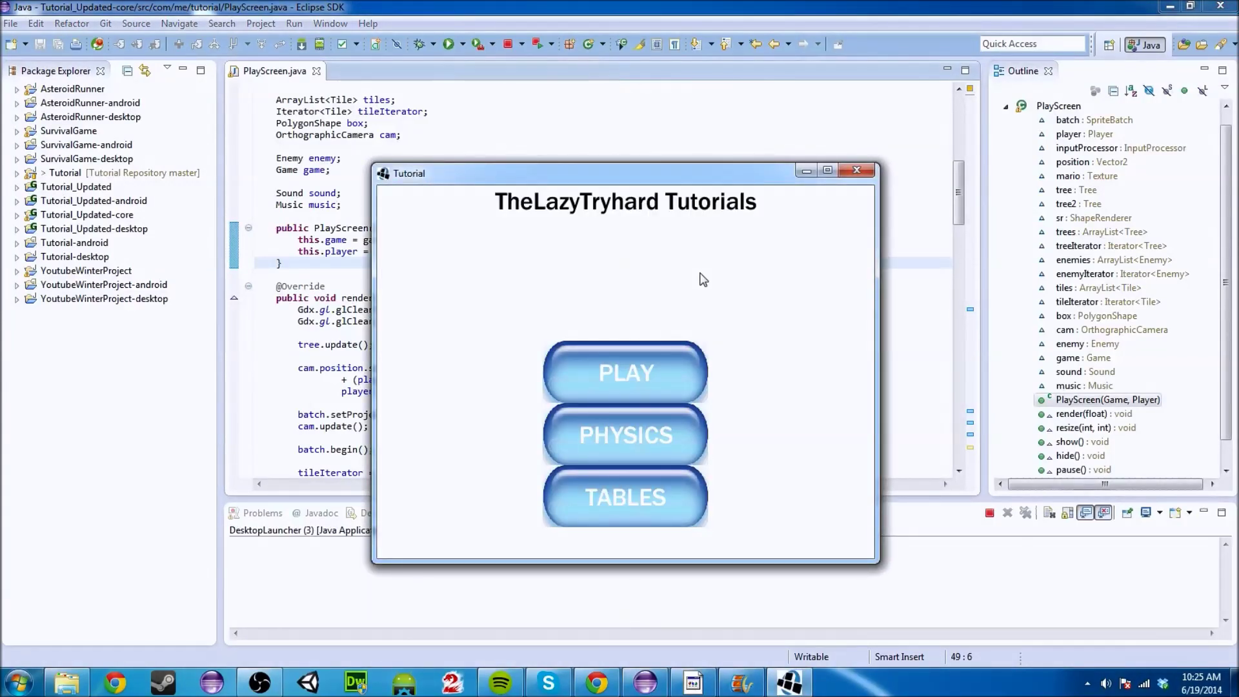
left_click(622, 342)
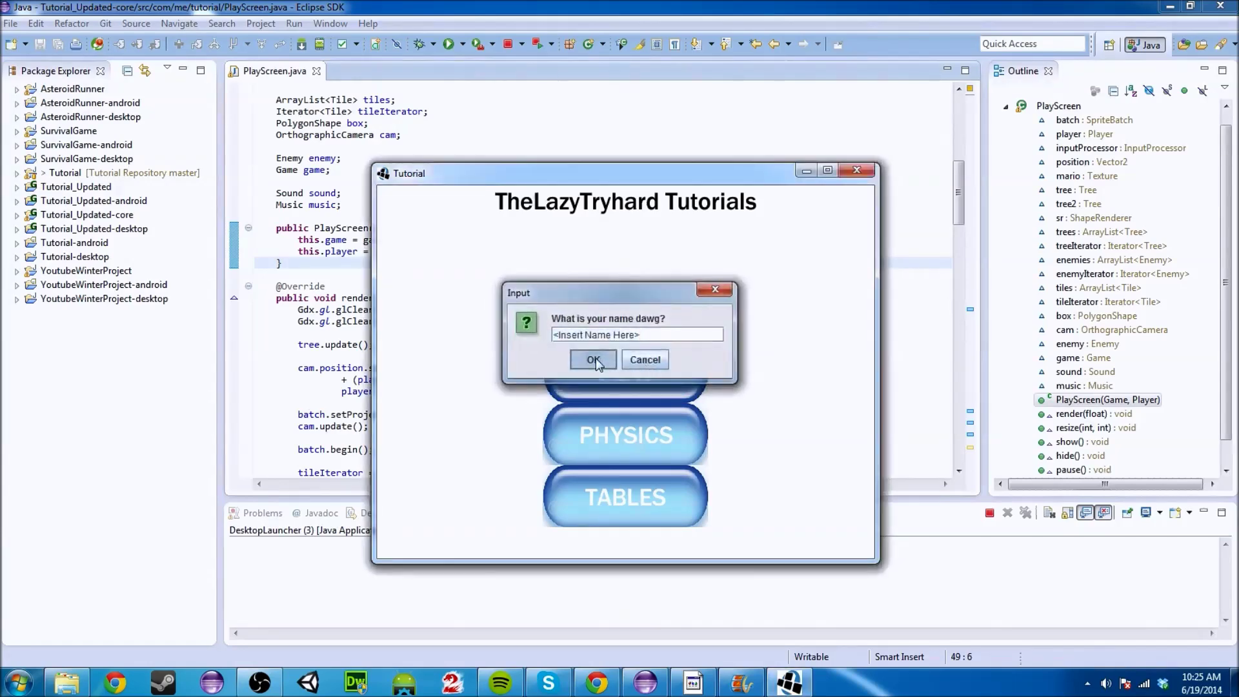
left_click(594, 358)
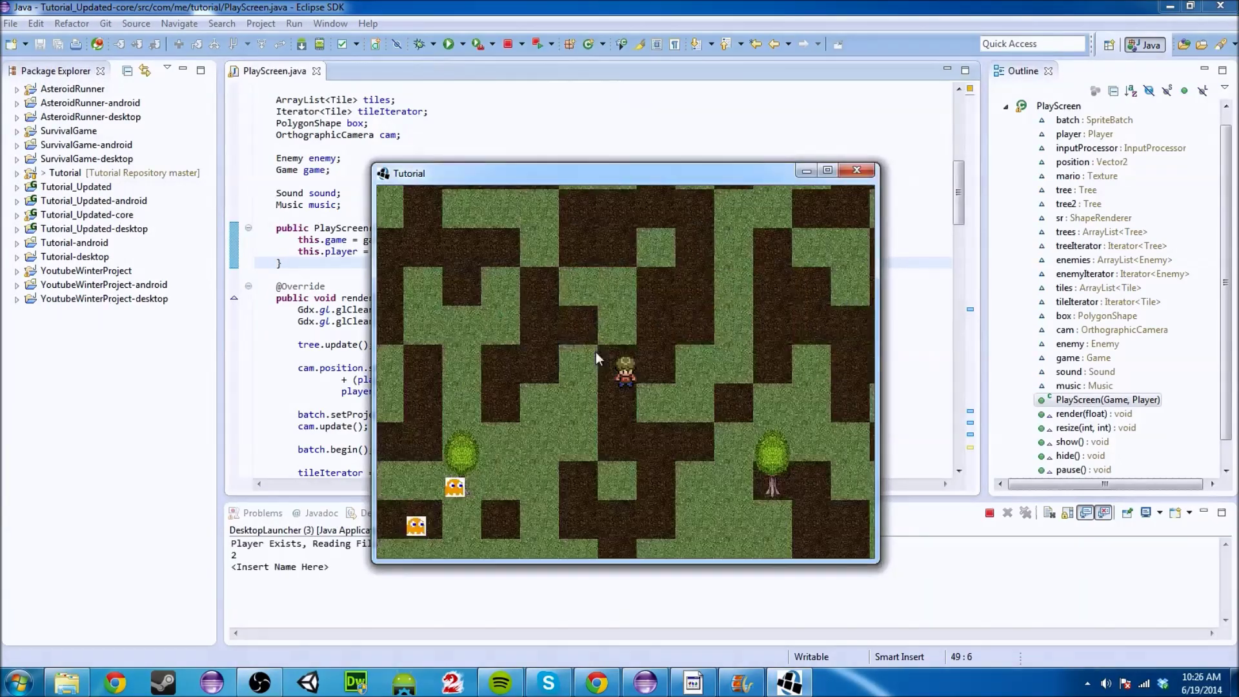
Walk the player up, left, down and right through the tile maze, then close the game.
key("Up")
key("Up")
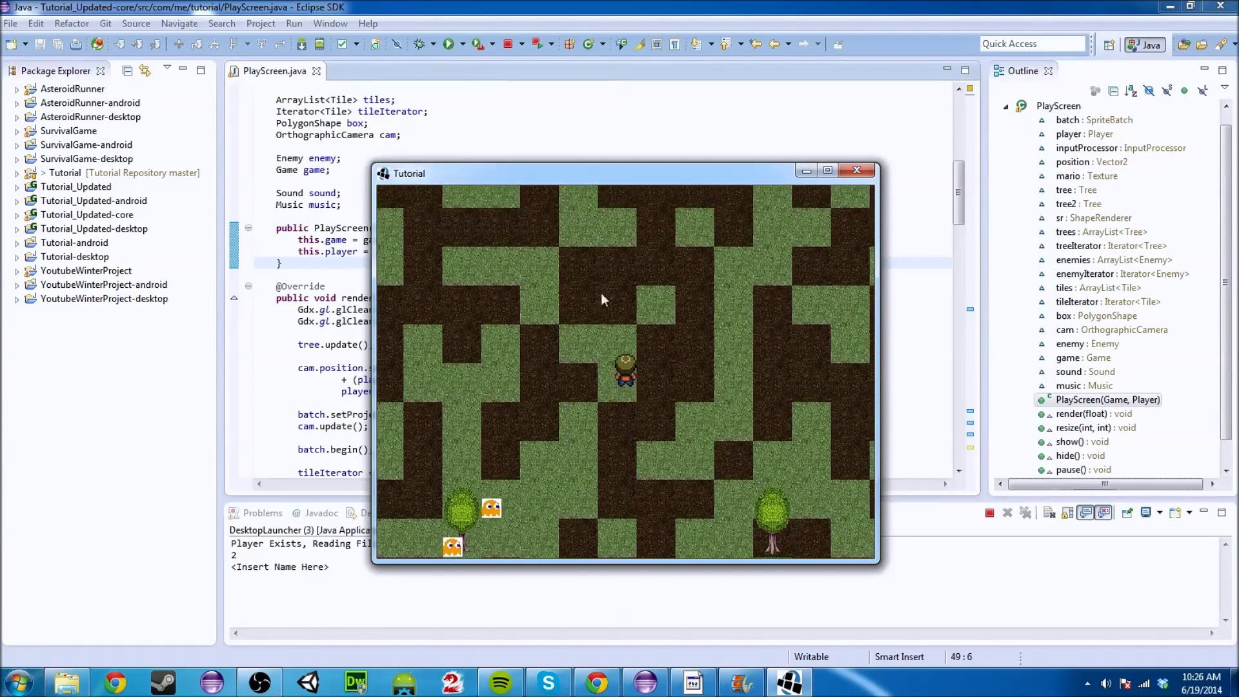
key("Up")
key("Left")
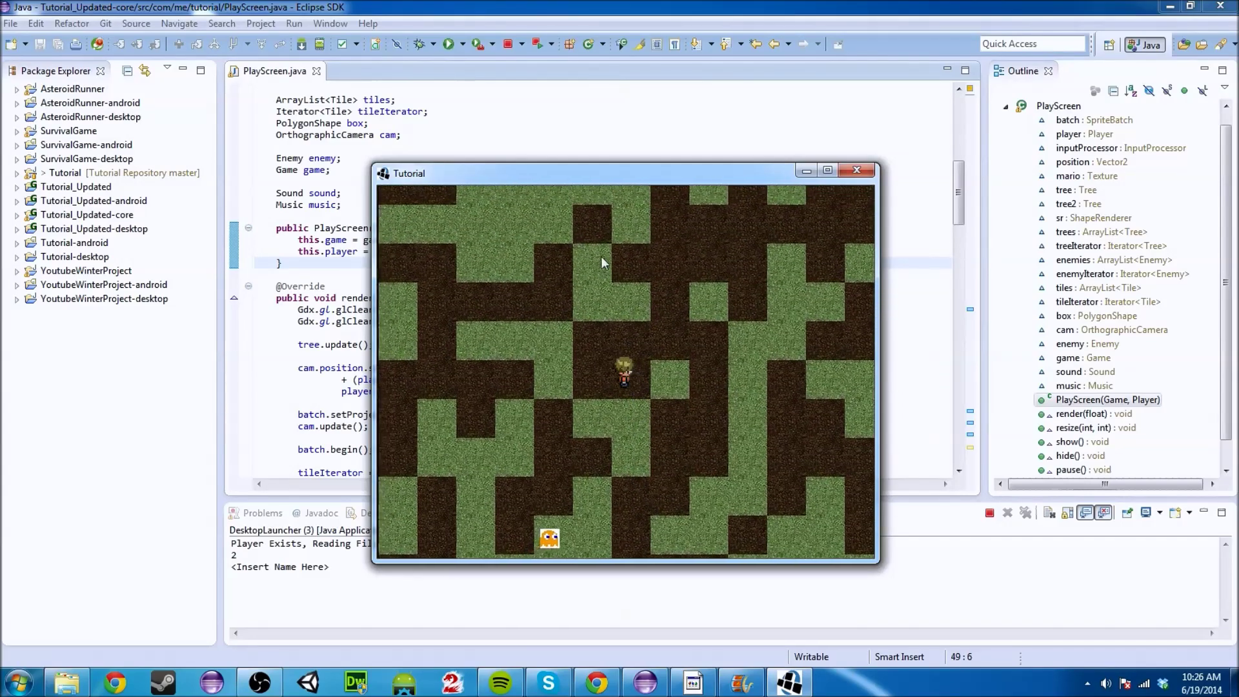
key("Up")
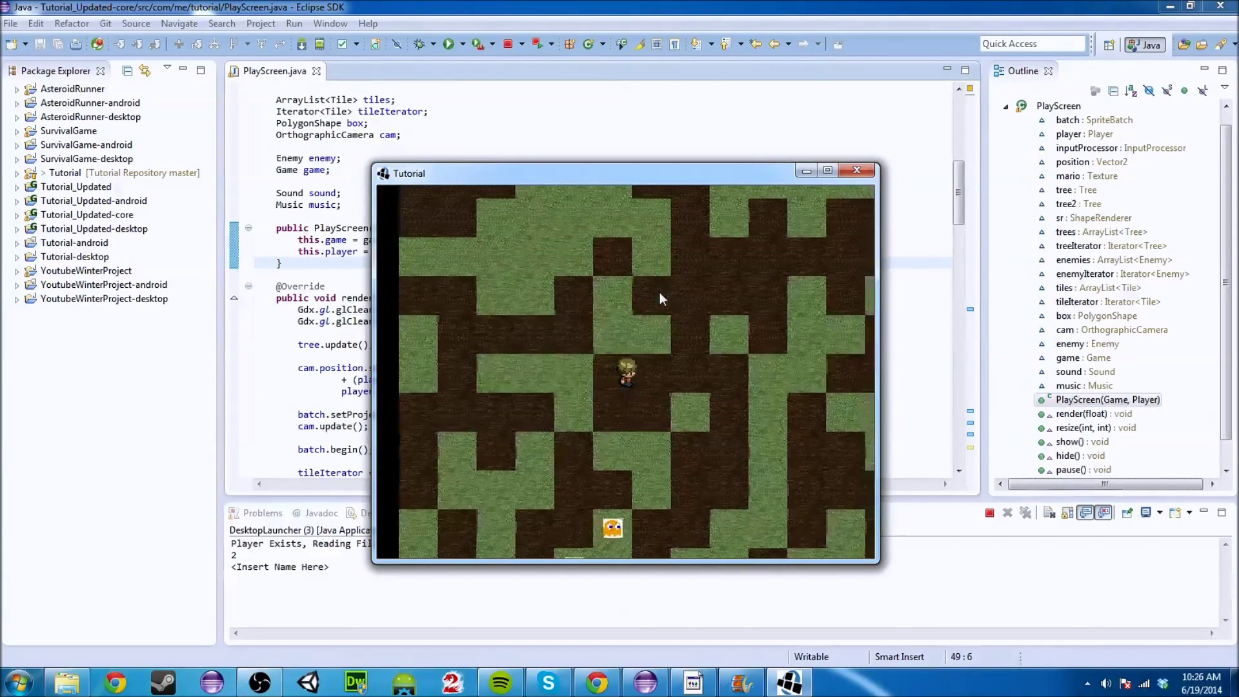
key("Right")
key("Up")
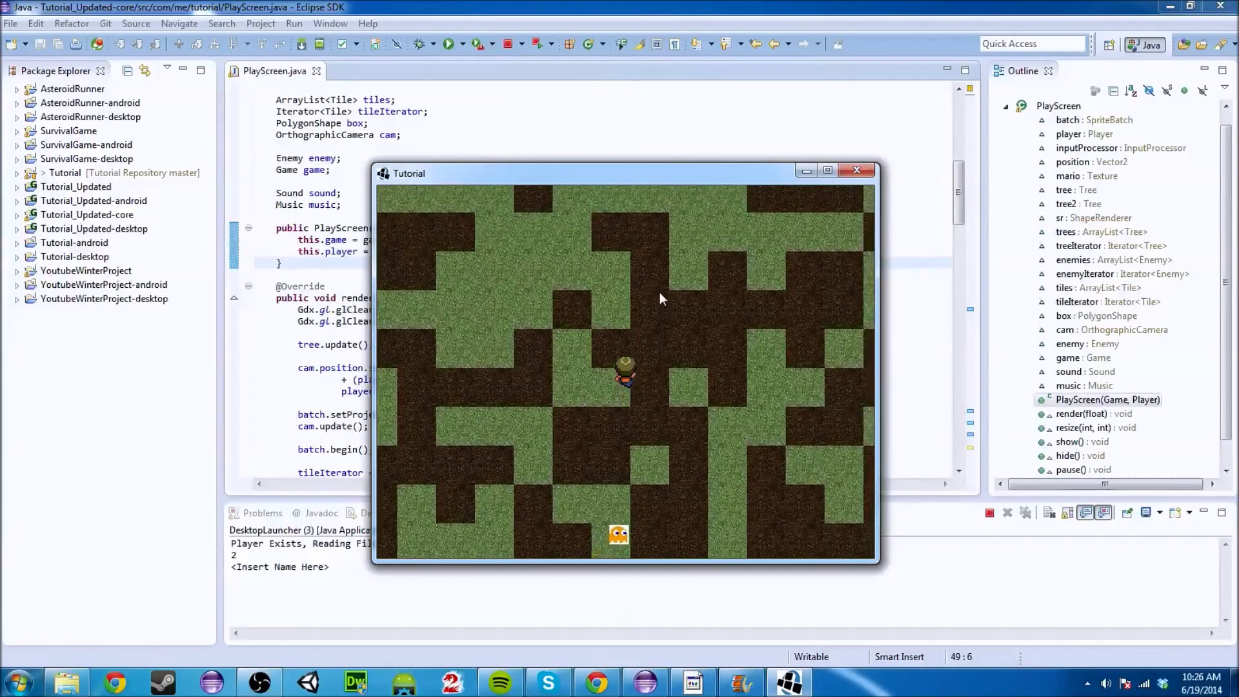
key("Up")
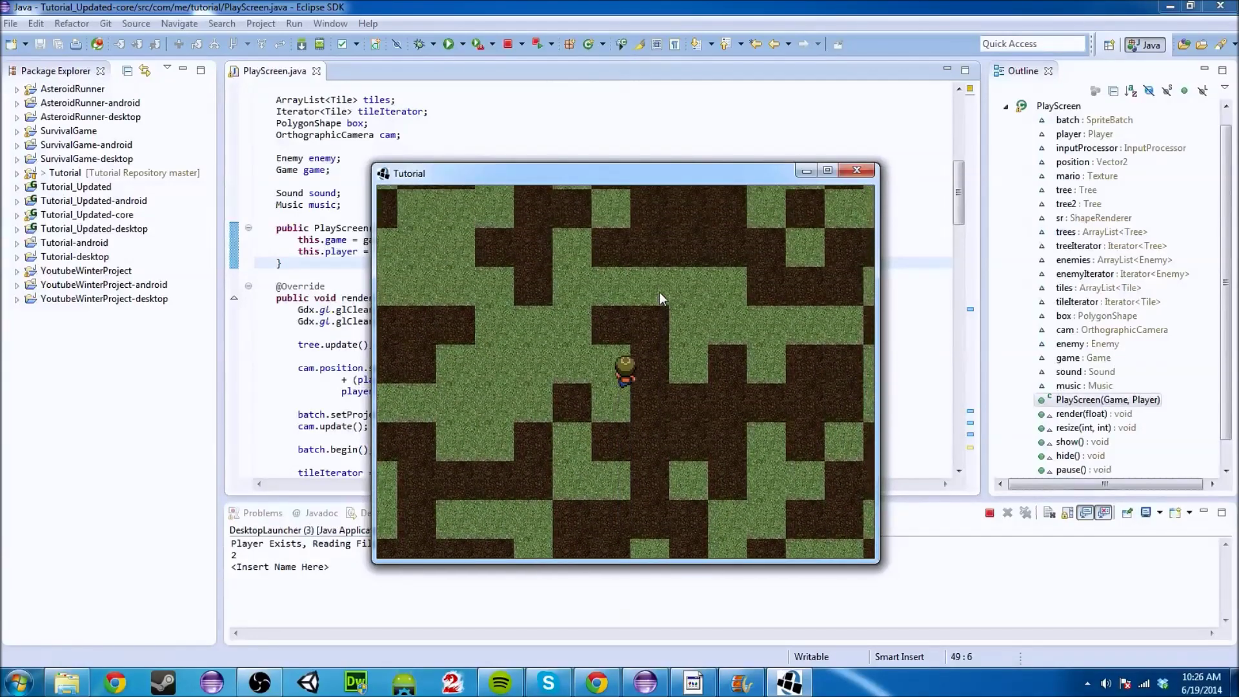
key("Up")
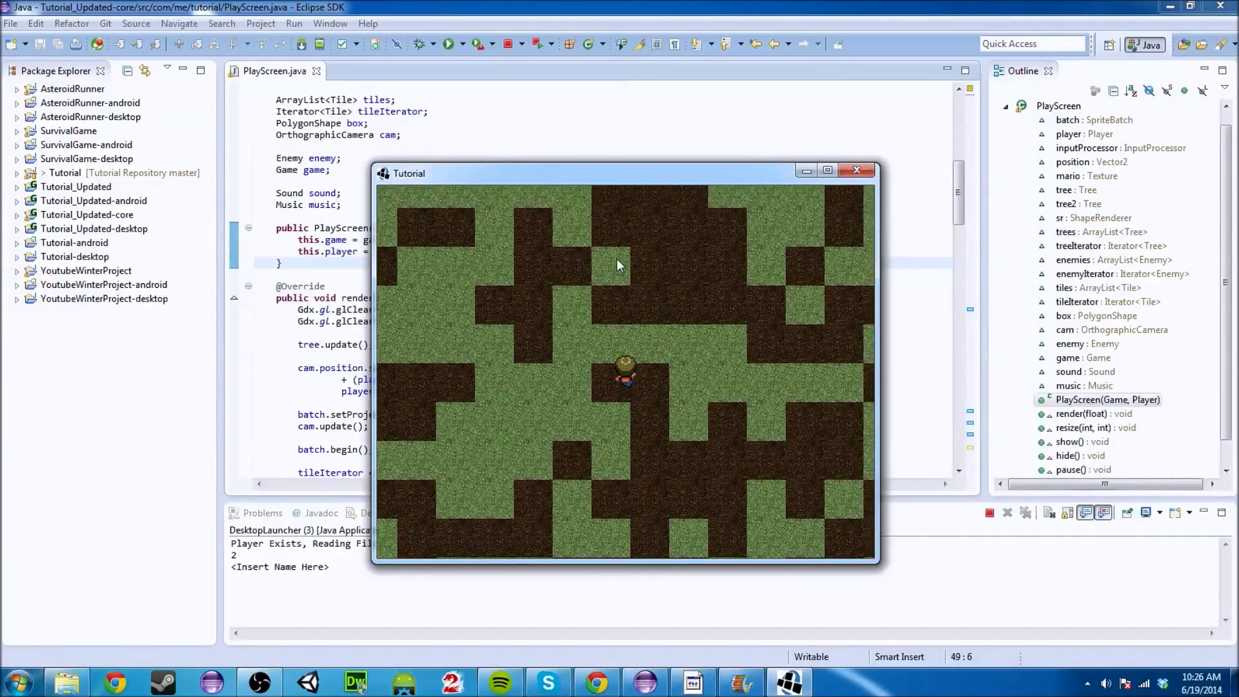
key("Down")
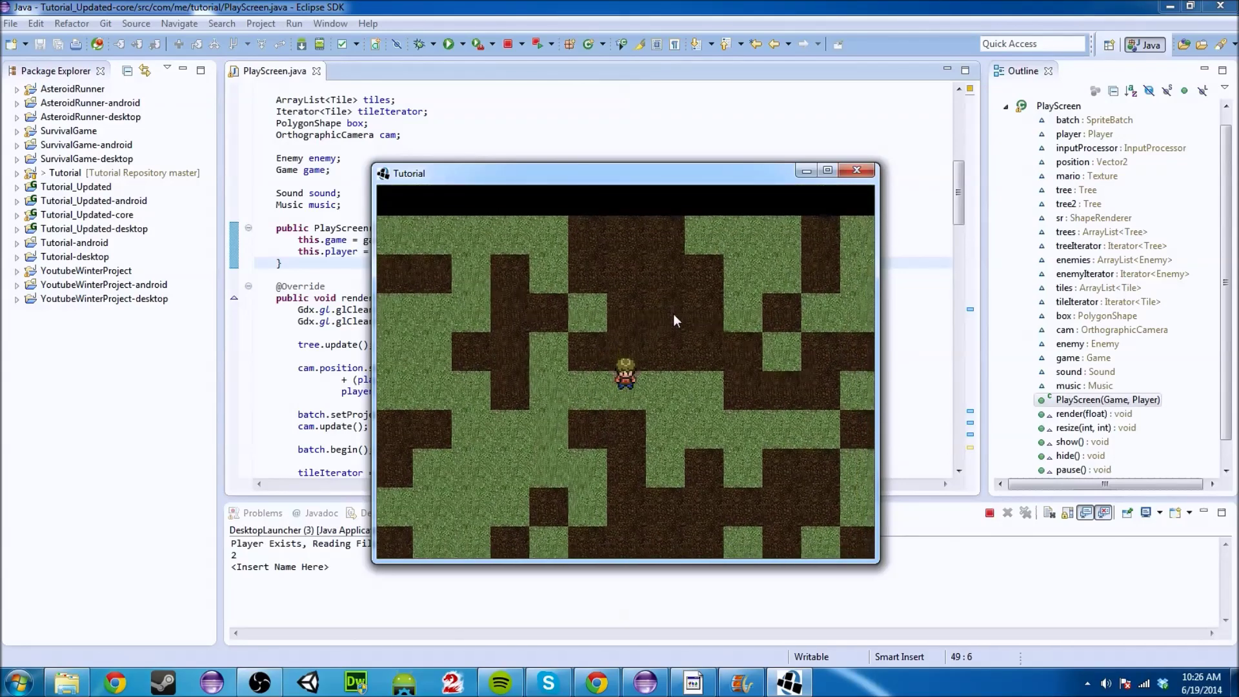
key("Right")
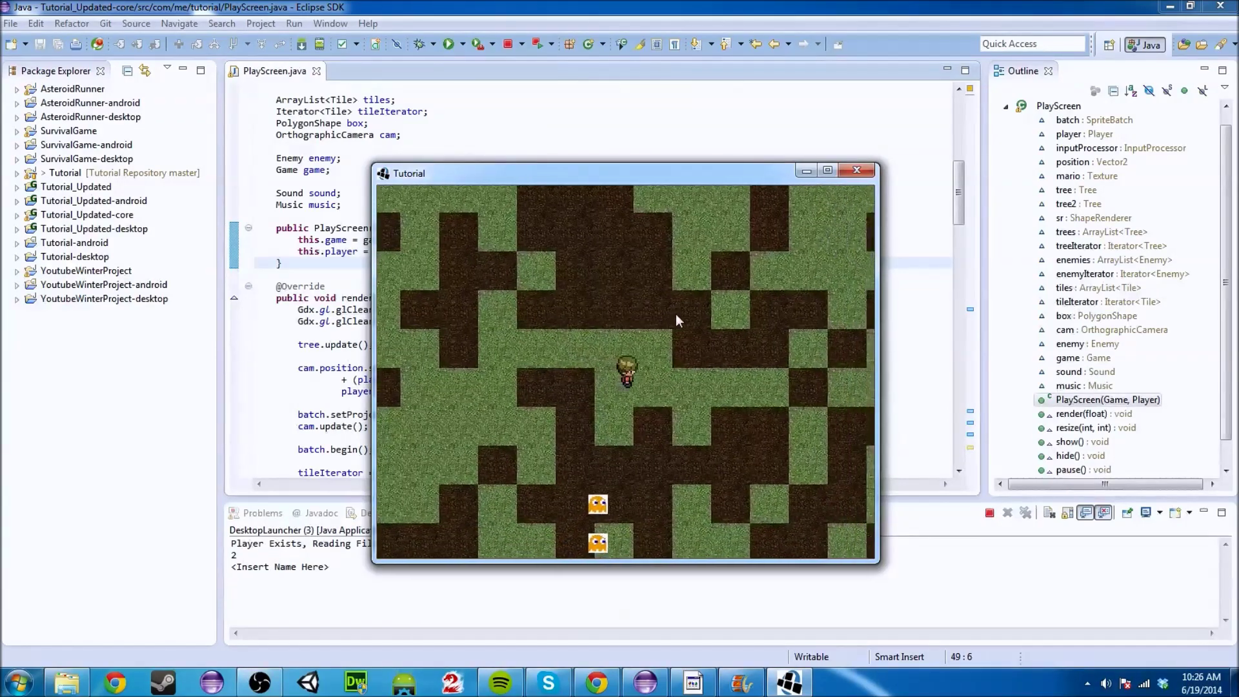
key("Right")
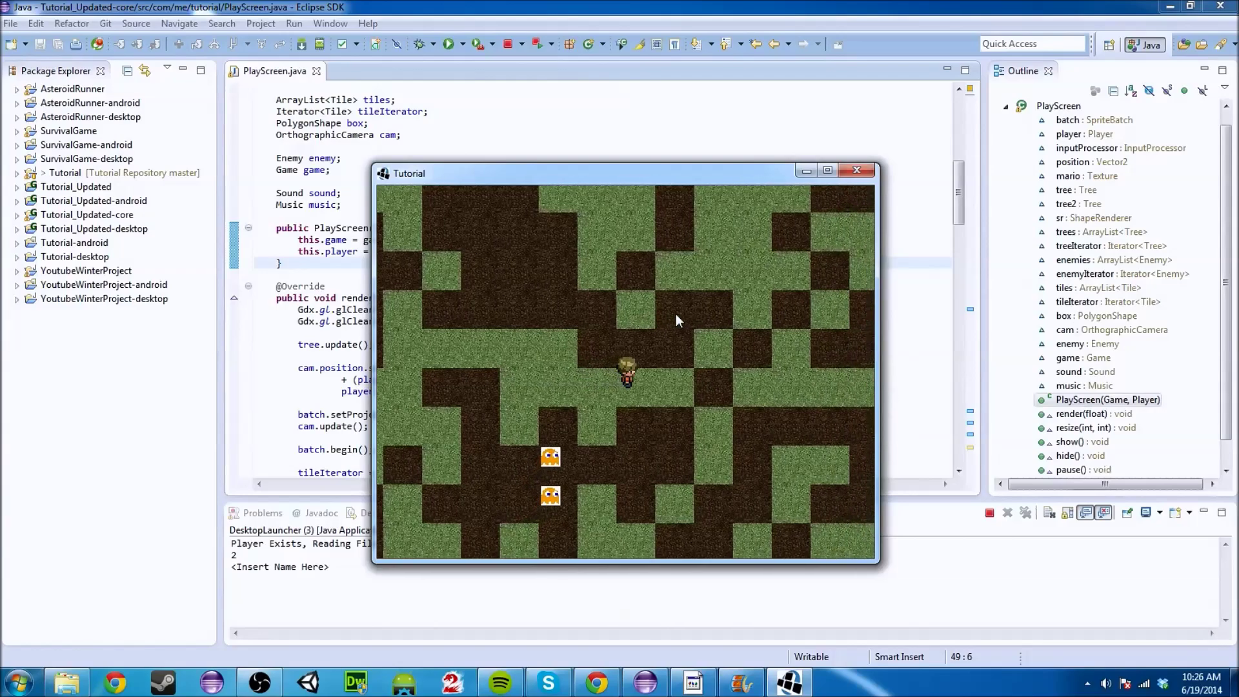
key("Right")
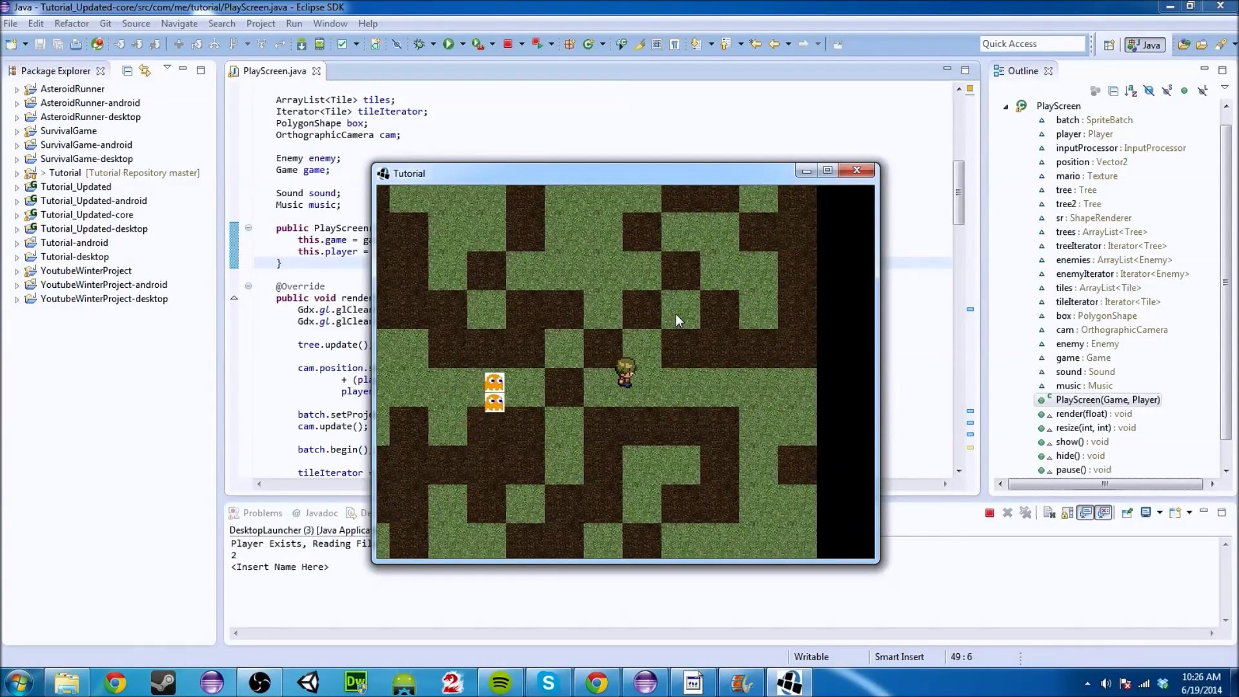
left_click(857, 170)
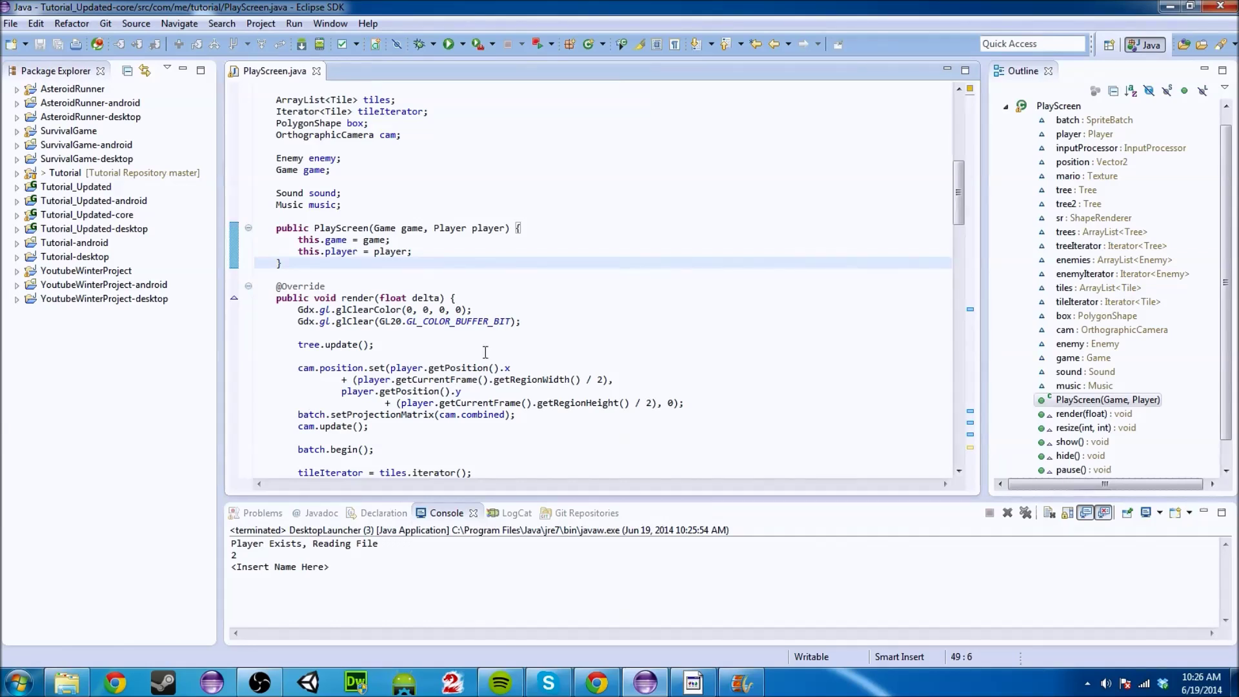
Review the PlayScreen constructor and render() camera code without editing, then switch to Chrome's Google page.
left_click(651, 355)
left_click(631, 379)
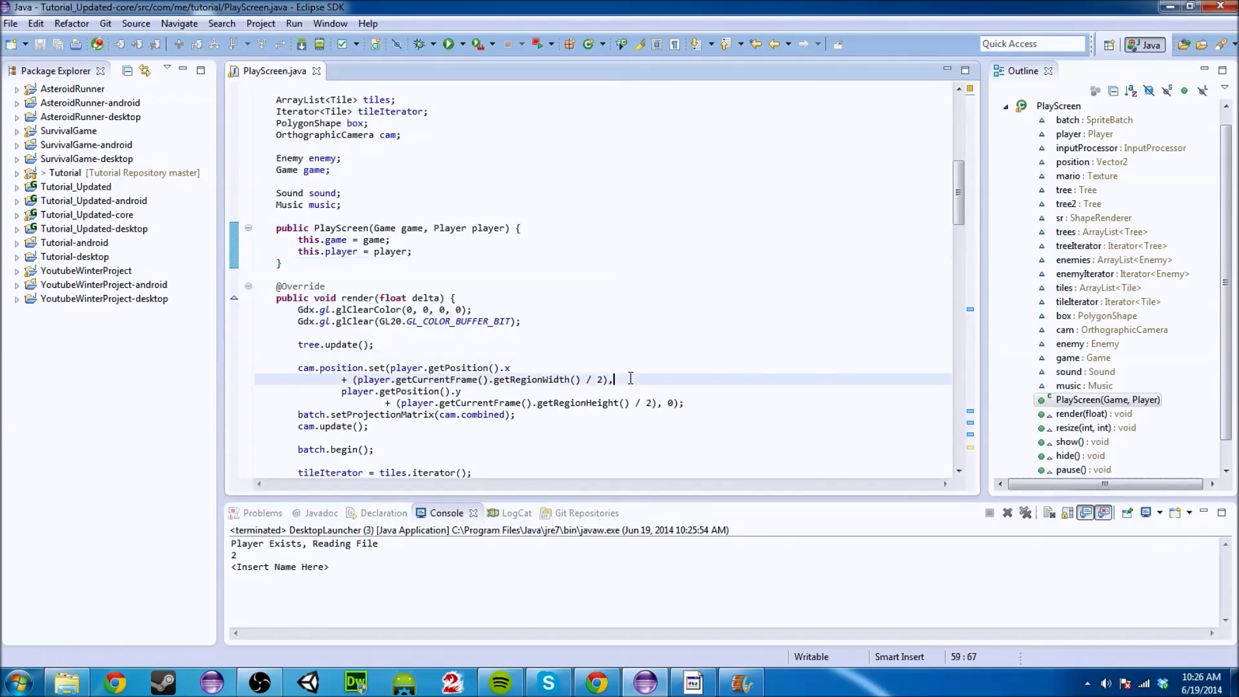
left_click(595, 388)
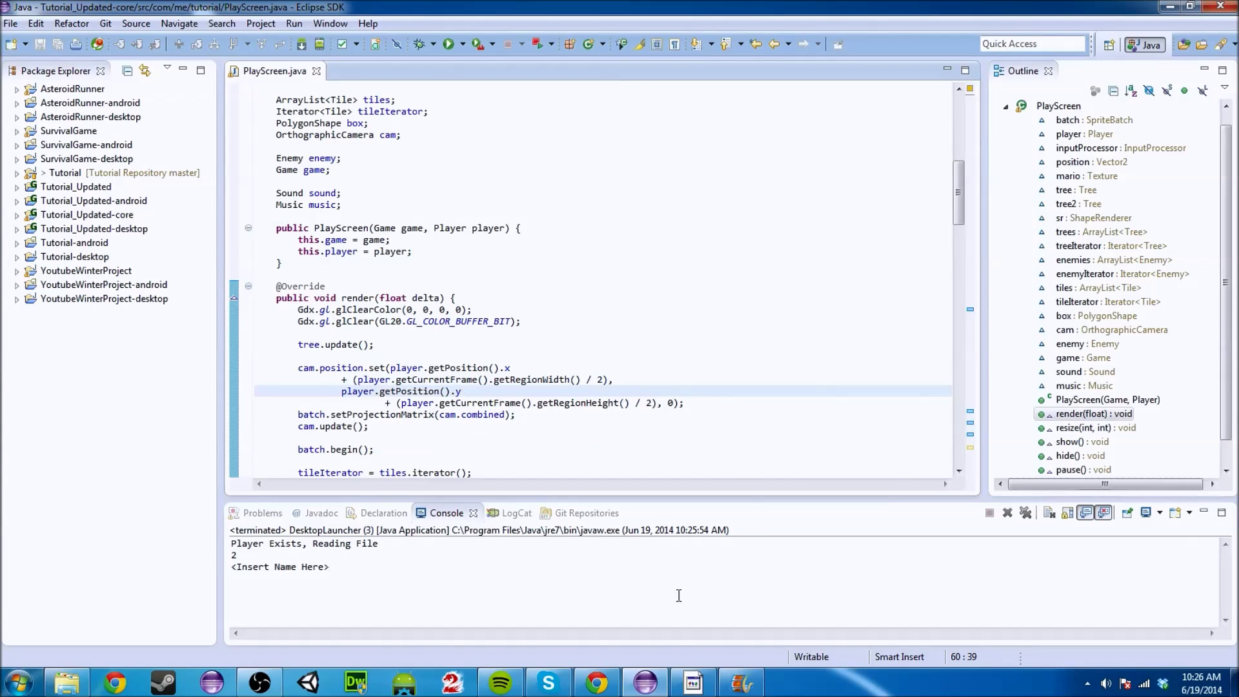
left_click(601, 300)
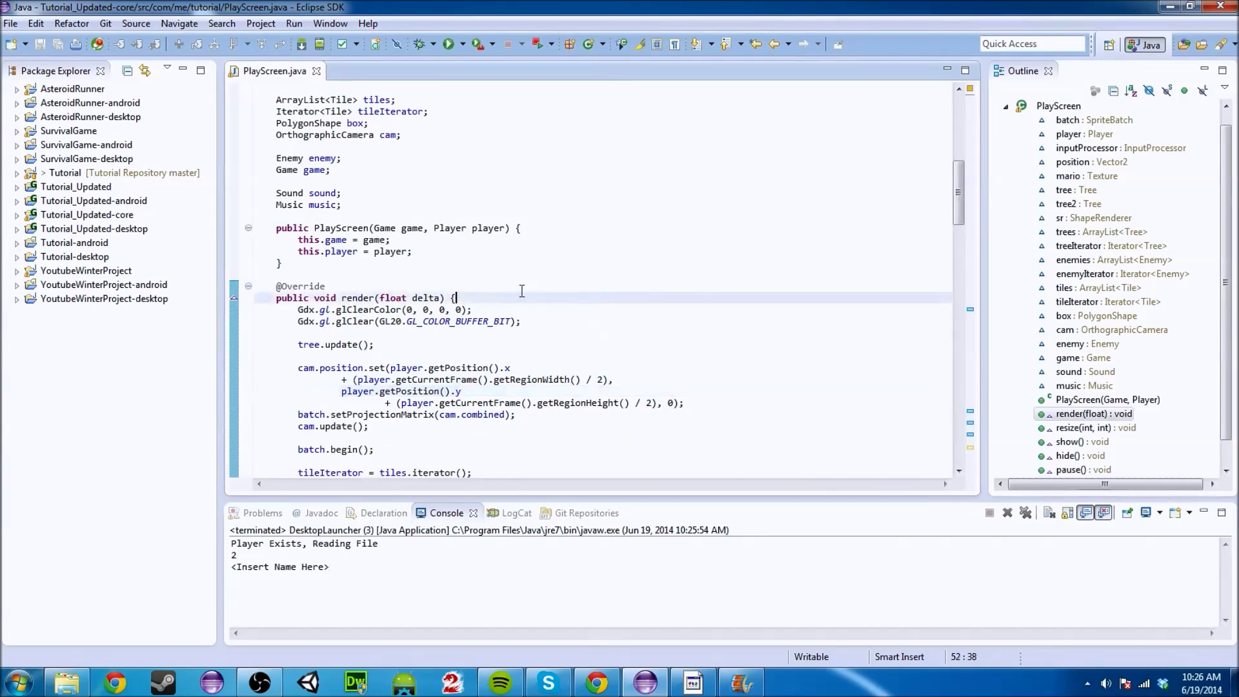
left_click(457, 286)
left_click(401, 264)
left_click(383, 273)
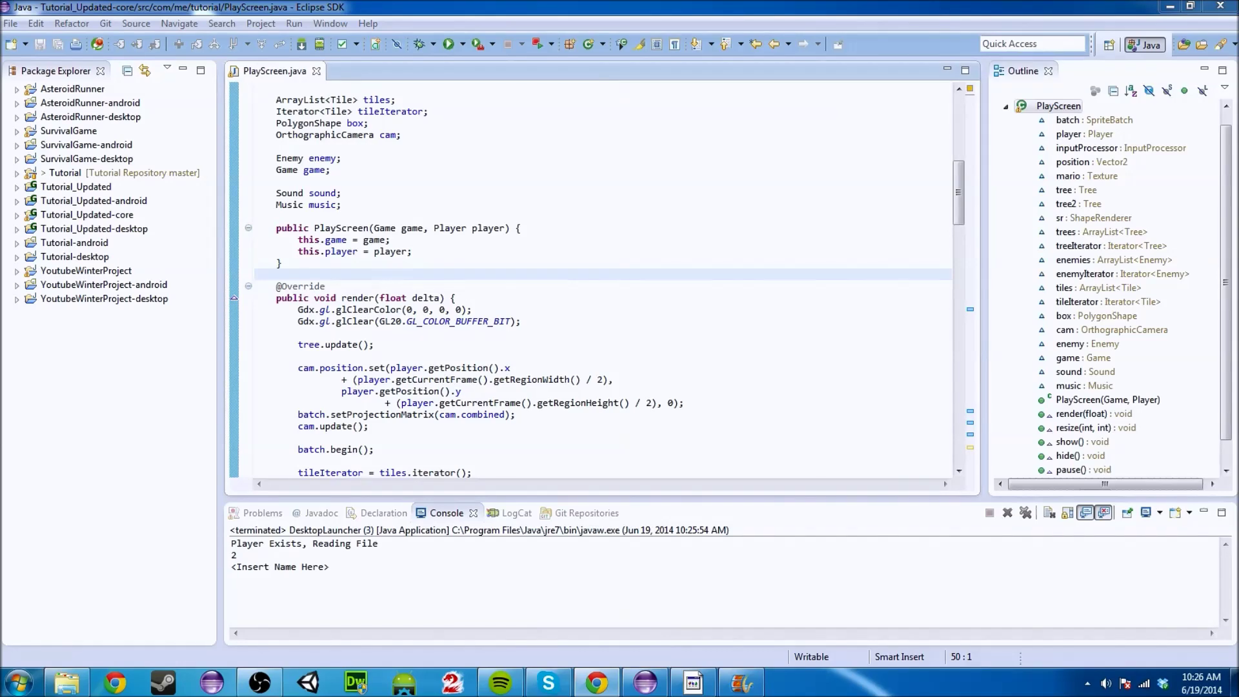
left_click(595, 682)
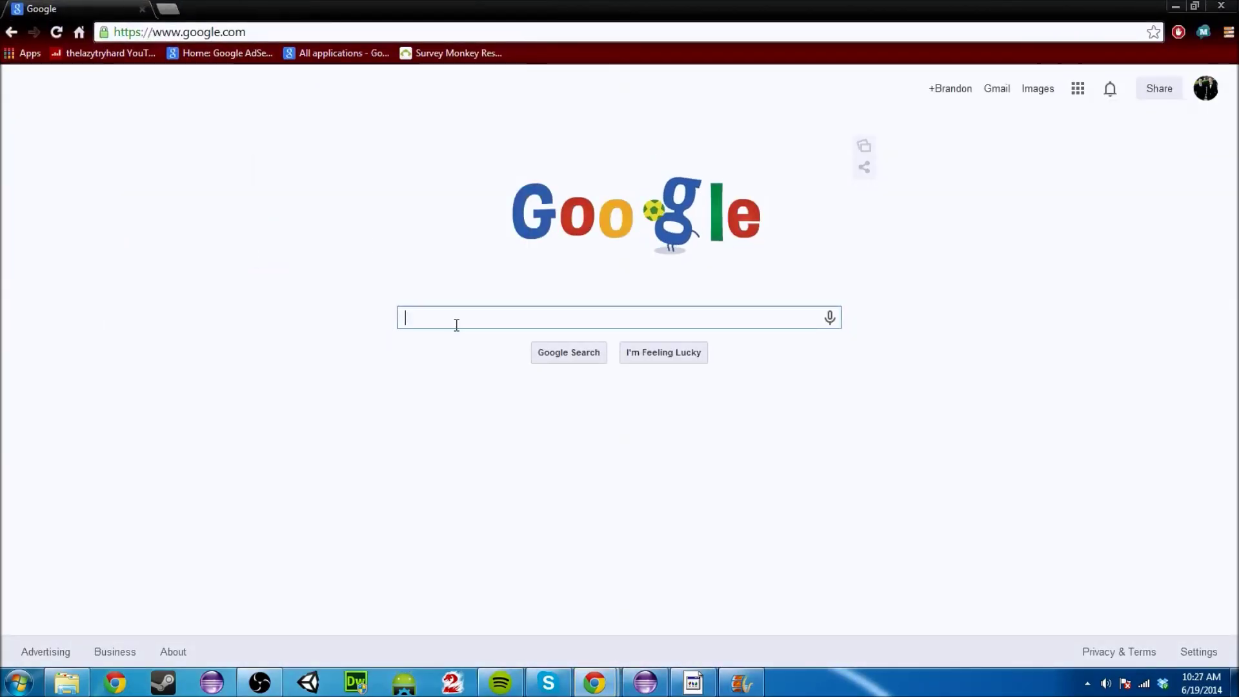
Search Google for 'tiled', open the Tiled Map Editor site at mapeditor.org, then minimize Chrome.
type("tiled")
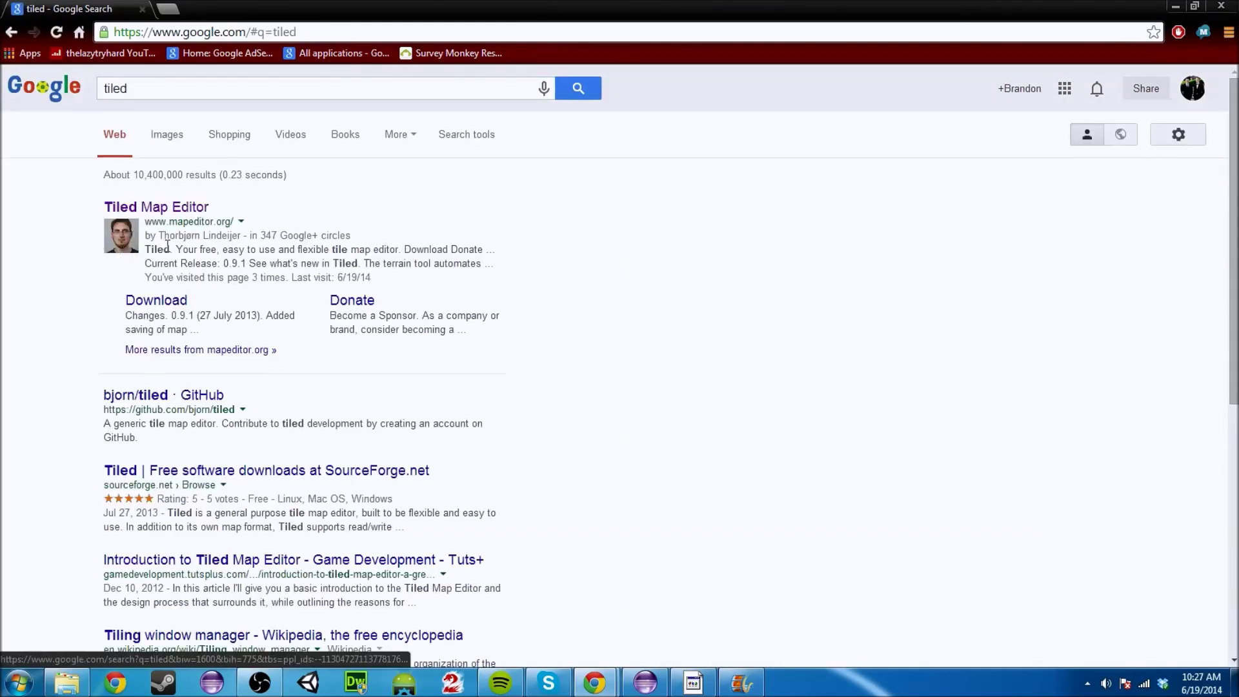
left_click(181, 208)
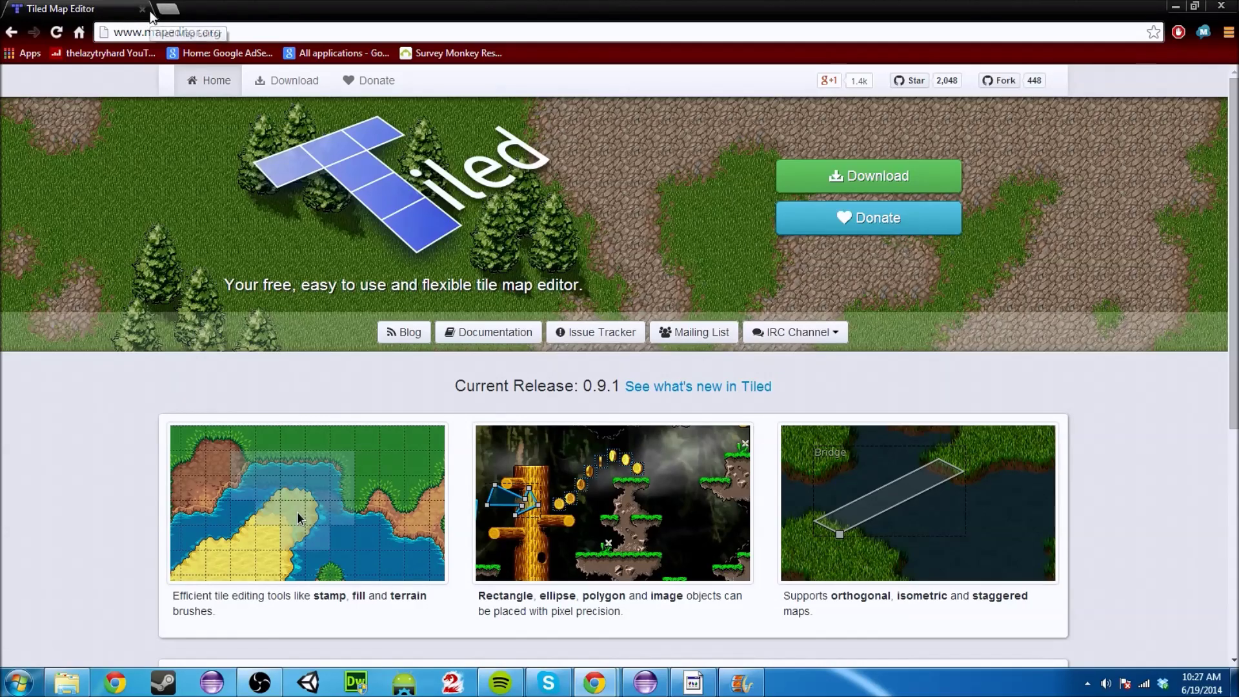
left_click(1174, 8)
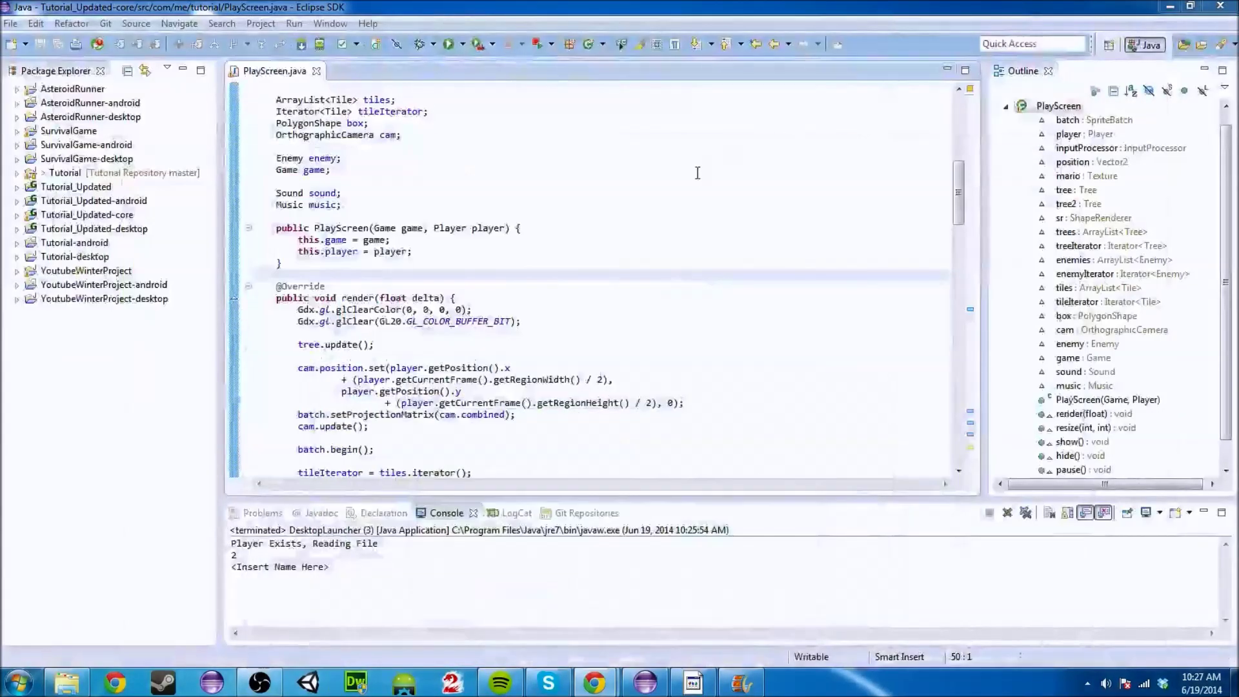
Launch the Tiled map editor by searching 'tiled' from the Start menu.
left_click(745, 263)
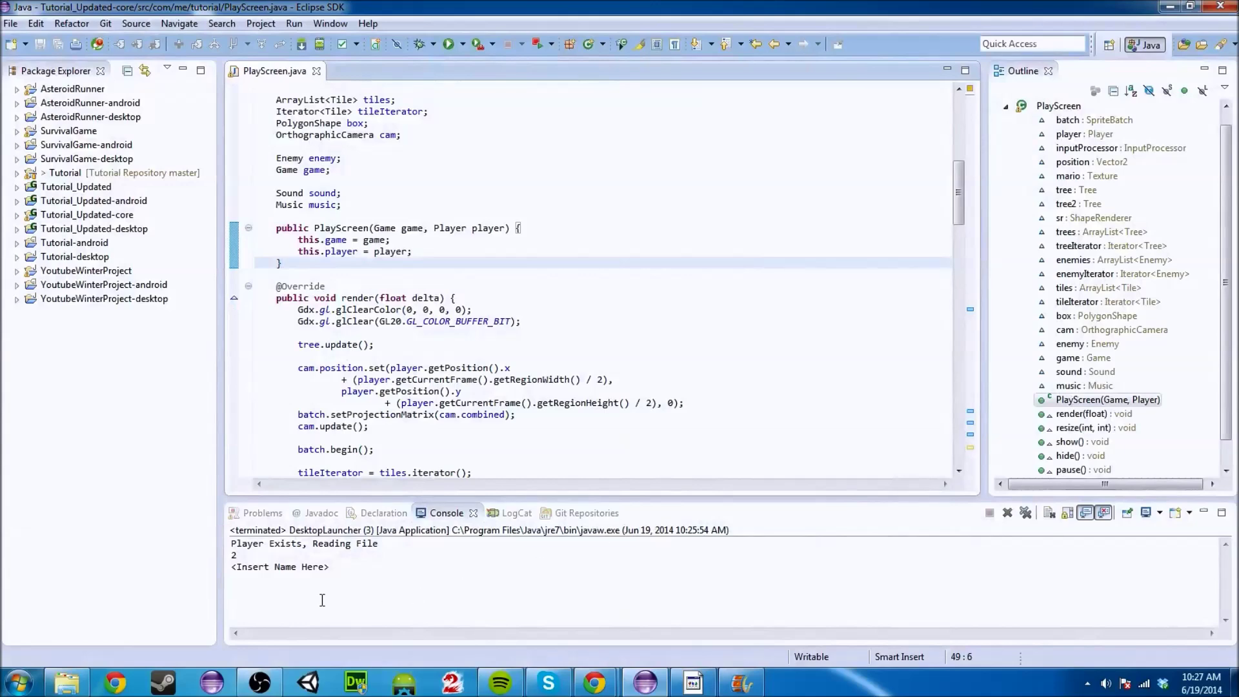
left_click(14, 686)
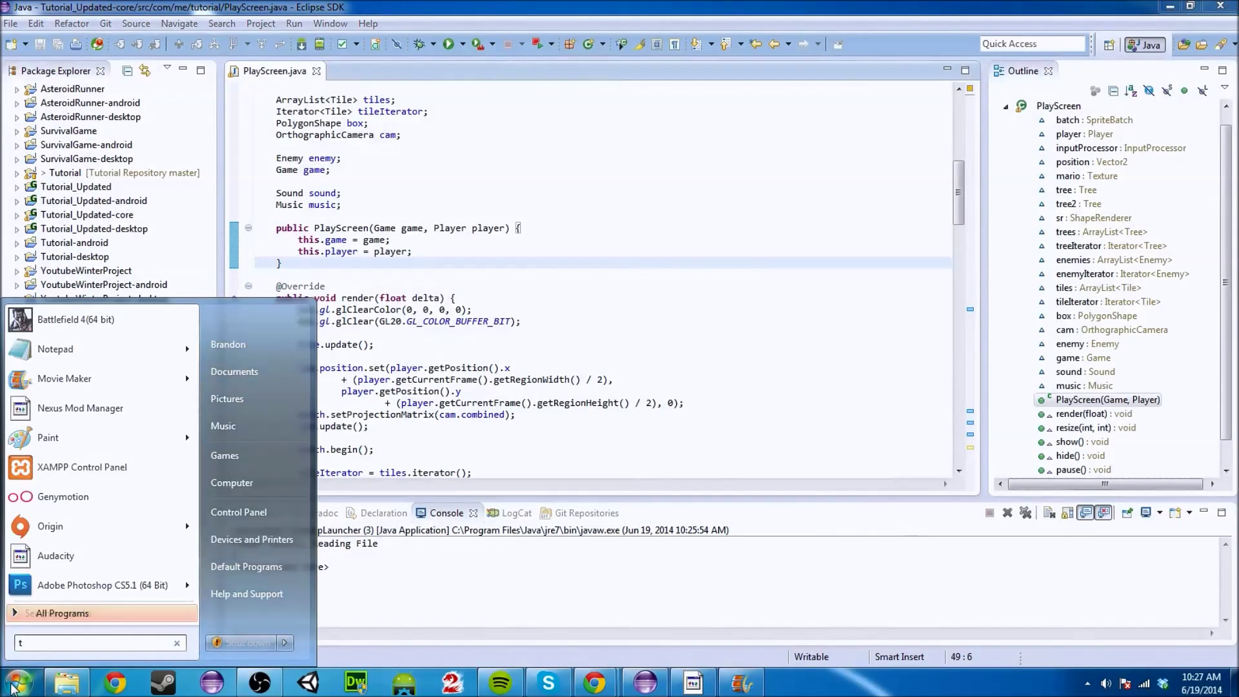
type("tiled")
key("Return")
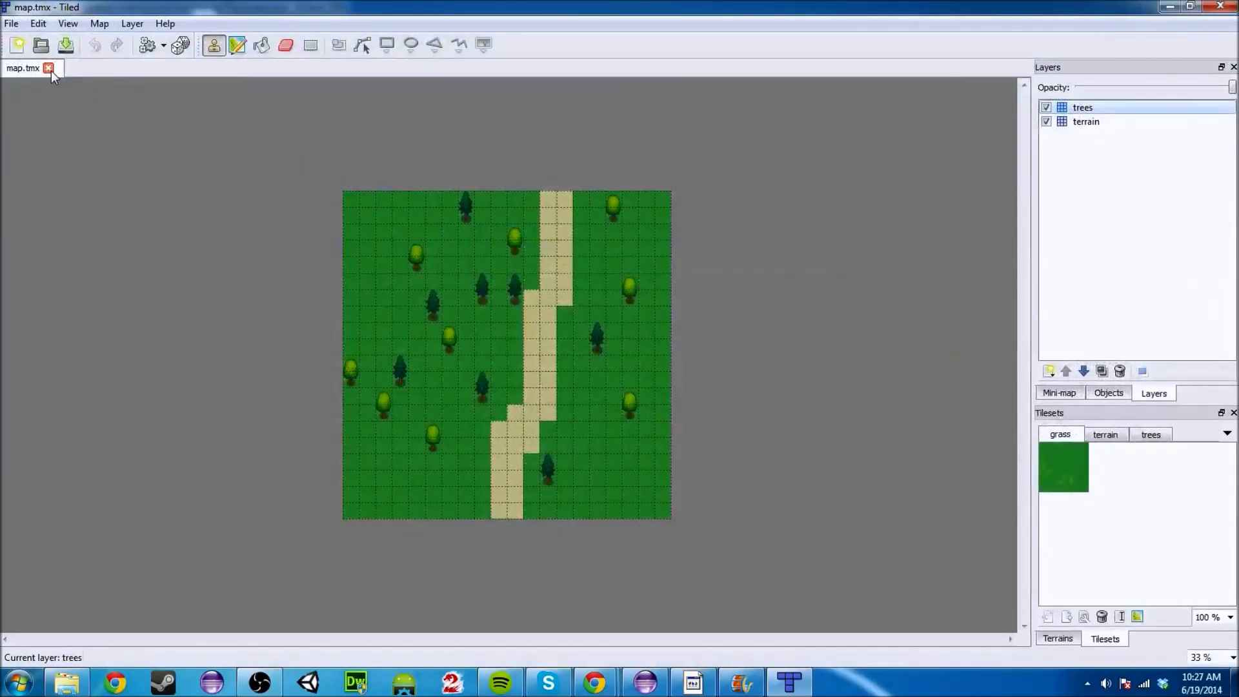
Close the previously loaded map.tmx, leaving Tiled with no map open.
left_click(50, 70)
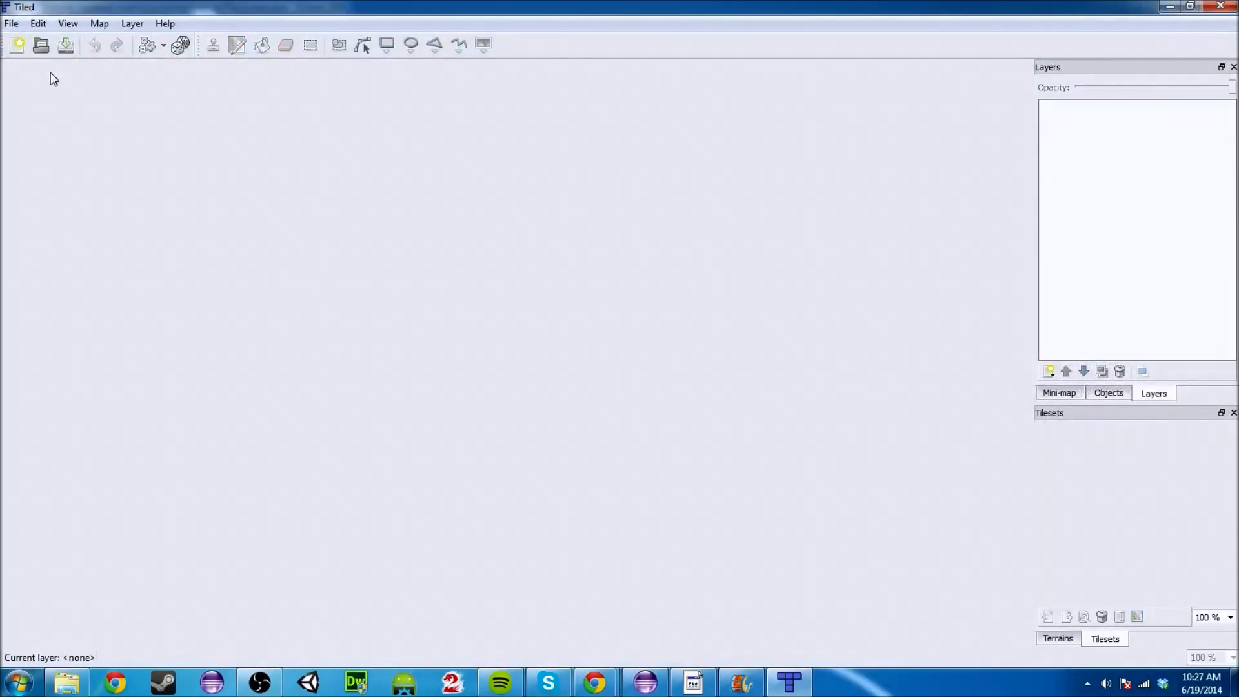
left_click(14, 23)
left_click(18, 26)
left_click(20, 29)
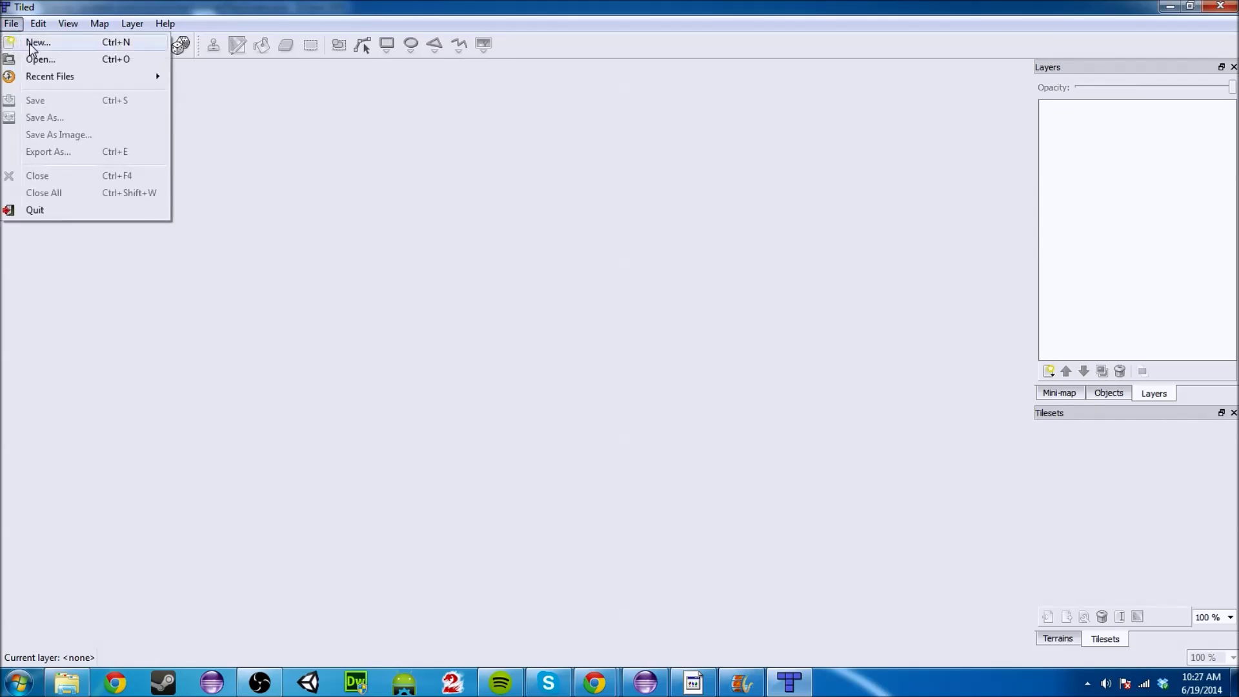
Open Tiled's New Map dialog, leaving the orientation on Orthogonal.
left_click(29, 44)
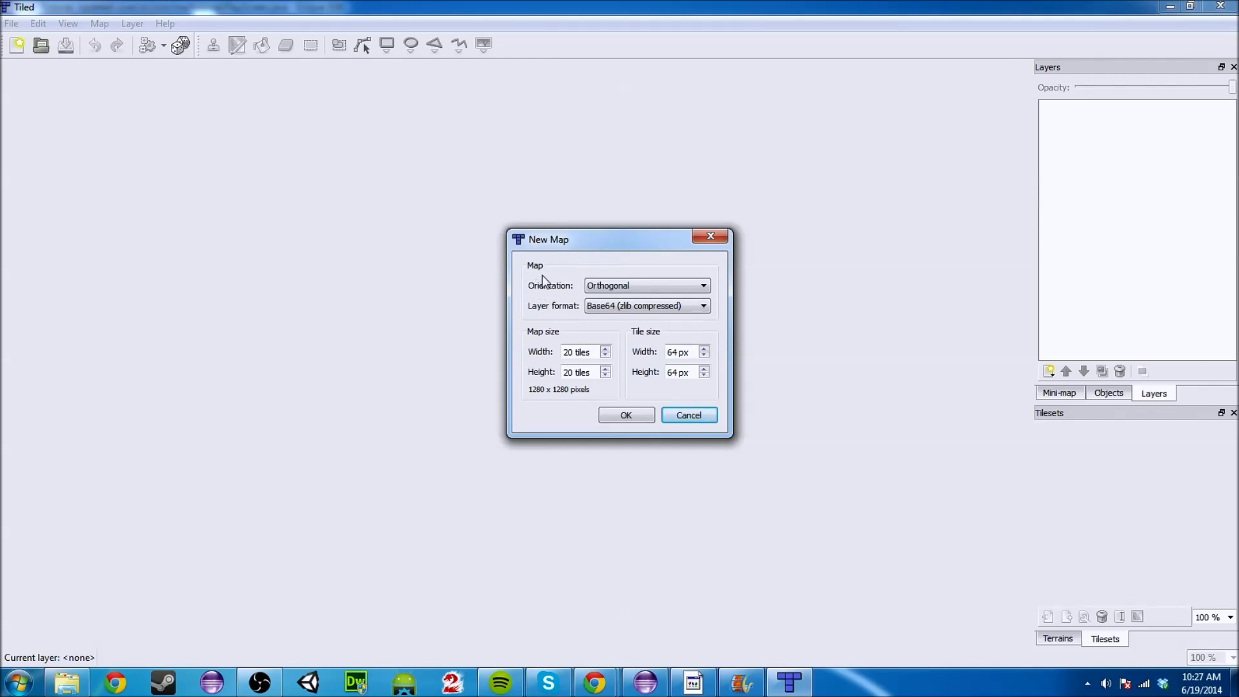
left_click(610, 286)
left_click(624, 285)
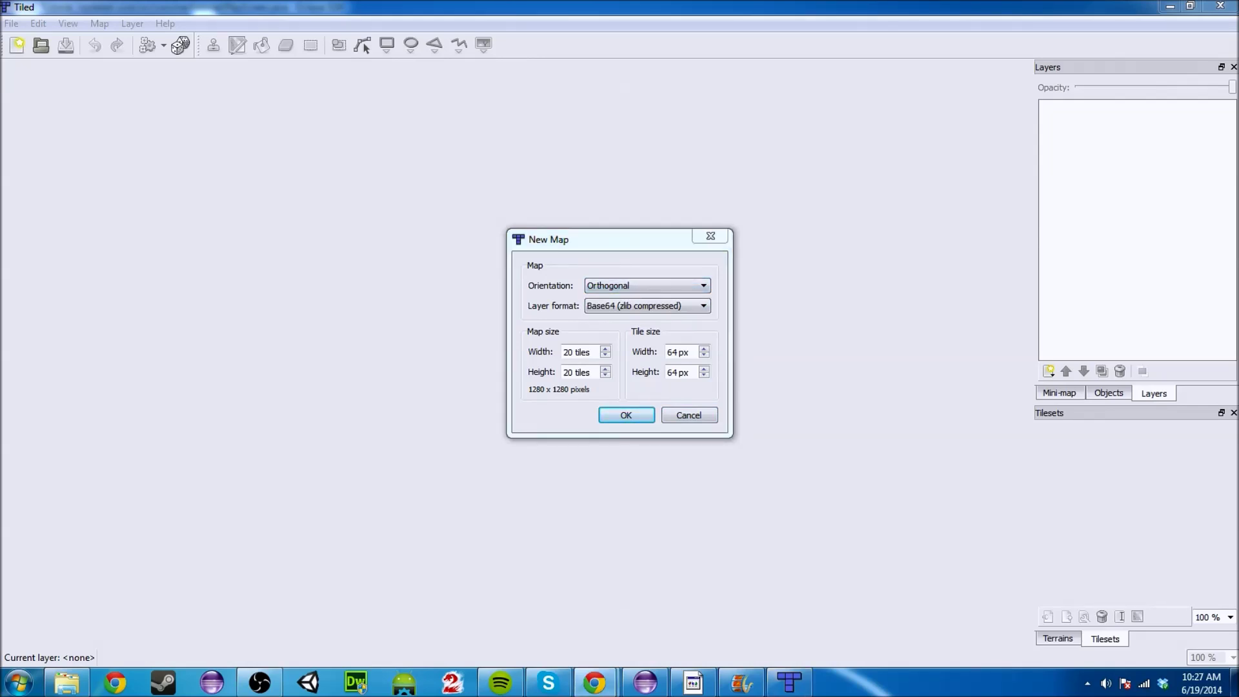
Check the libGDX tile maps wiki page in a smaller browser window, then return to Tiled's orientation list.
key("alt+Tab")
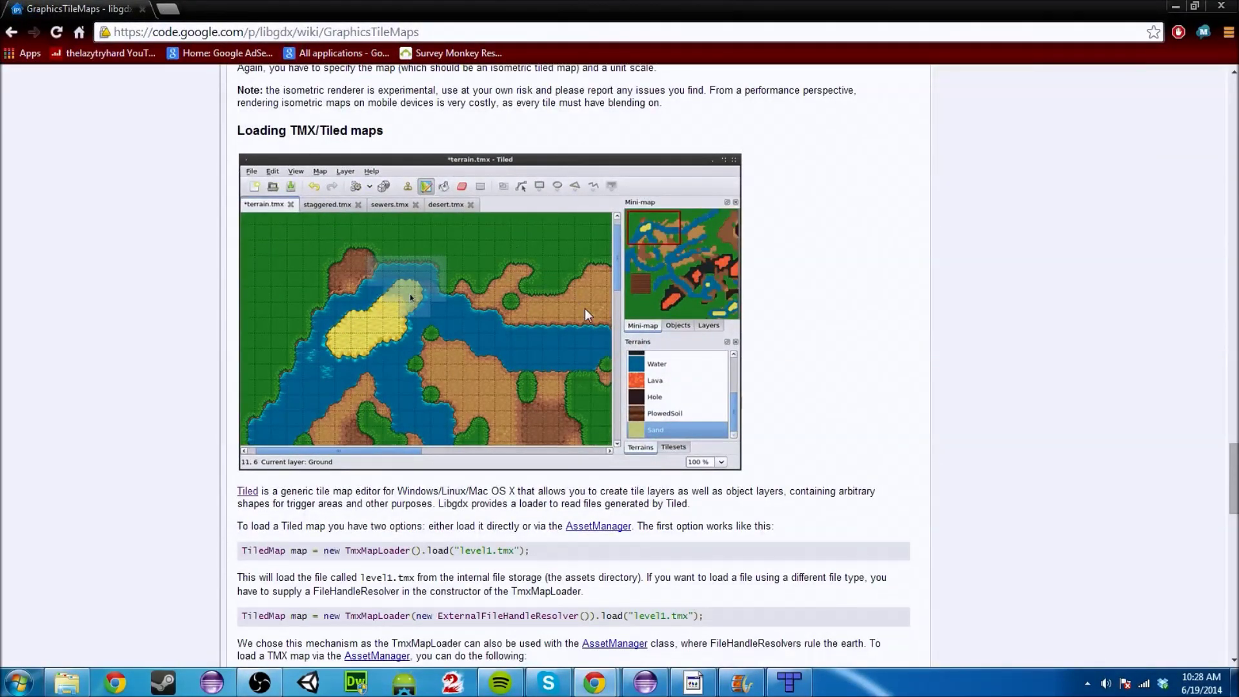
double_click(768, 8)
left_click(717, 24)
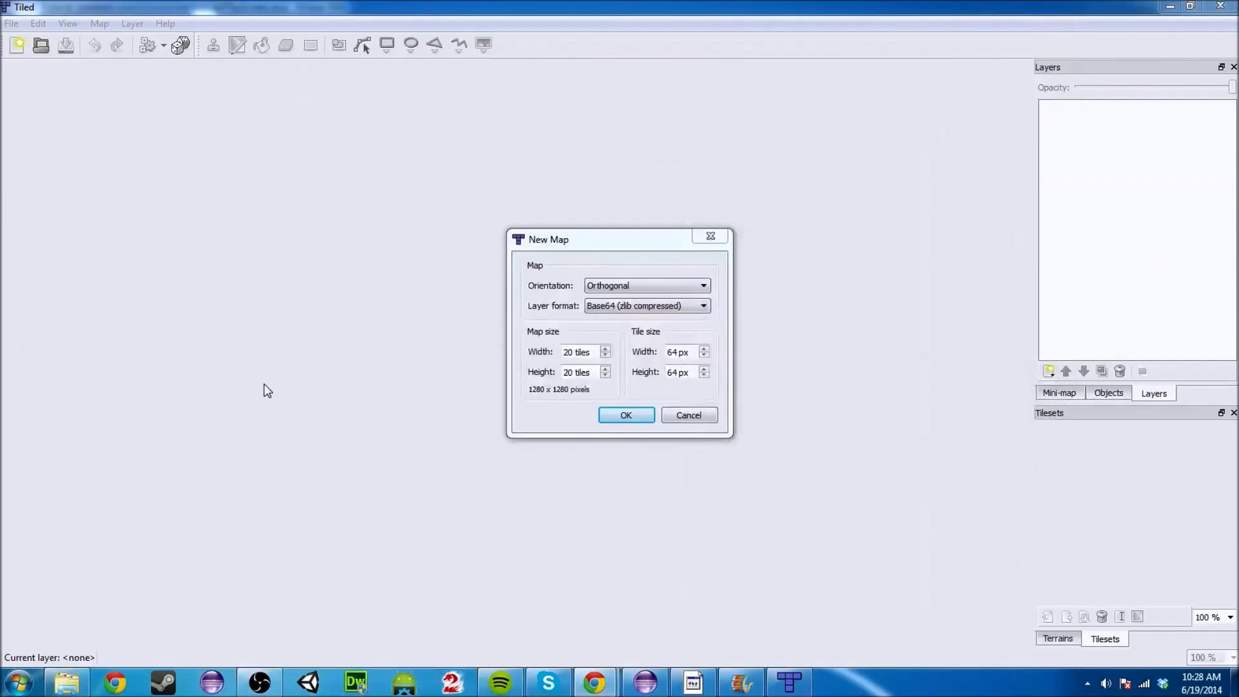
left_click(618, 286)
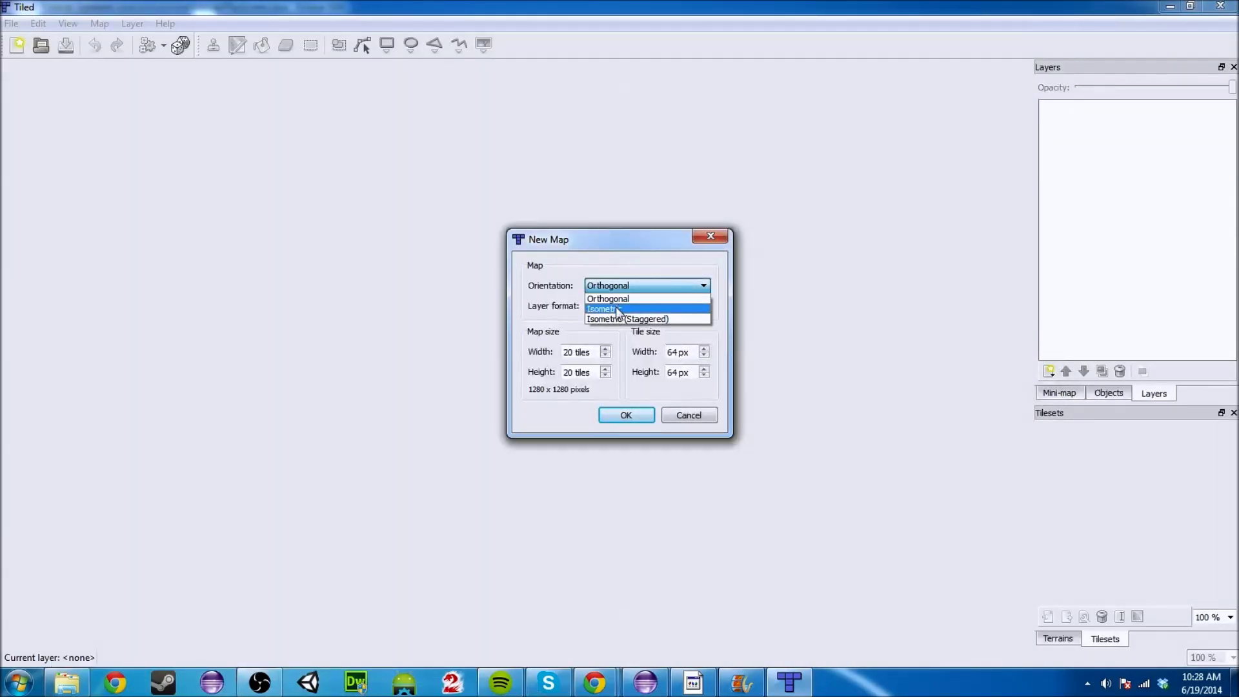
Create a trial isometric map, then close it.
left_click(616, 308)
left_click(616, 415)
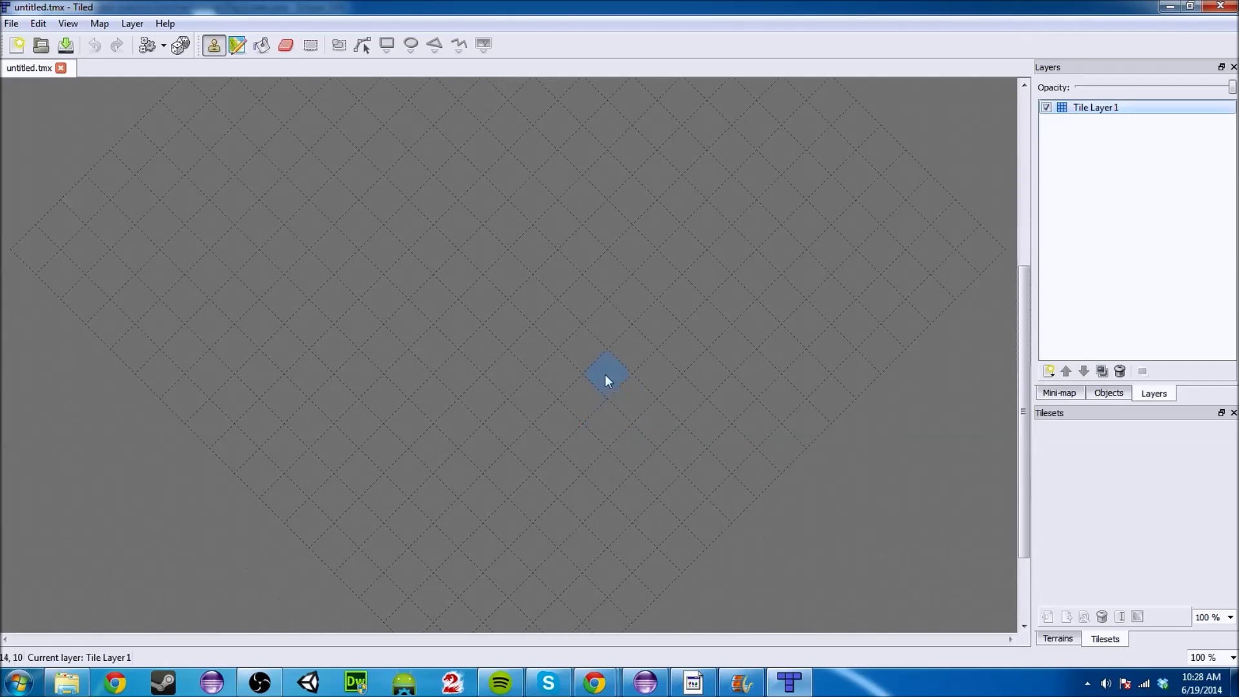
scroll(592, 356, "down", 2, "ctrl")
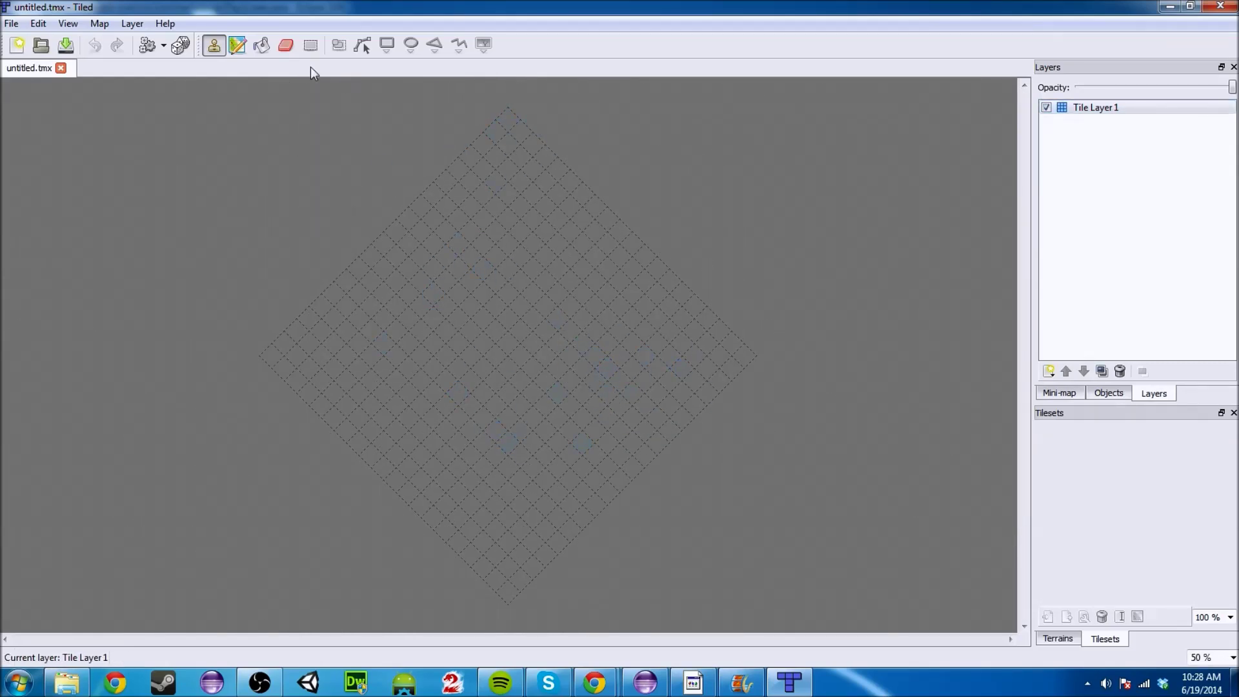
left_click(61, 67)
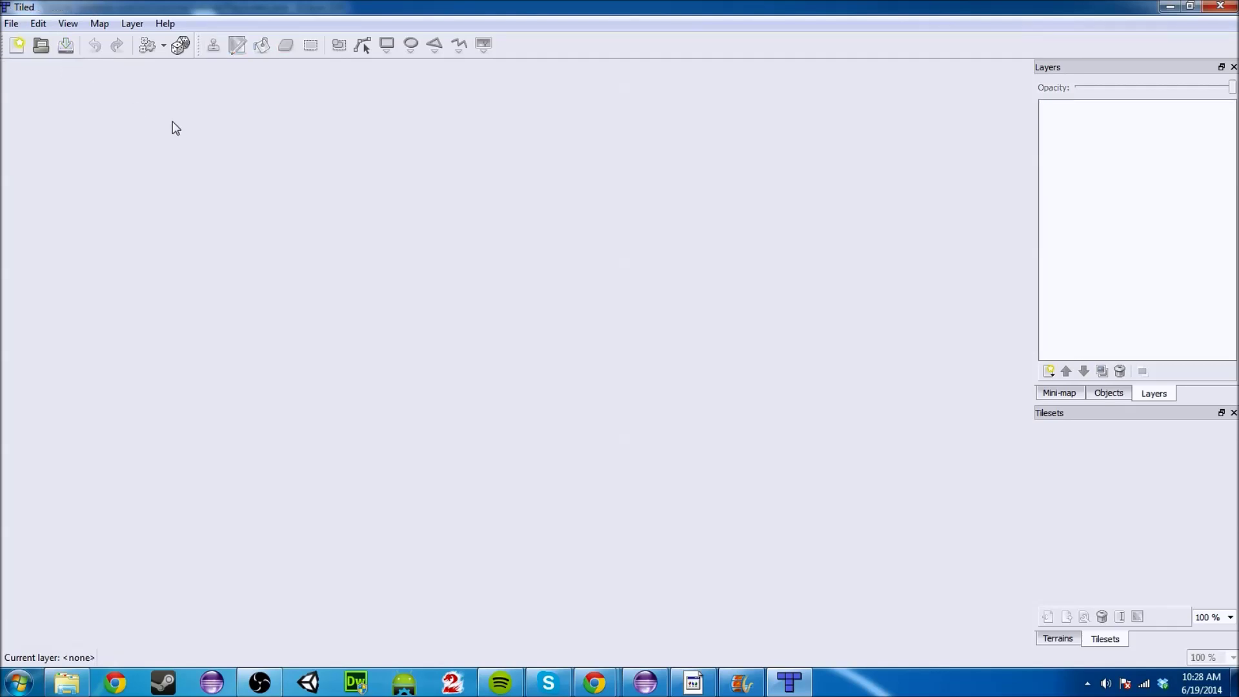
Start another new map as Orthogonal, trying 40 × 40 before setting the width to 20.
left_click(16, 45)
left_click(671, 286)
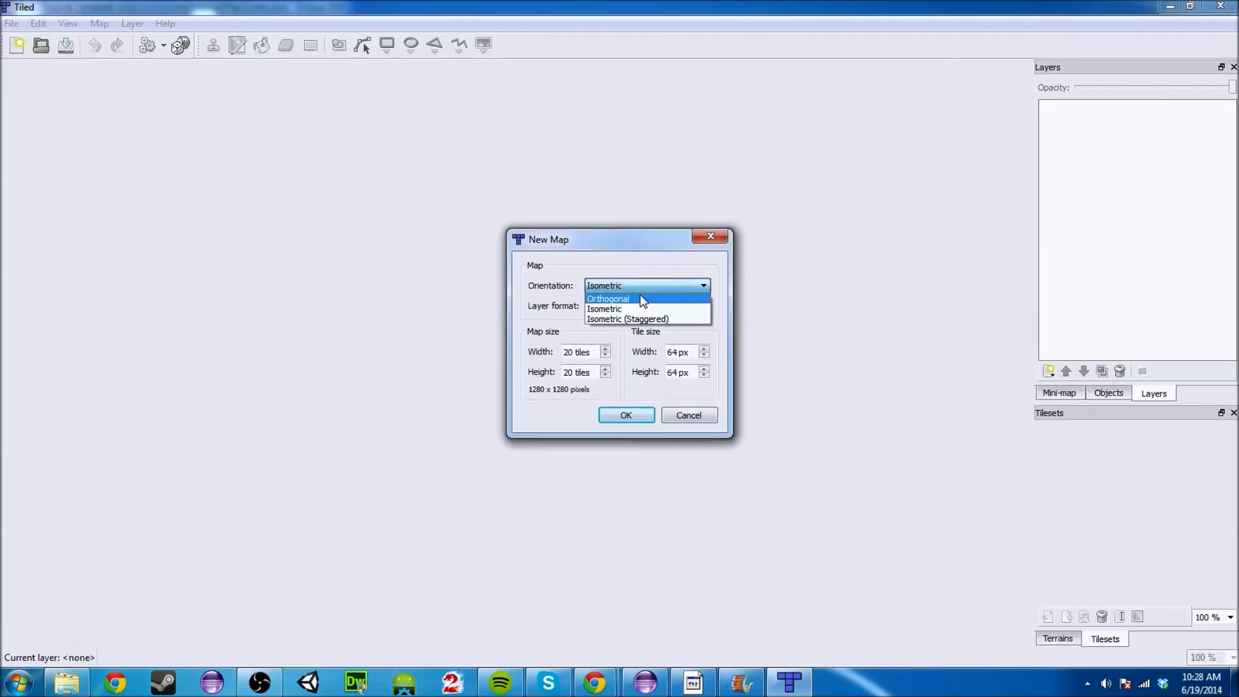
left_click(632, 297)
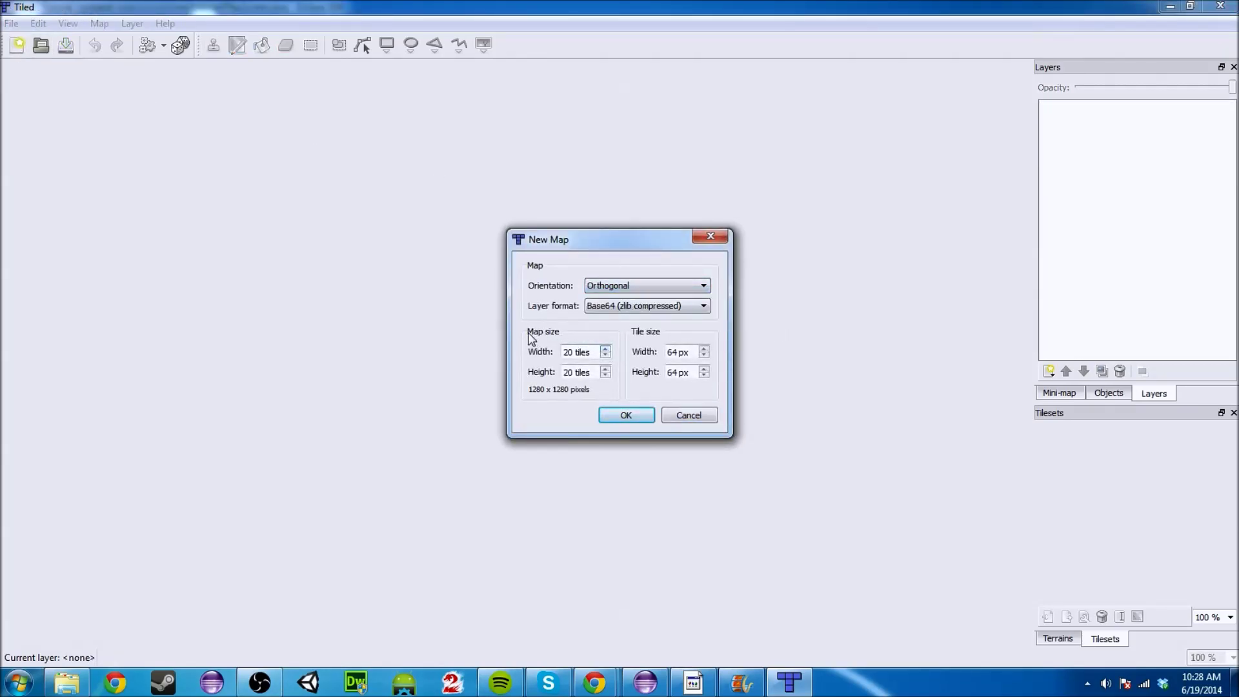
double_click(568, 353)
type("40")
key("Tab")
type("40")
double_click(568, 354)
type("20")
key("Tab")
Enter height 20 and create the 20 × 20 orthogonal map, then bring Chrome to the front.
type("20")
left_click(643, 417)
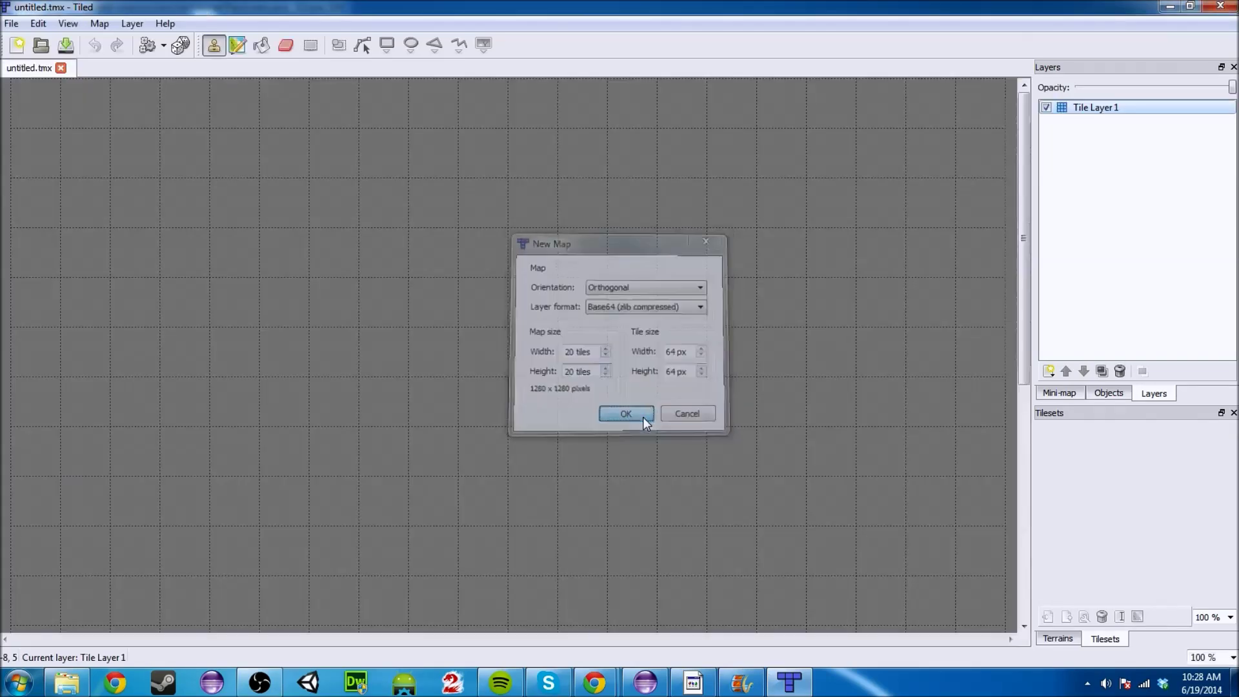
scroll(645, 417, "down", 3, "ctrl")
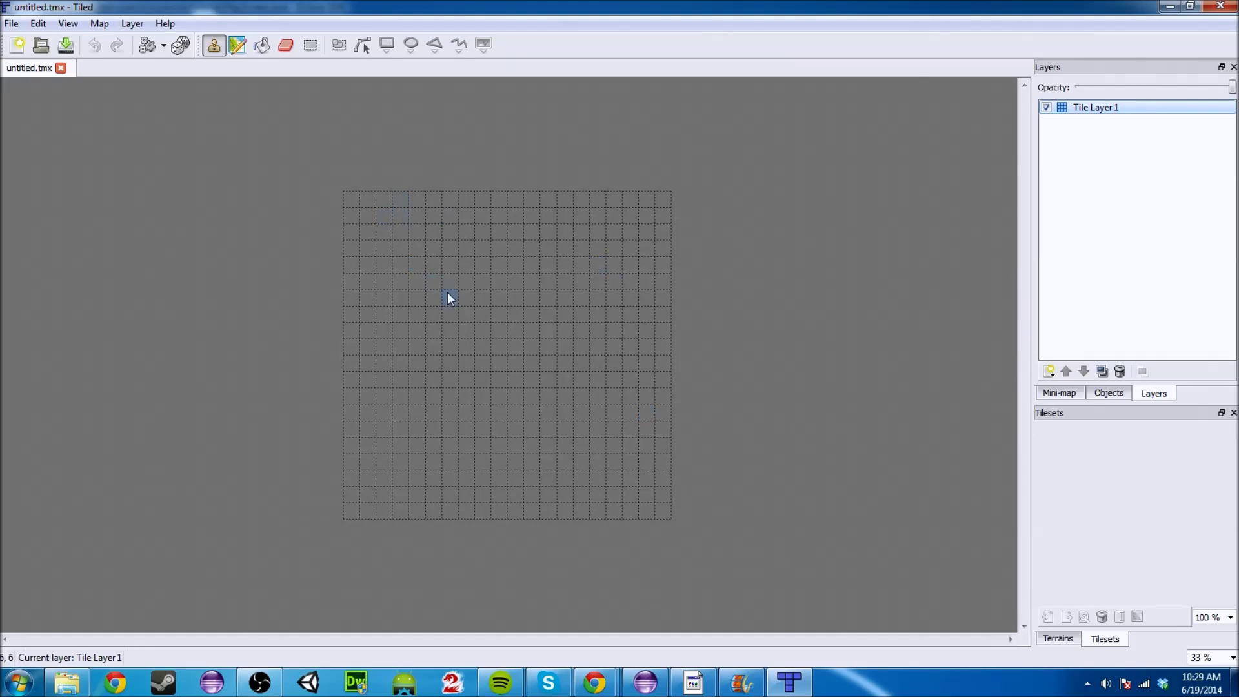
scroll(527, 302, "up", 1, "ctrl")
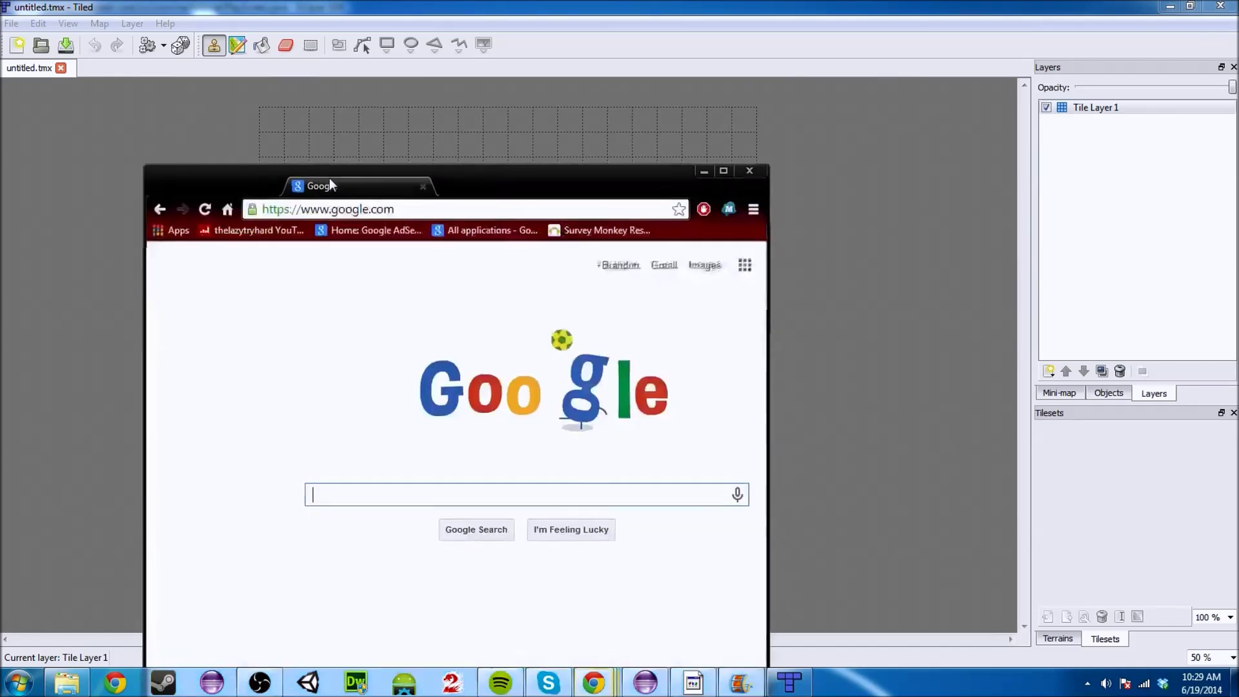
double_click(329, 176)
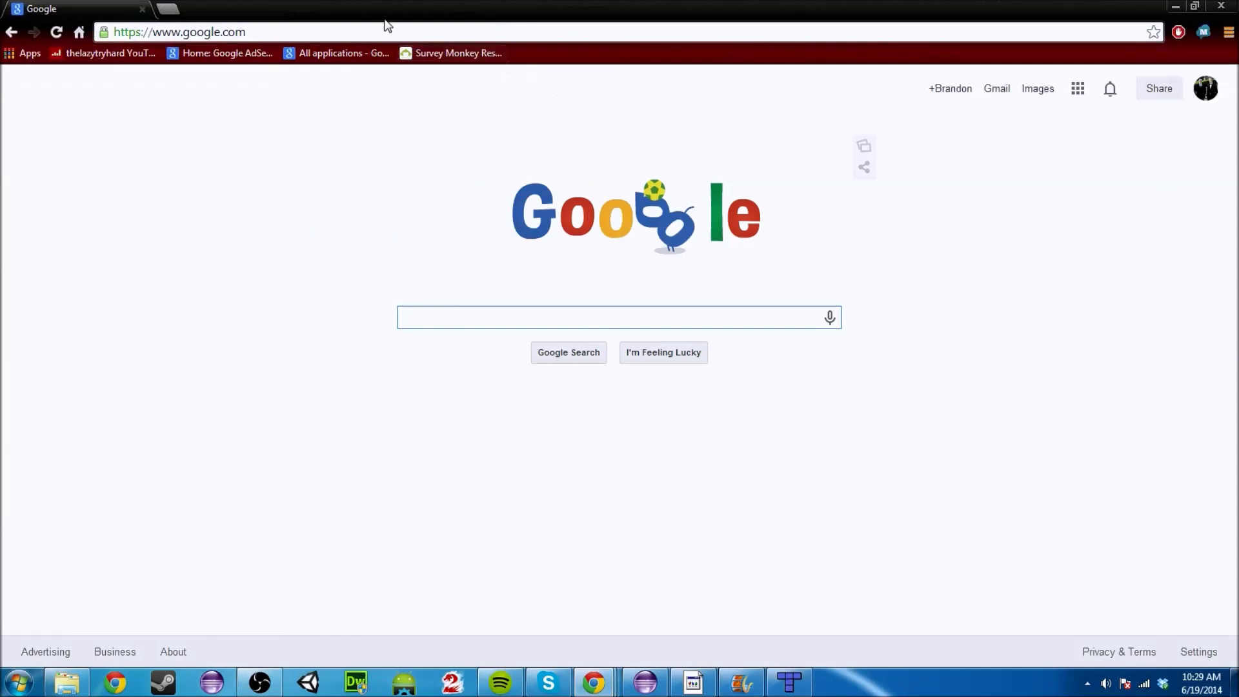
Search Google Images for 'minecraft tileset' and open the first tileset's large preview.
type("minec")
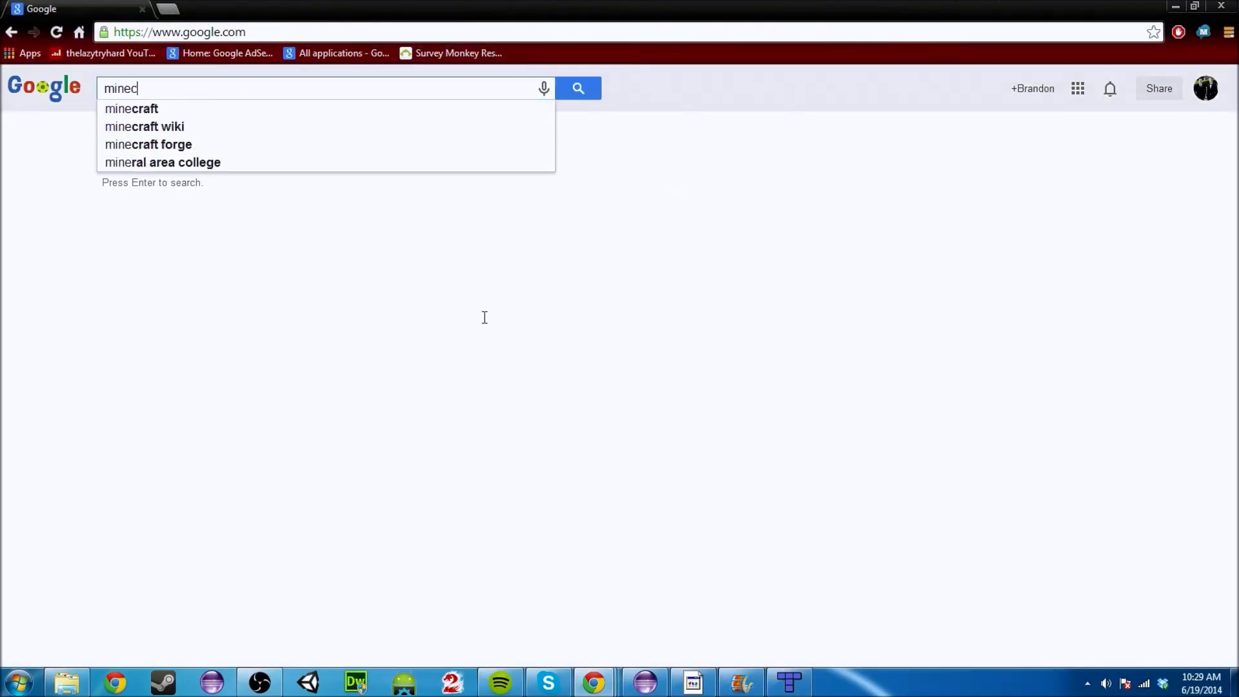
type("raft tileset")
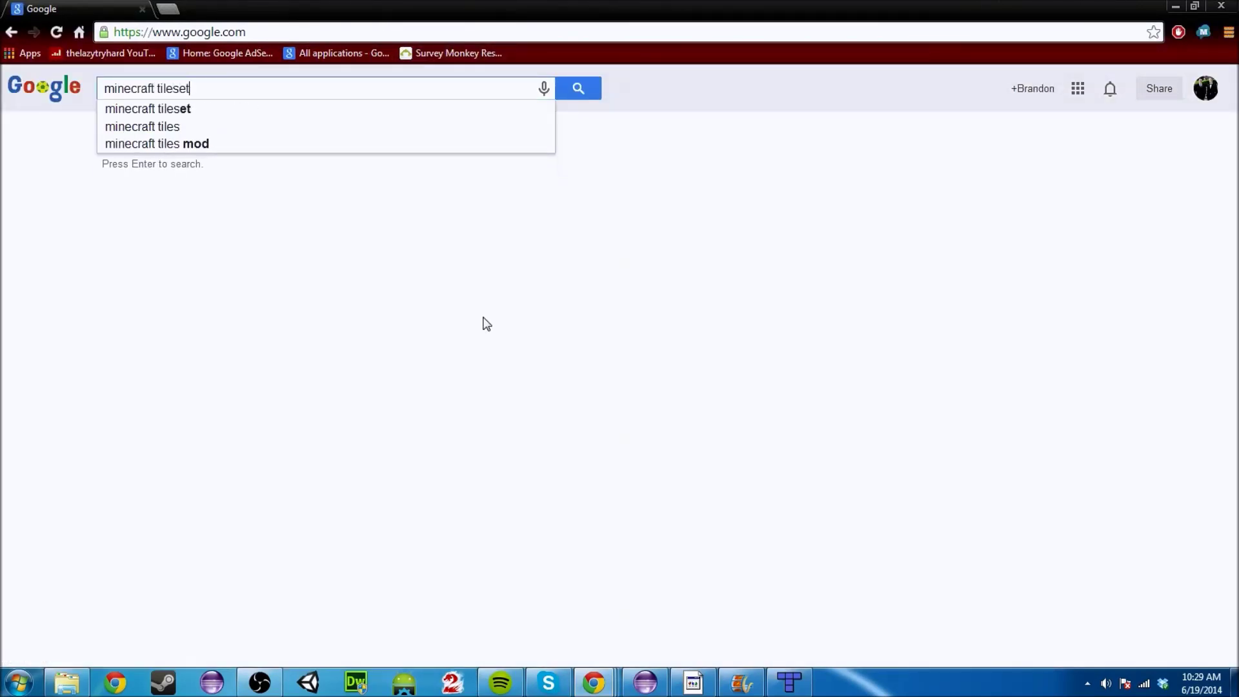
key("Return")
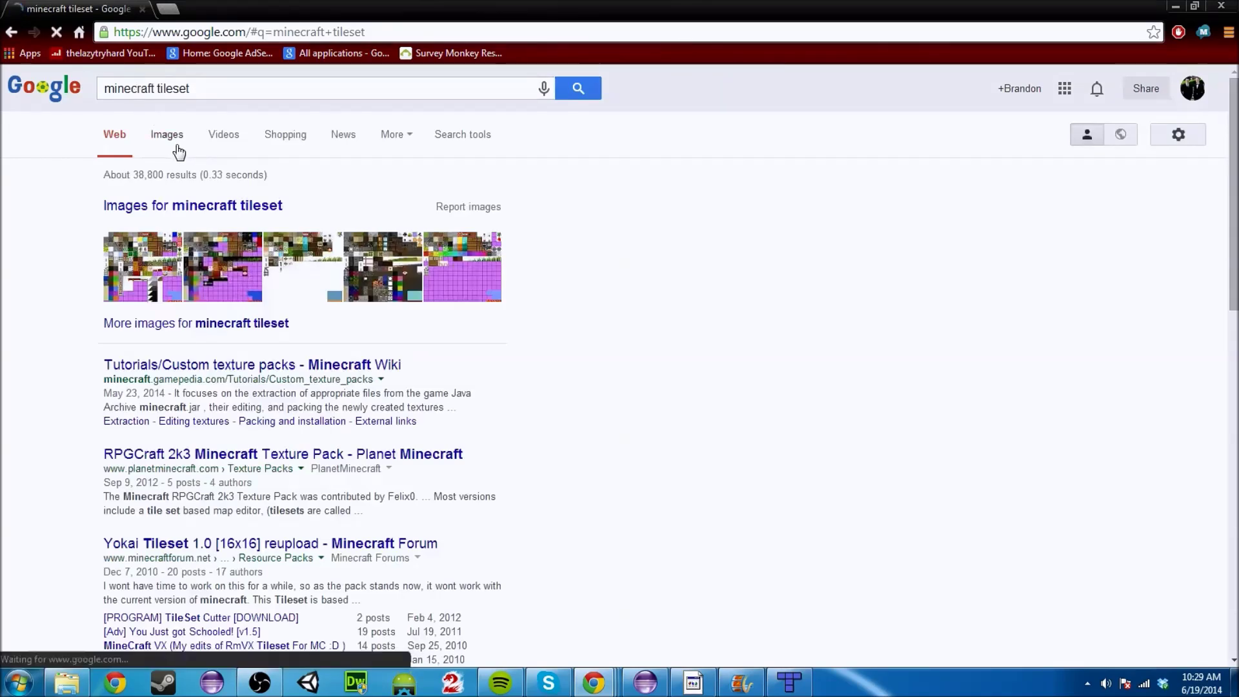
left_click(217, 204)
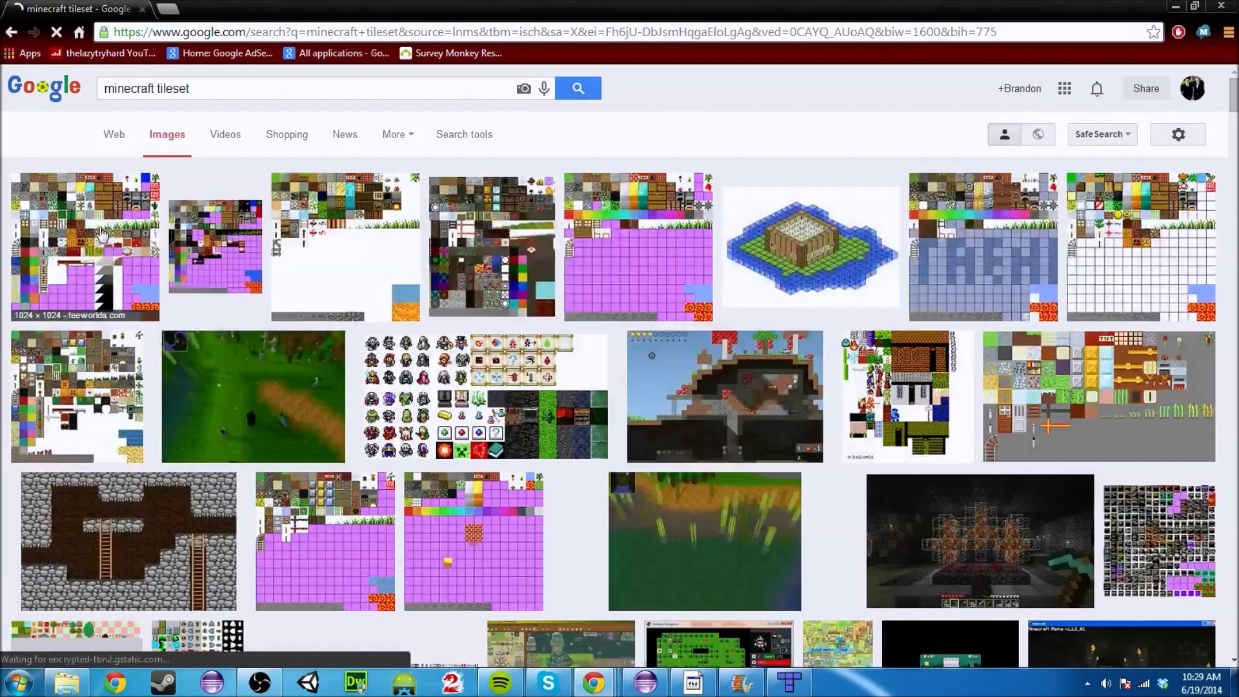
left_click(151, 233)
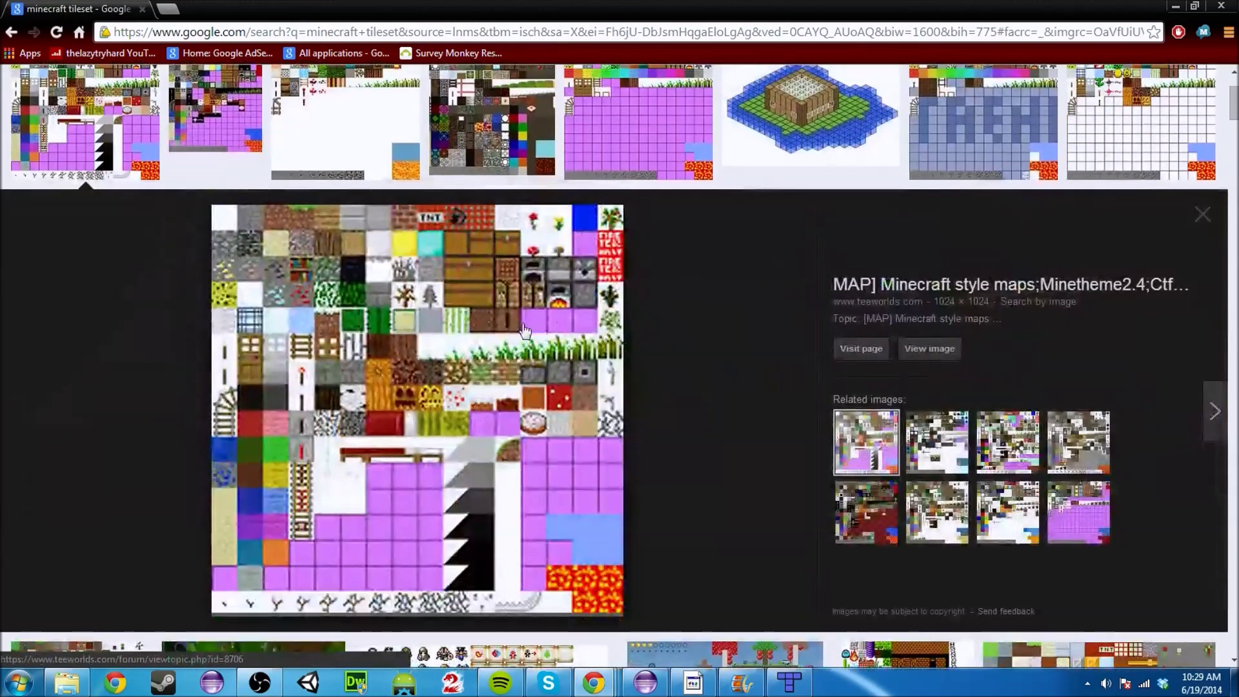
right_click(451, 317)
left_click(861, 288)
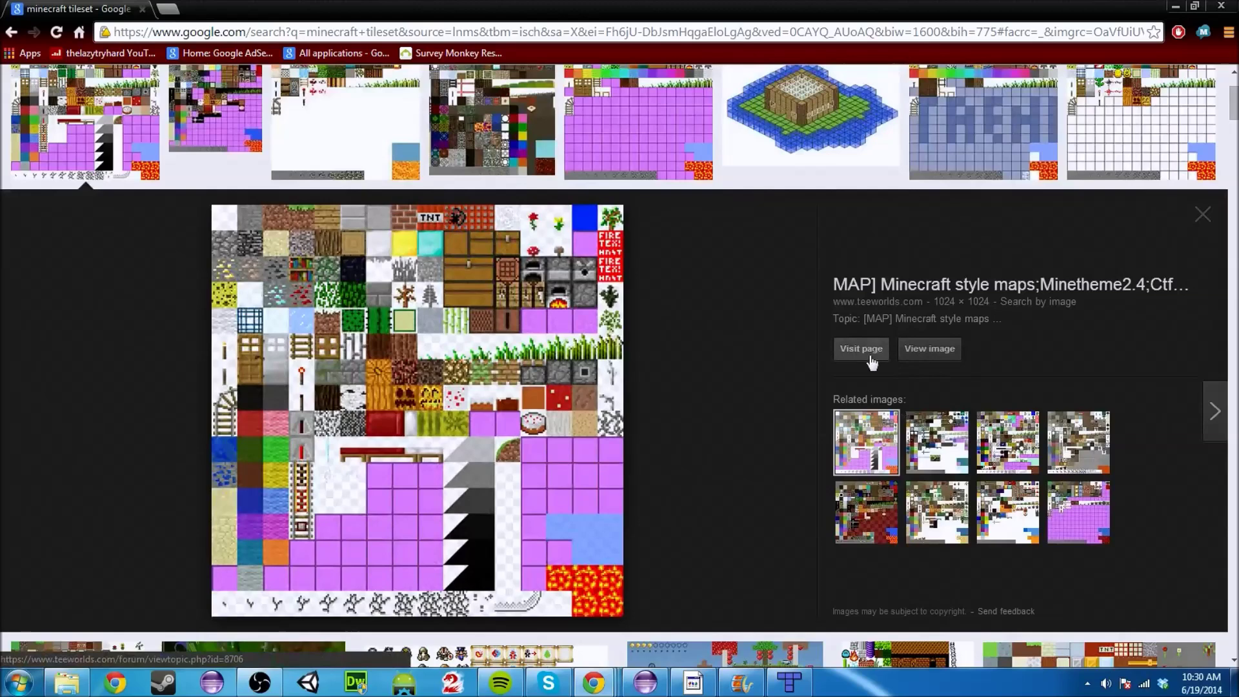
Save the tileset image as 'terrain' in Desktop > Tutorial_Updated > android > assets > data.
right_click(388, 378)
left_click(482, 521)
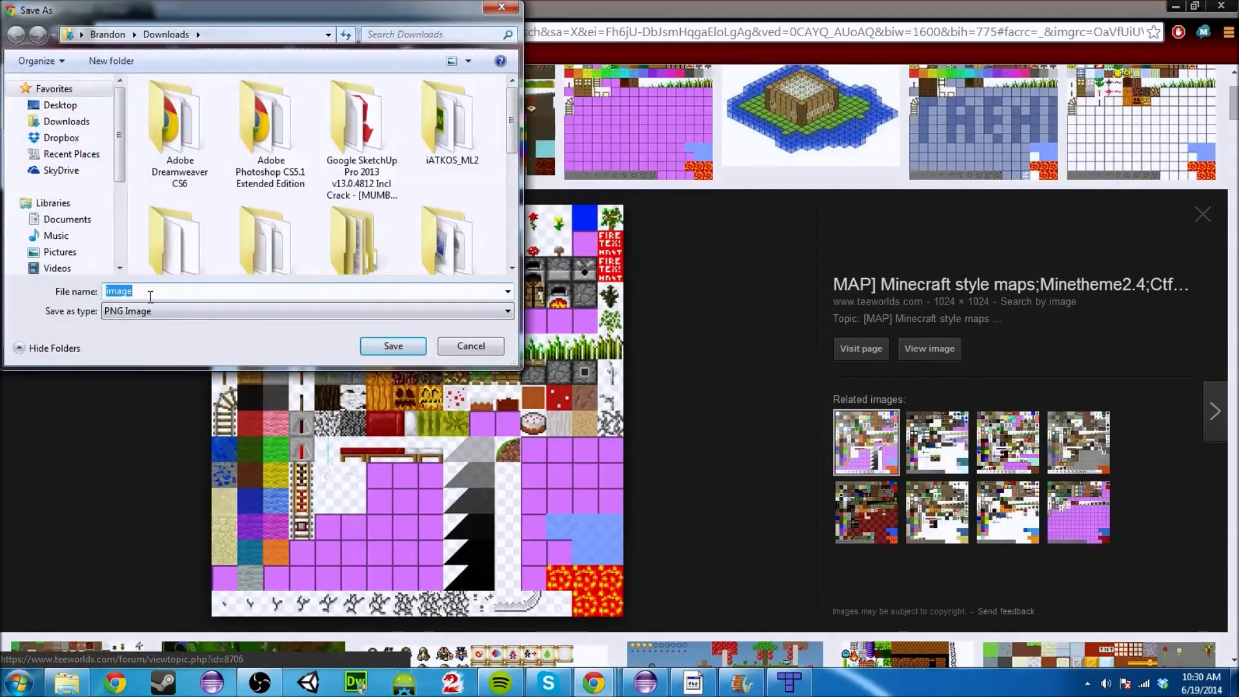
type("terrain")
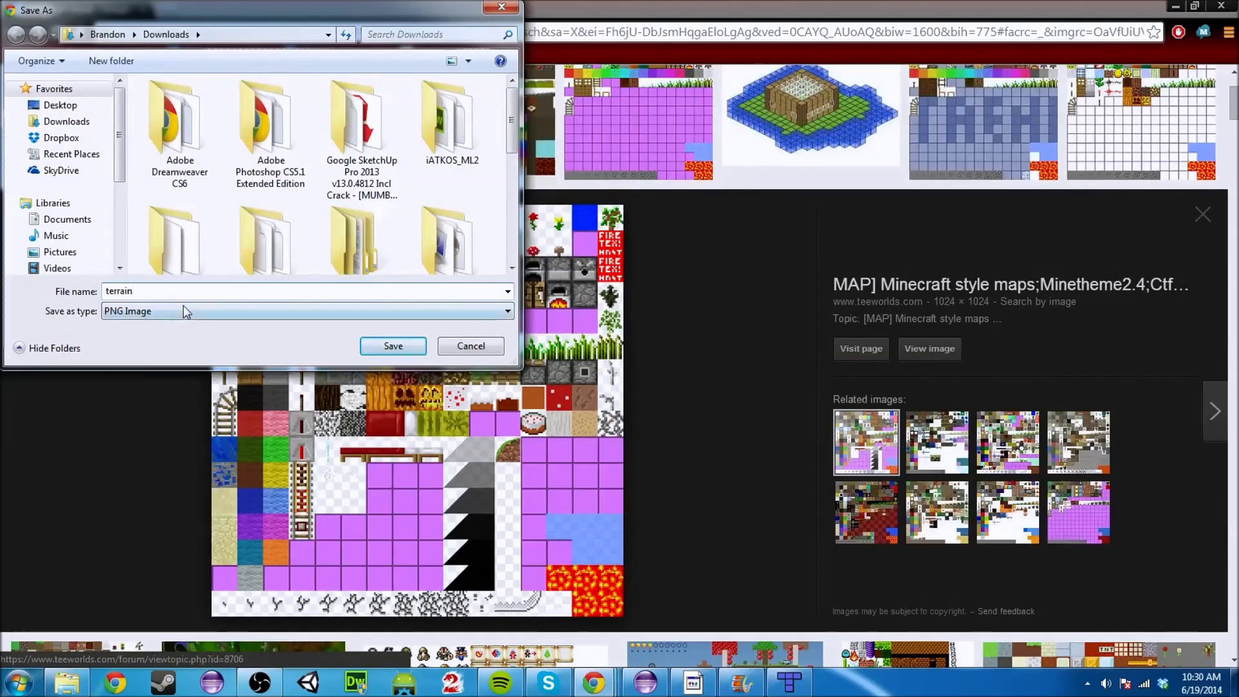
left_click(63, 105)
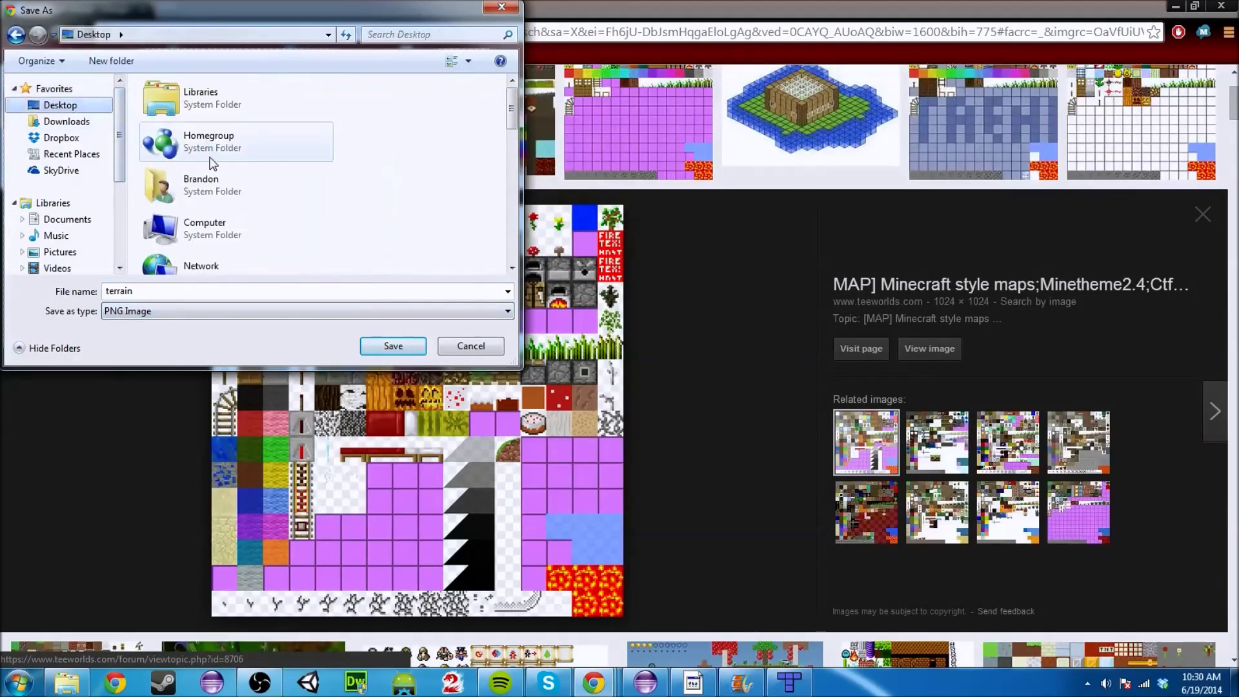
scroll(213, 163, "down", 10)
scroll(232, 145, "up", 8)
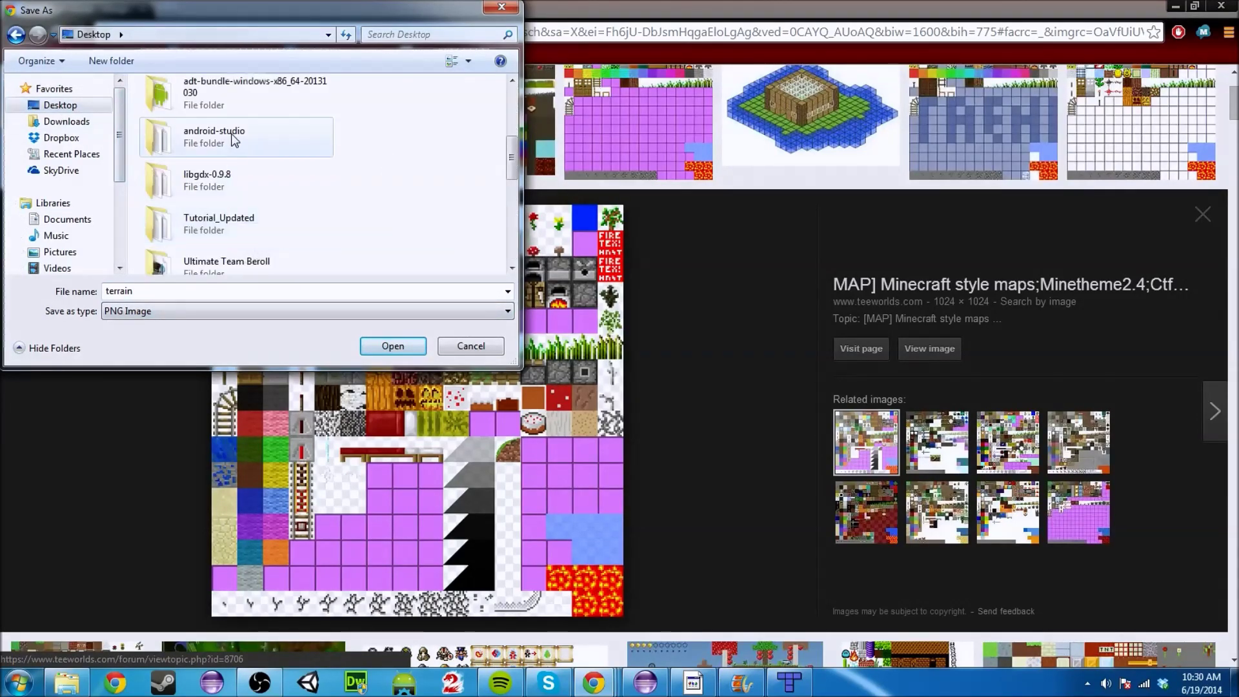
double_click(220, 224)
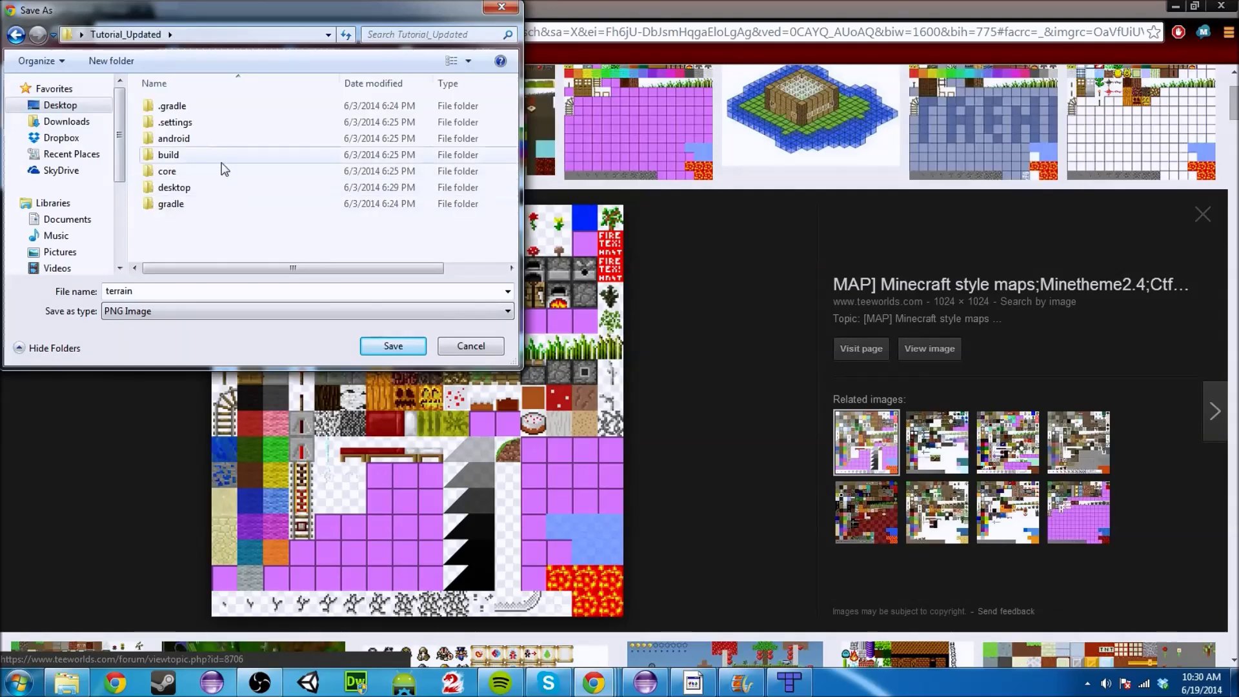
double_click(187, 143)
double_click(188, 123)
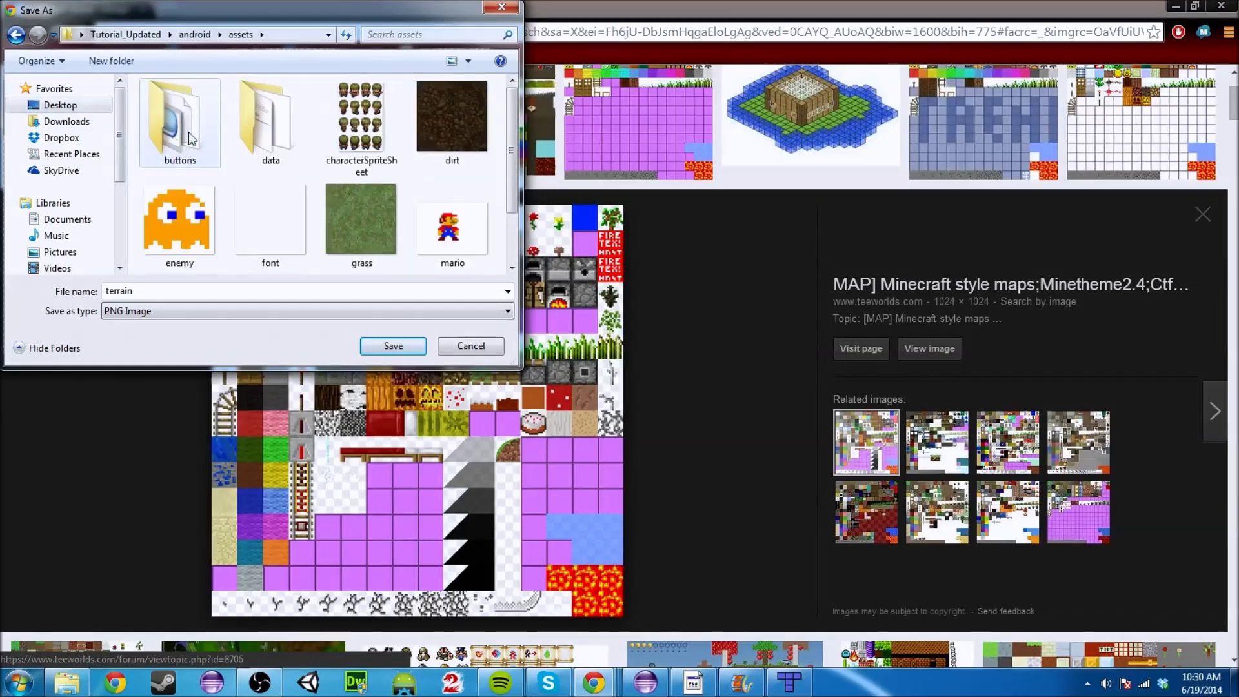
double_click(265, 135)
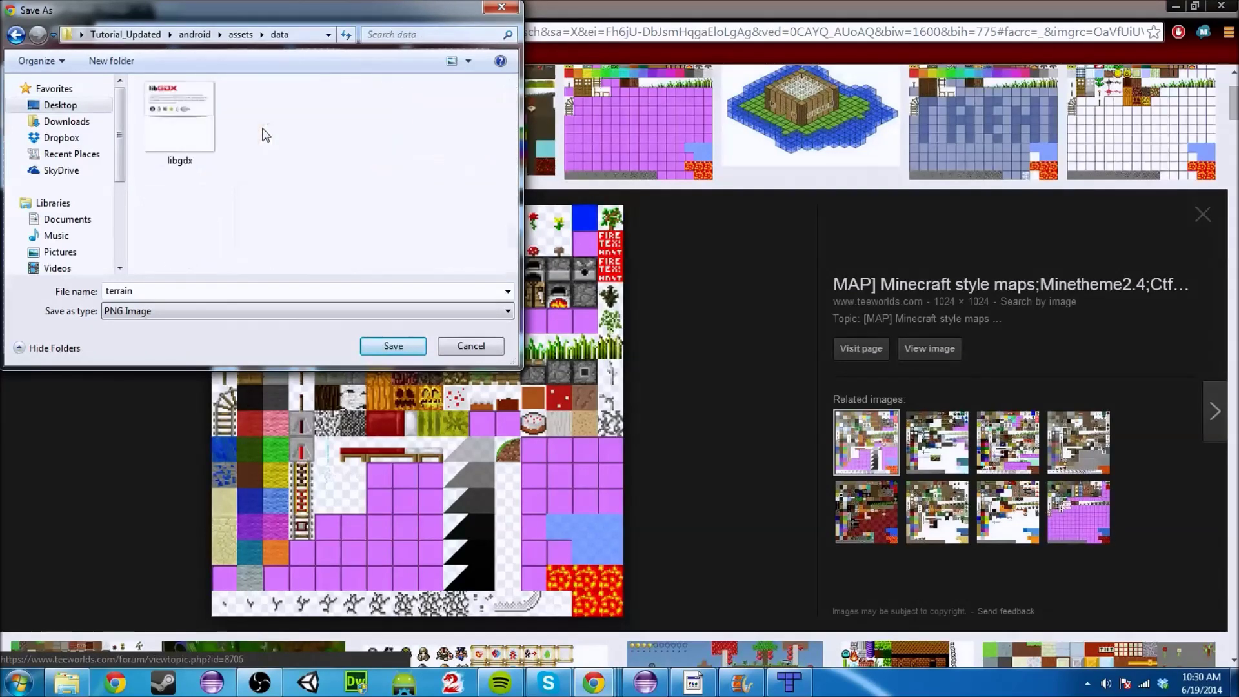
left_click(394, 347)
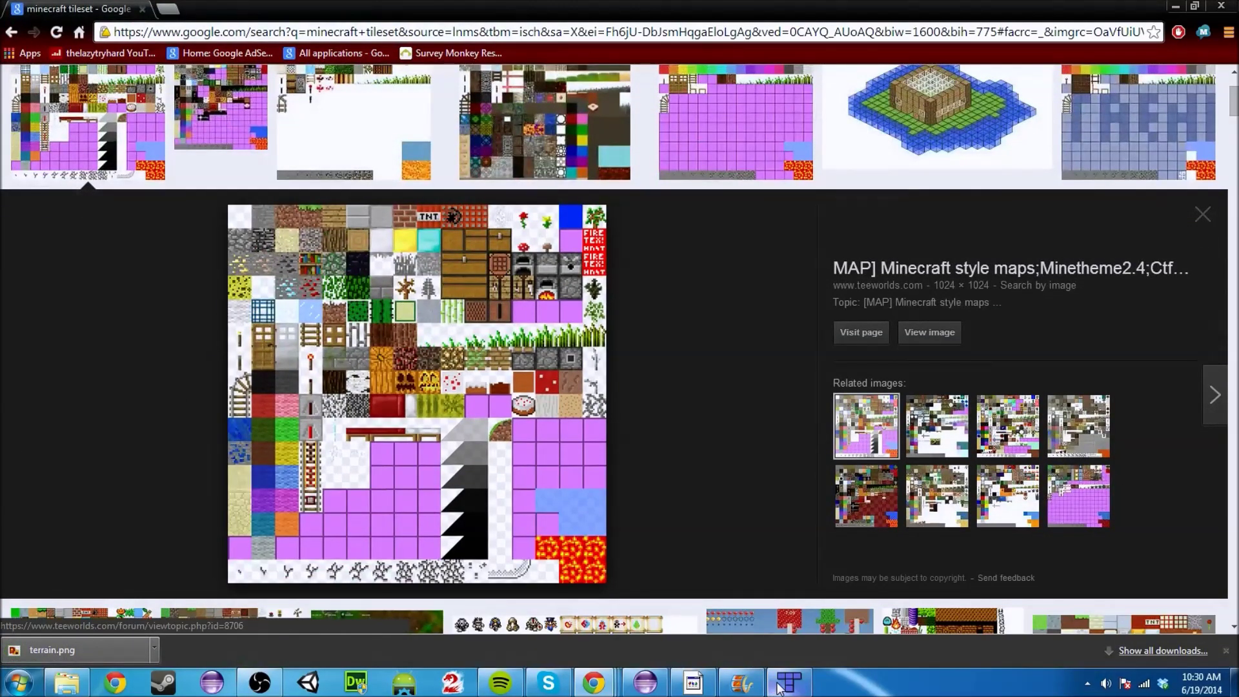
Show the downloaded terrain.png in its data folder in Windows Explorer.
mouse_move(788, 684)
left_click(154, 650)
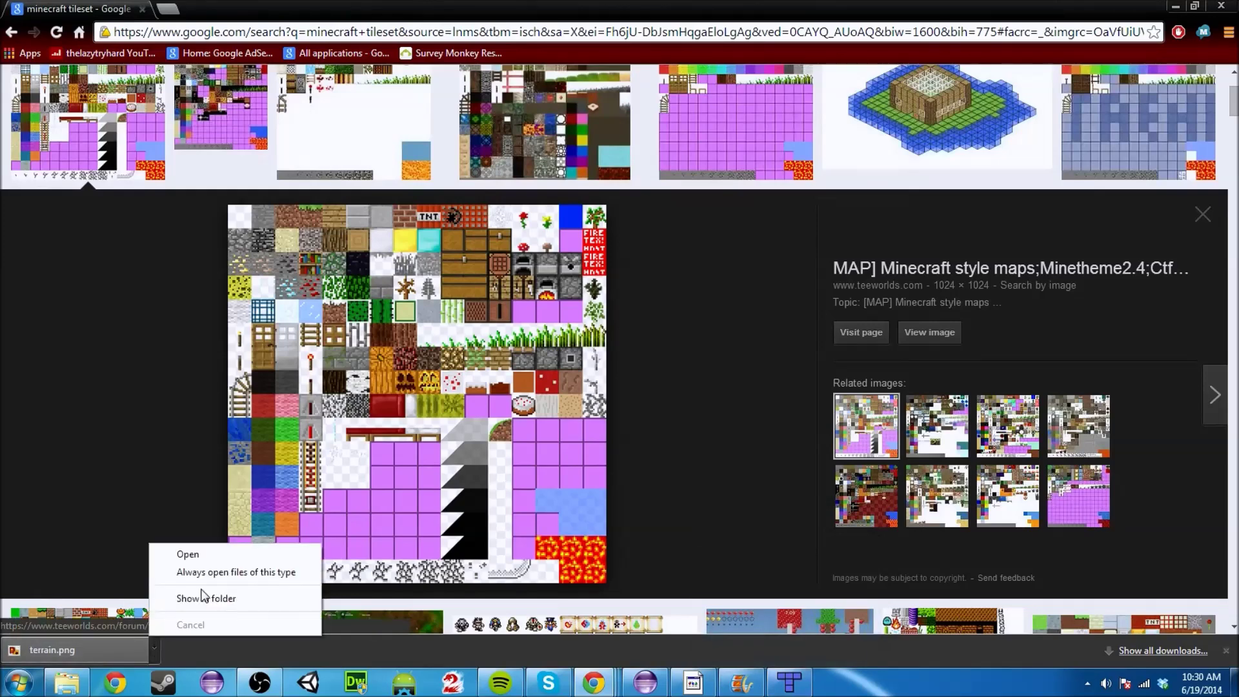
left_click(201, 599)
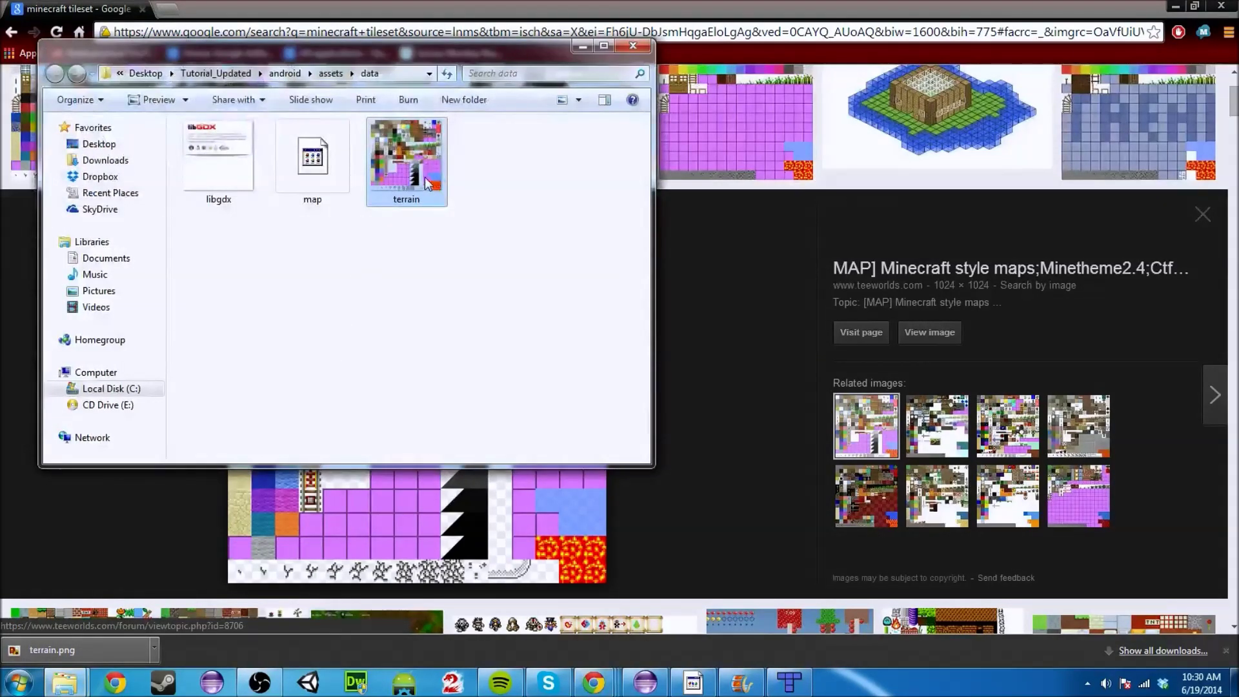
Delete the old map file from the data folder, then open terrain.png in Paint.
left_click(349, 174)
key("Delete")
key("Return")
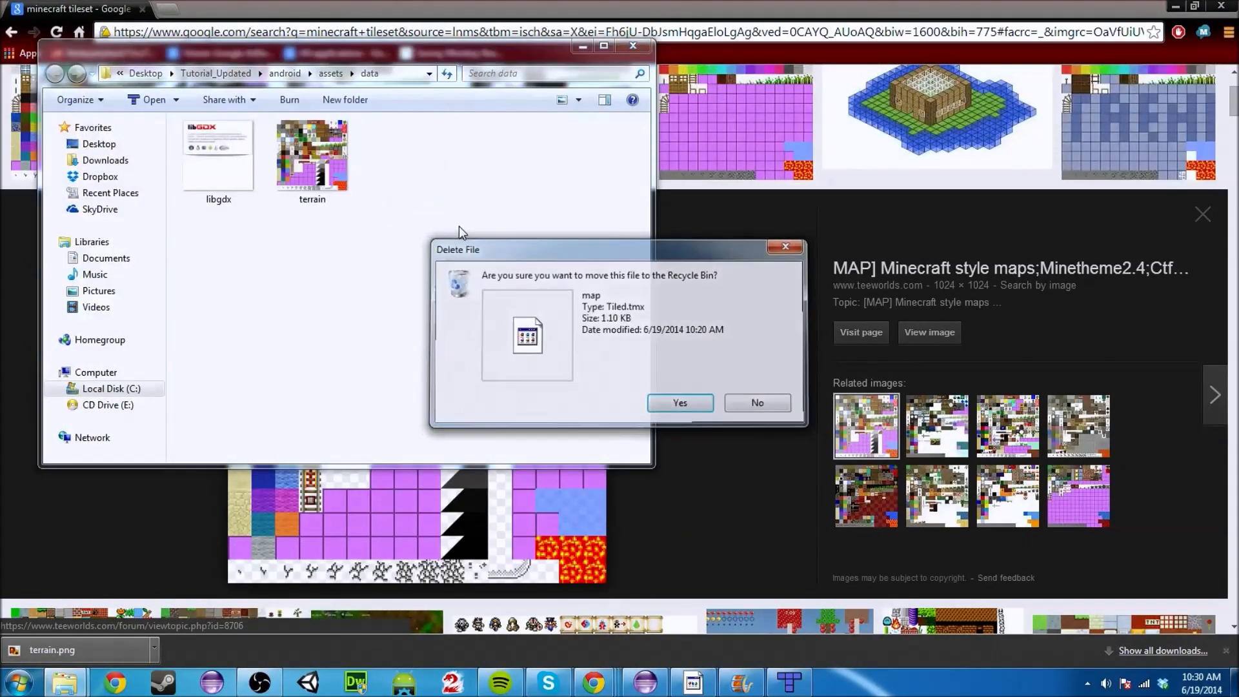
right_click(316, 172)
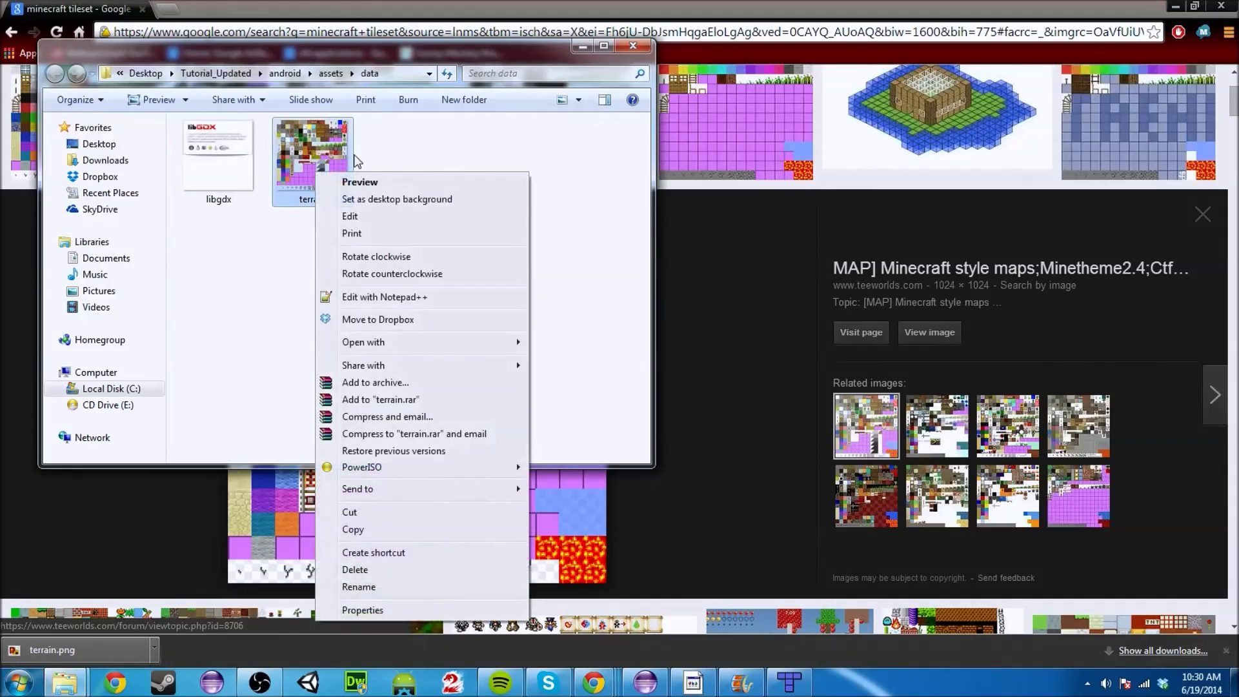
left_click(364, 216)
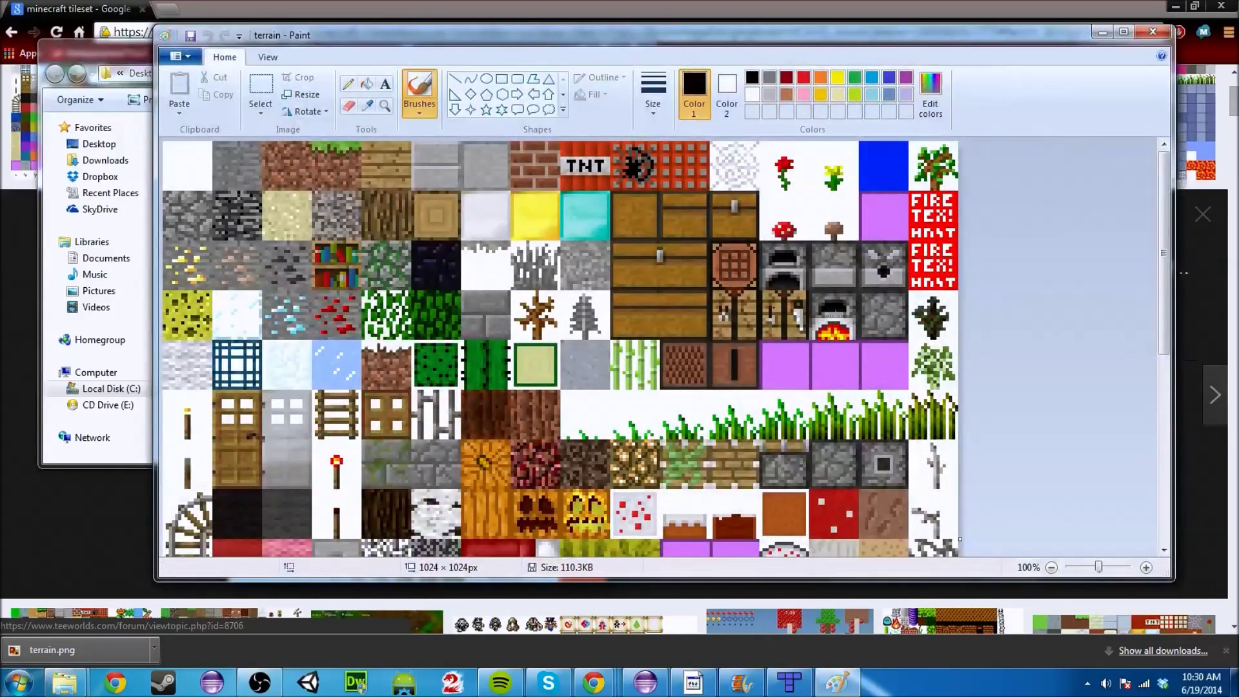
Try out a smaller size for the terrain image in Paint's Resize dialog.
scroll(680, 223, "down", 1, "ctrl")
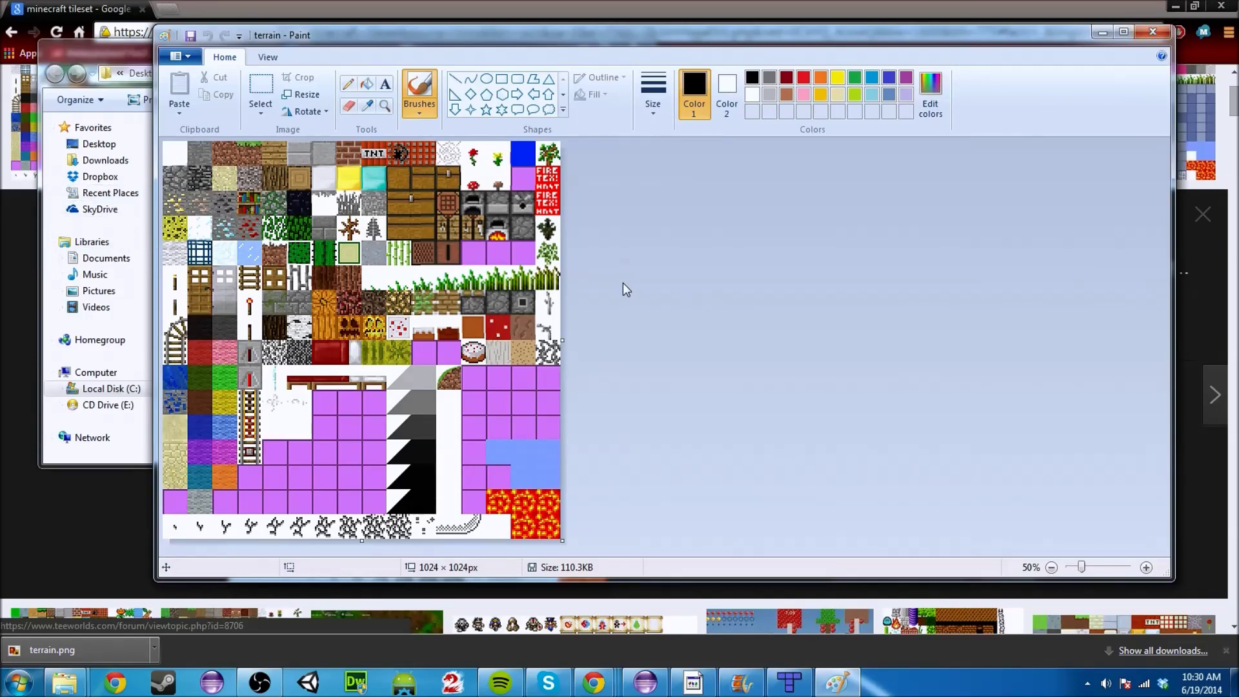
left_click(299, 95)
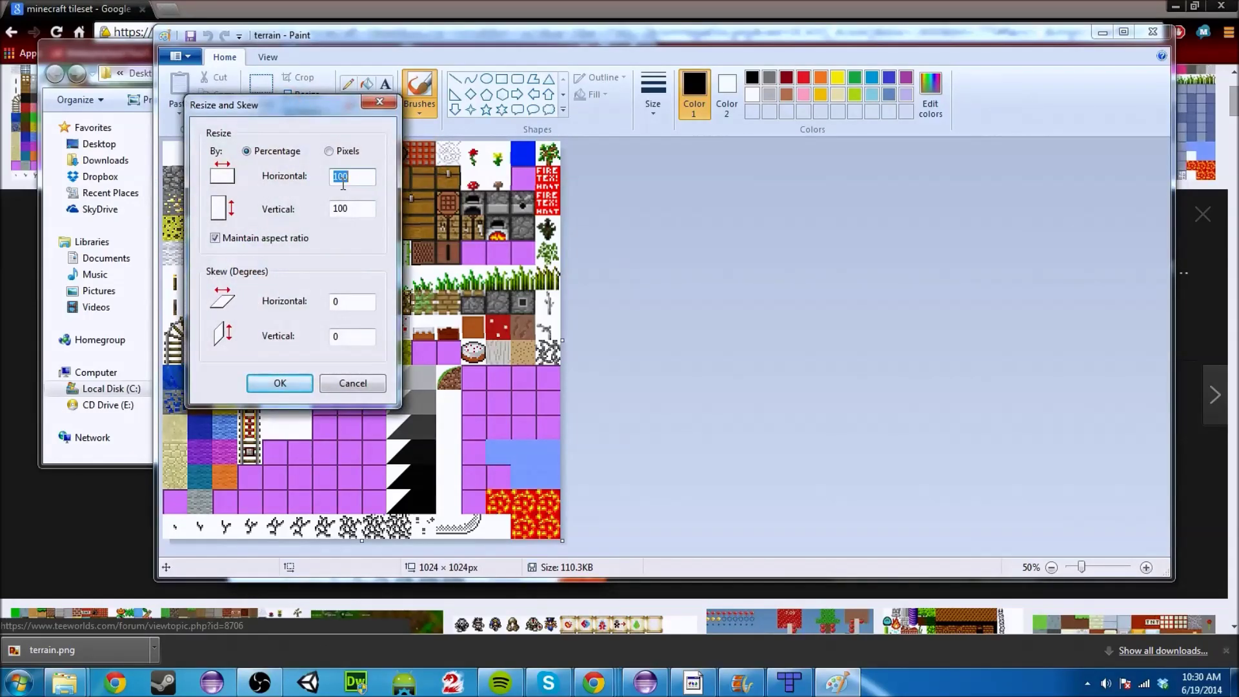
type("590")
left_click(289, 389)
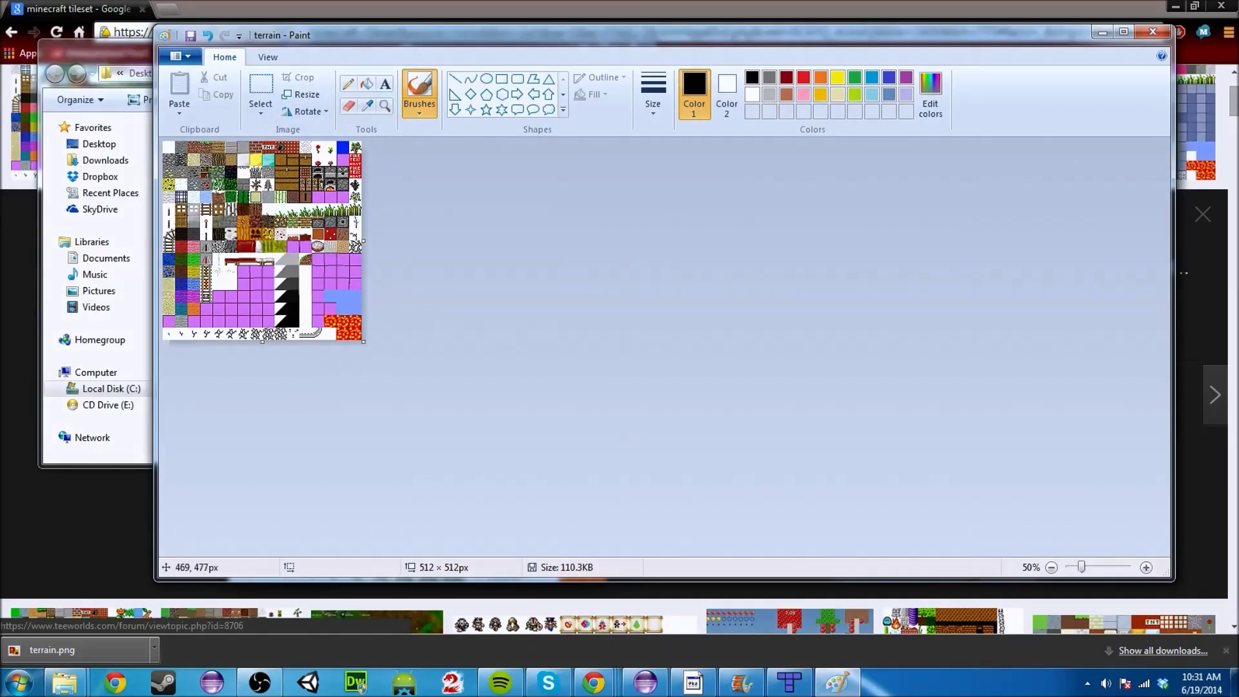
Undo the resize so terrain.png stays 1024 × 1024, and close Paint without saving.
key("ctrl+z")
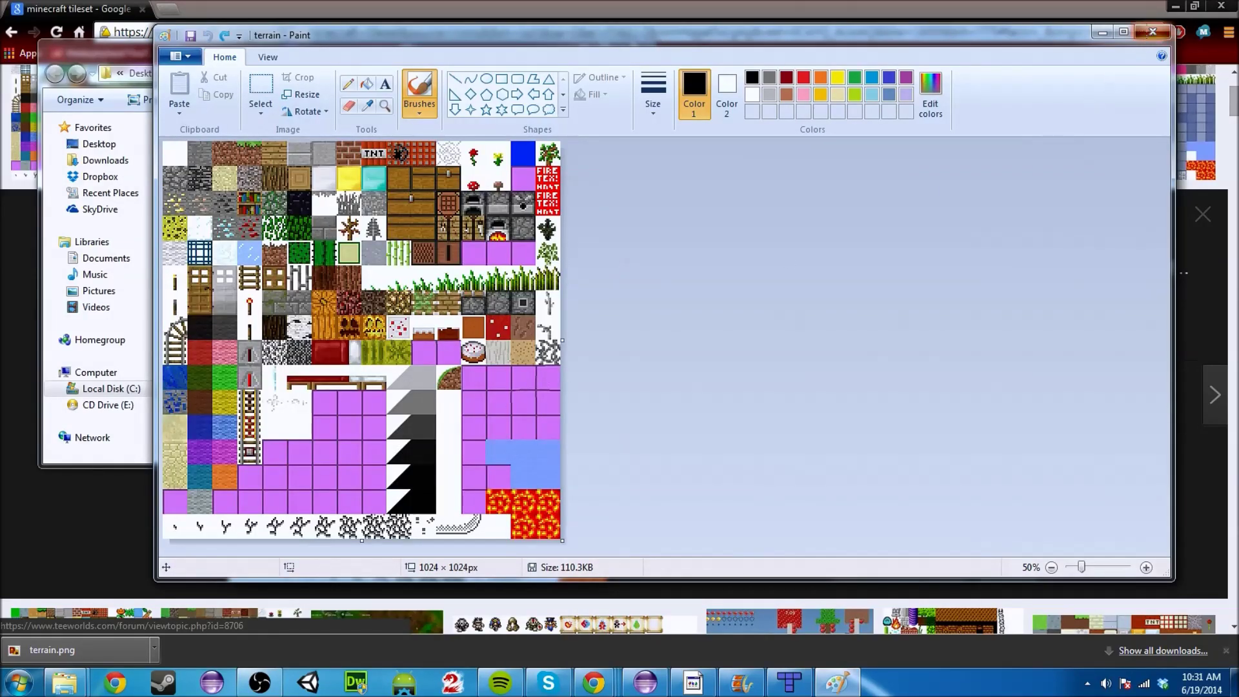
left_click(1153, 31)
left_click(695, 319)
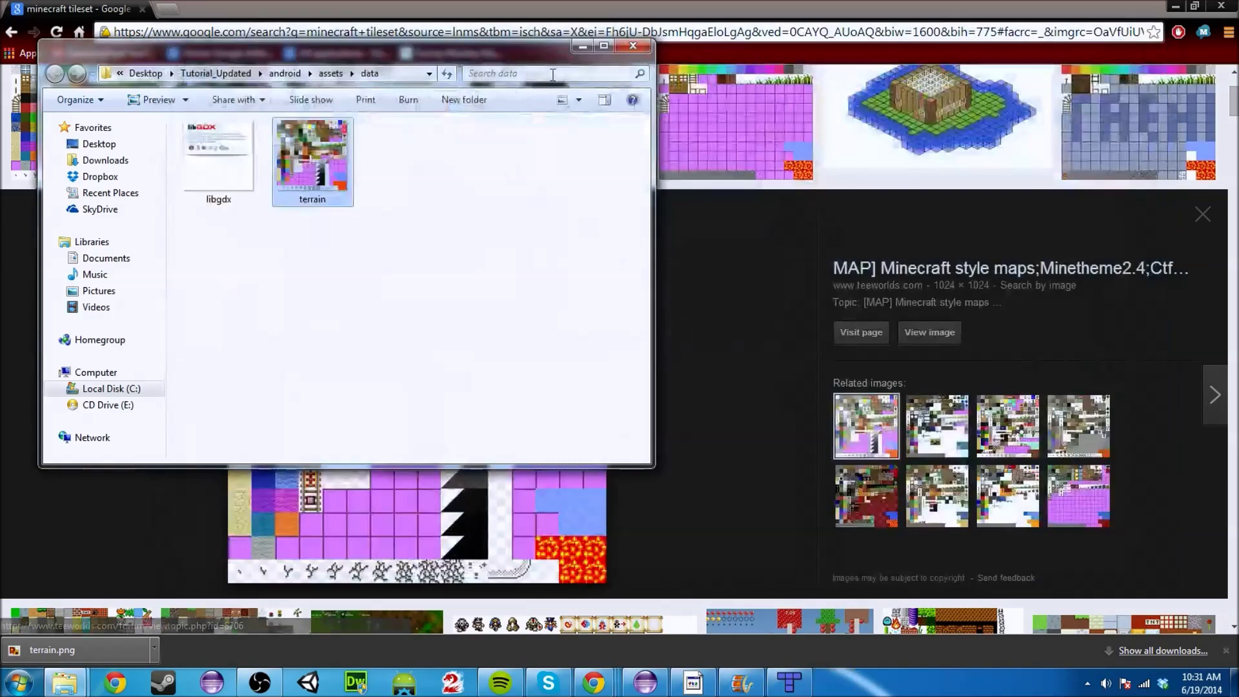
Return to Tiled, start a new tileset from the Map menu and enter its name.
left_click(790, 685)
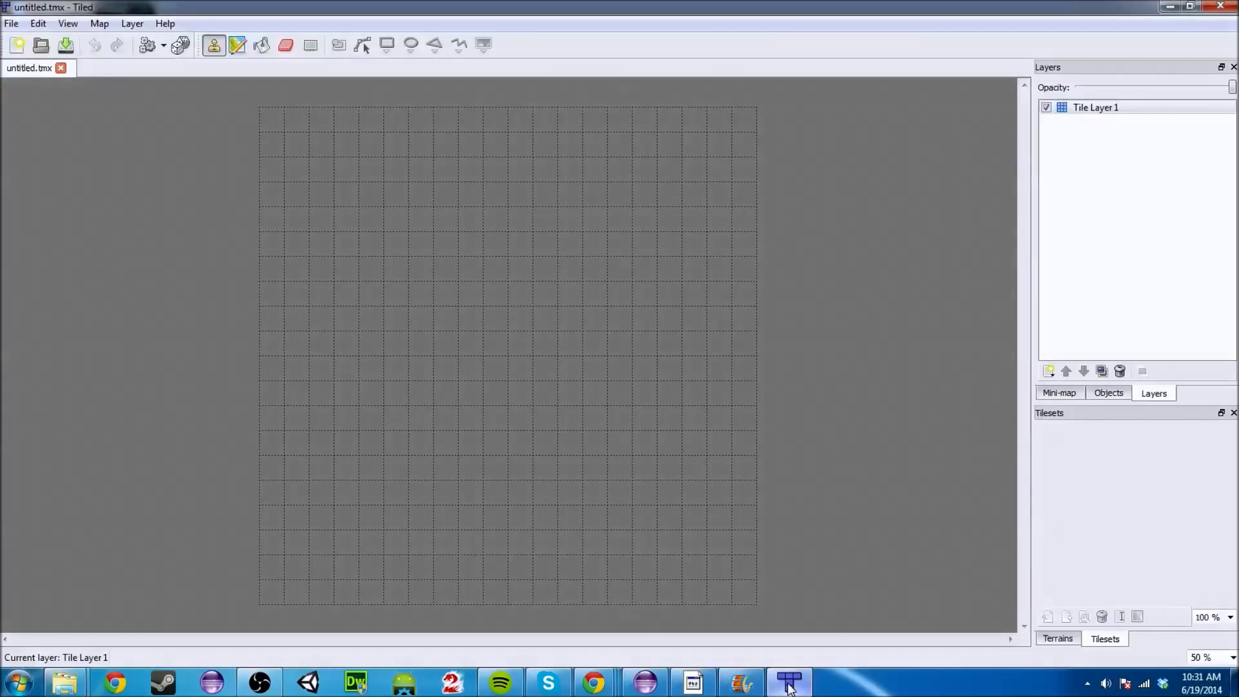
left_click(100, 24)
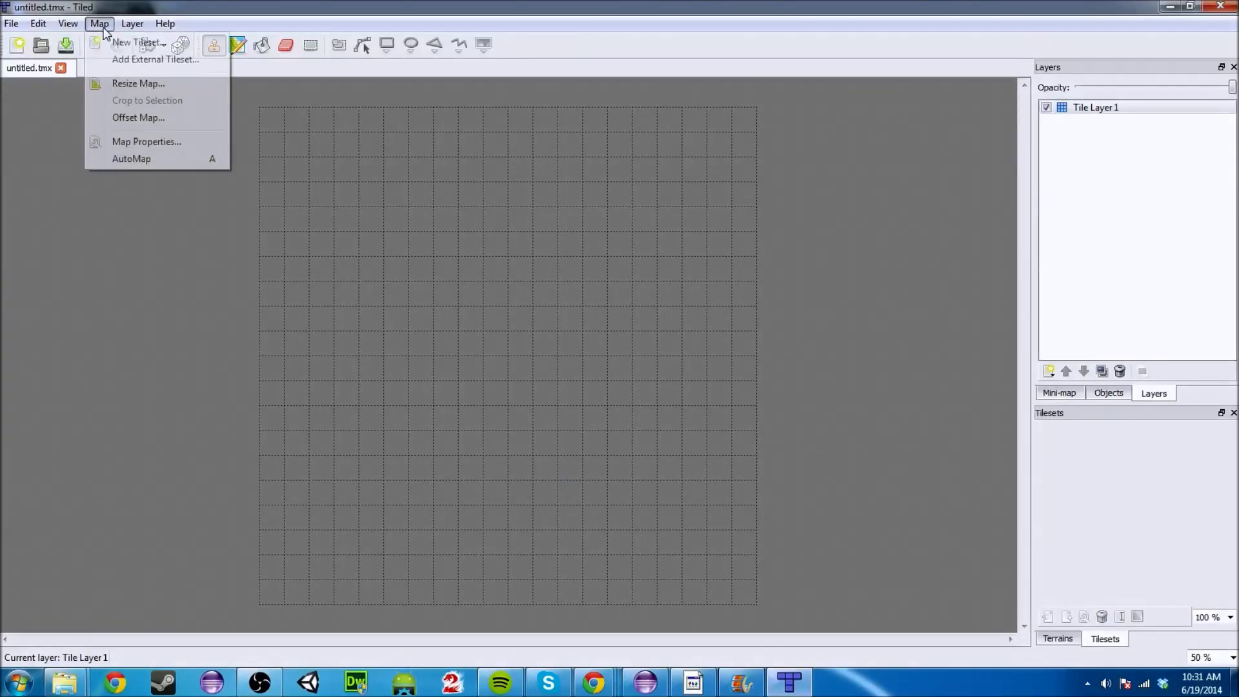
left_click(134, 42)
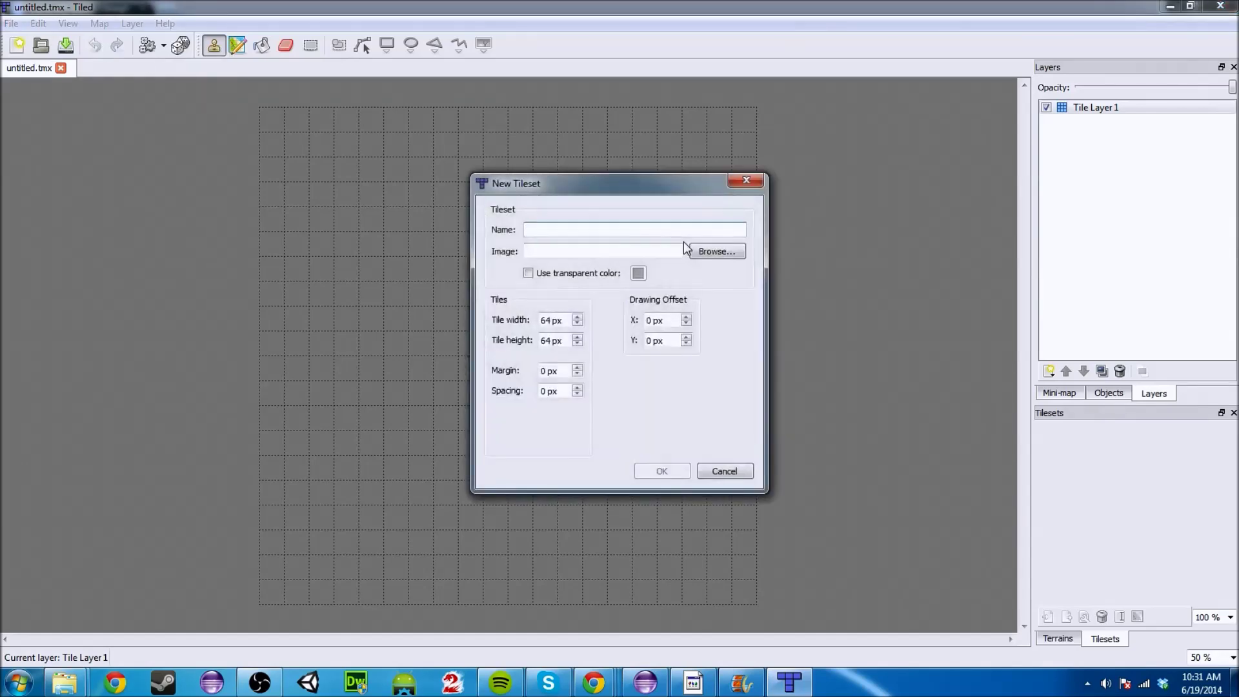
type("terra")
Use Tutorial_Updated/android/assets/data/terrain.png as the image and create the 64 px minecraft_tileset.
left_click(710, 252)
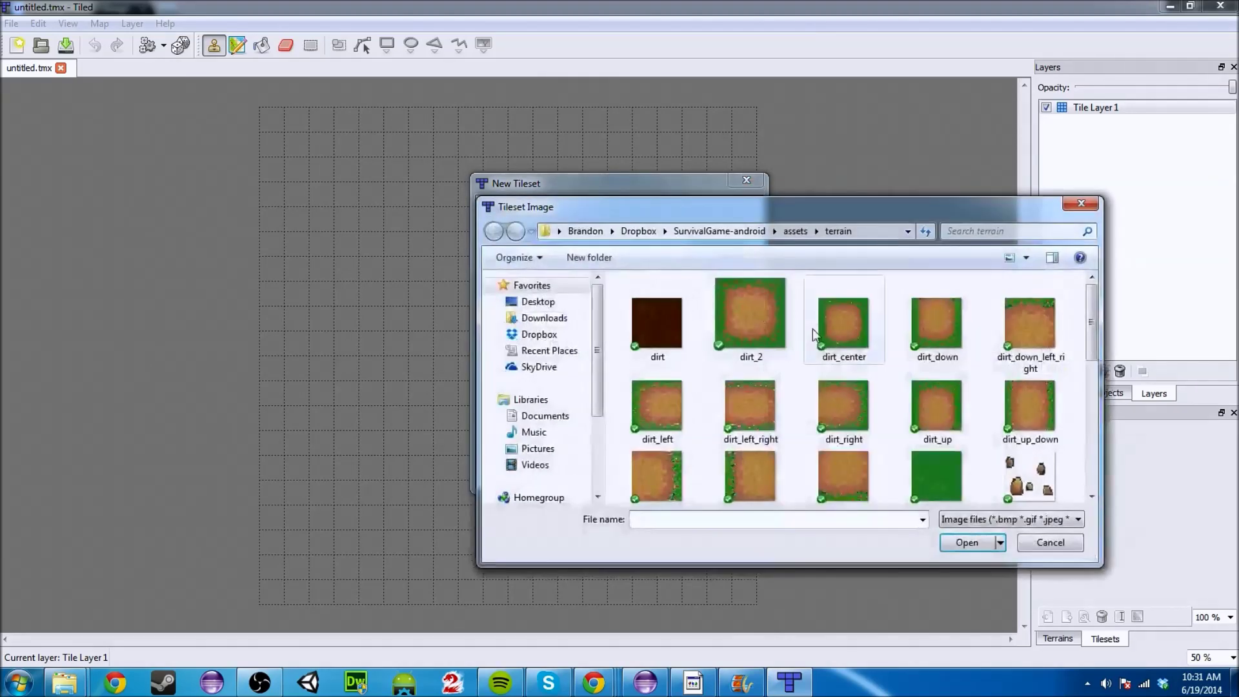
left_click(799, 234)
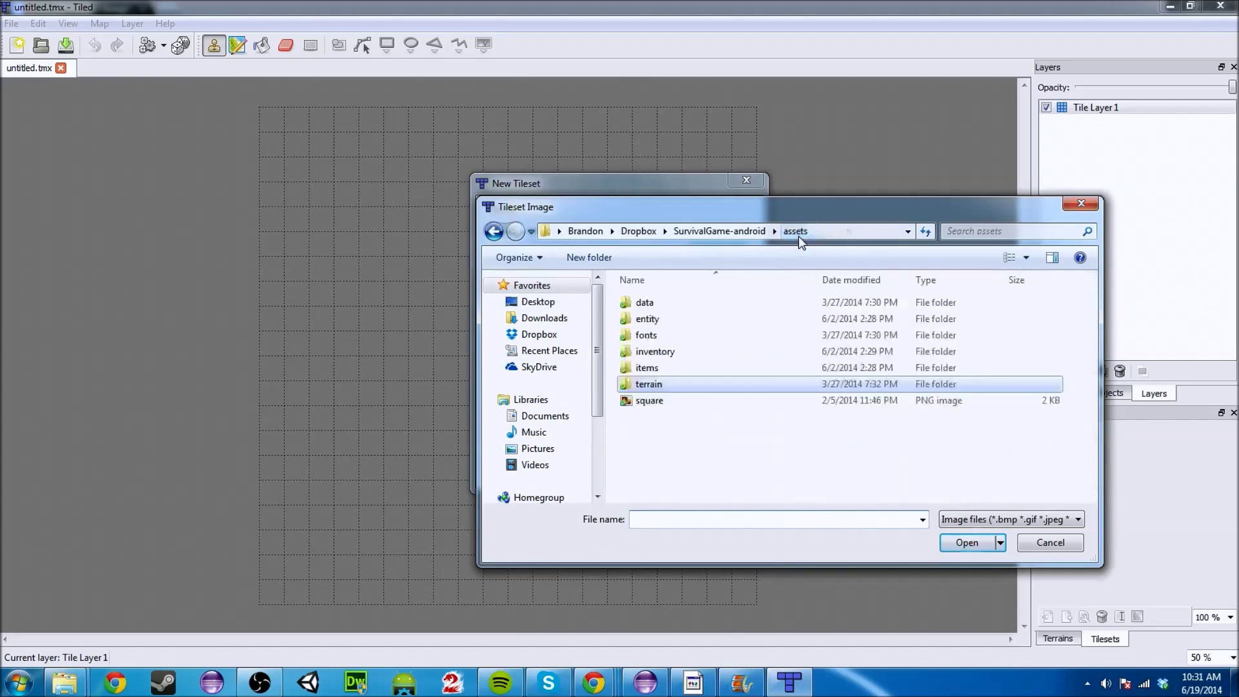
double_click(650, 313)
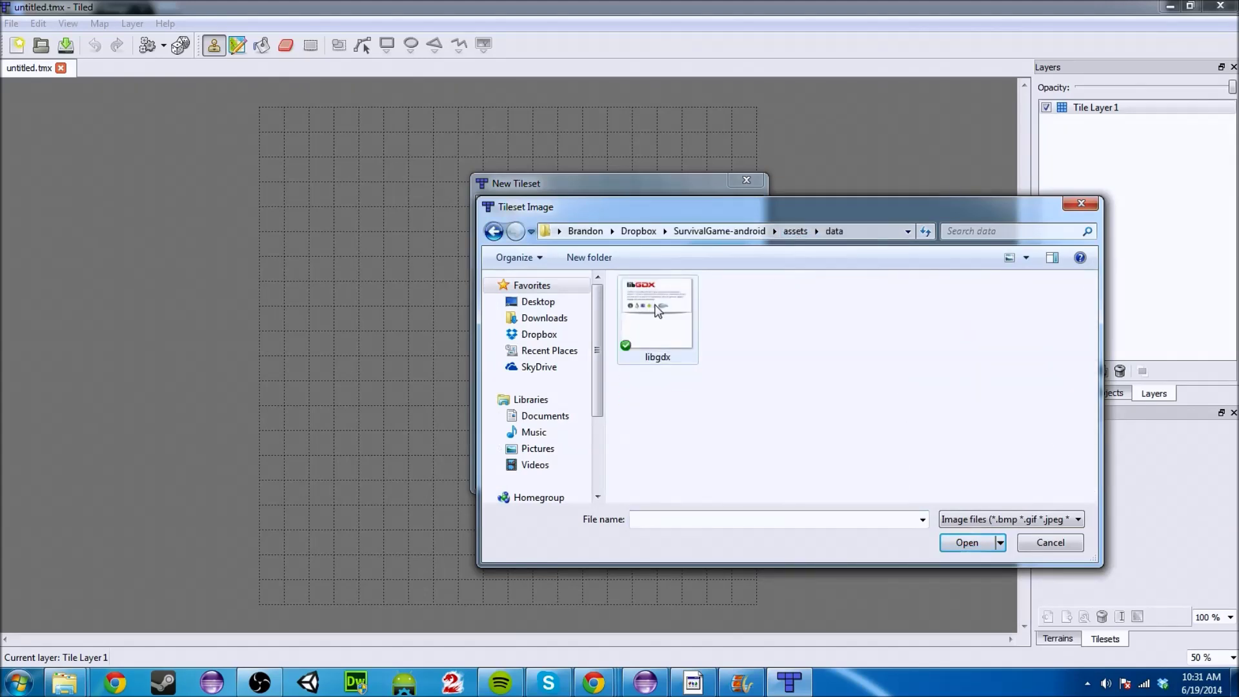
left_click(998, 521)
left_click(1001, 536)
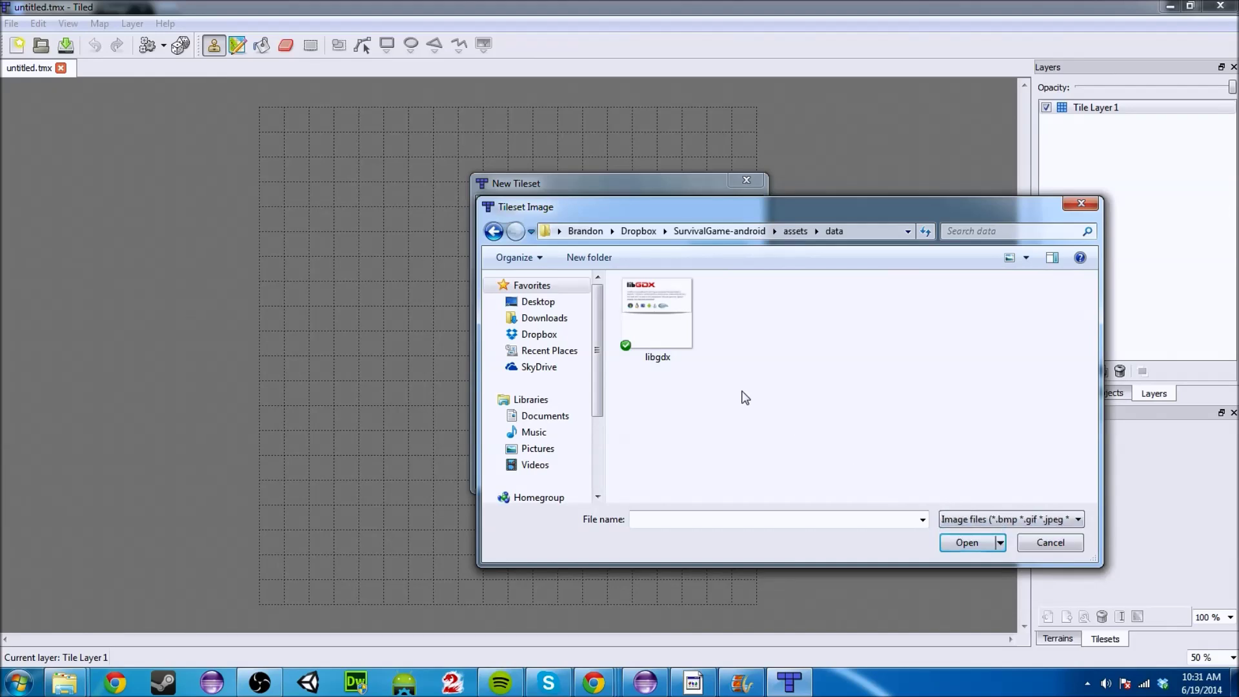
left_click(538, 302)
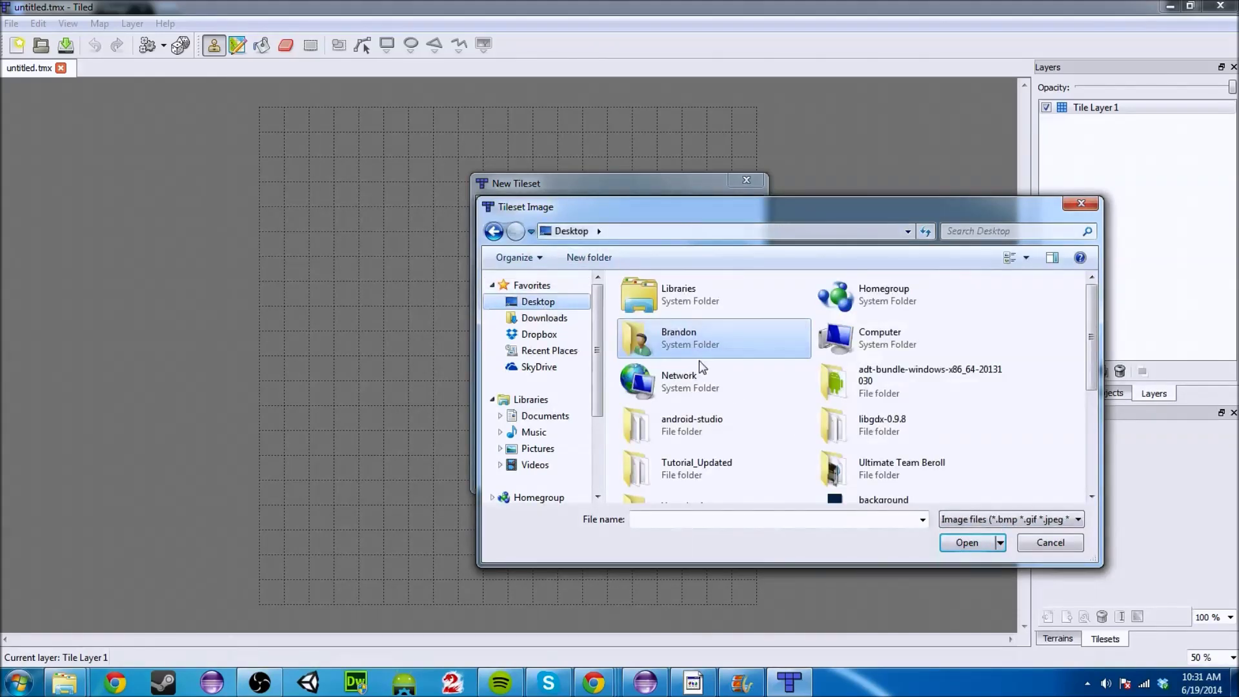
double_click(702, 465)
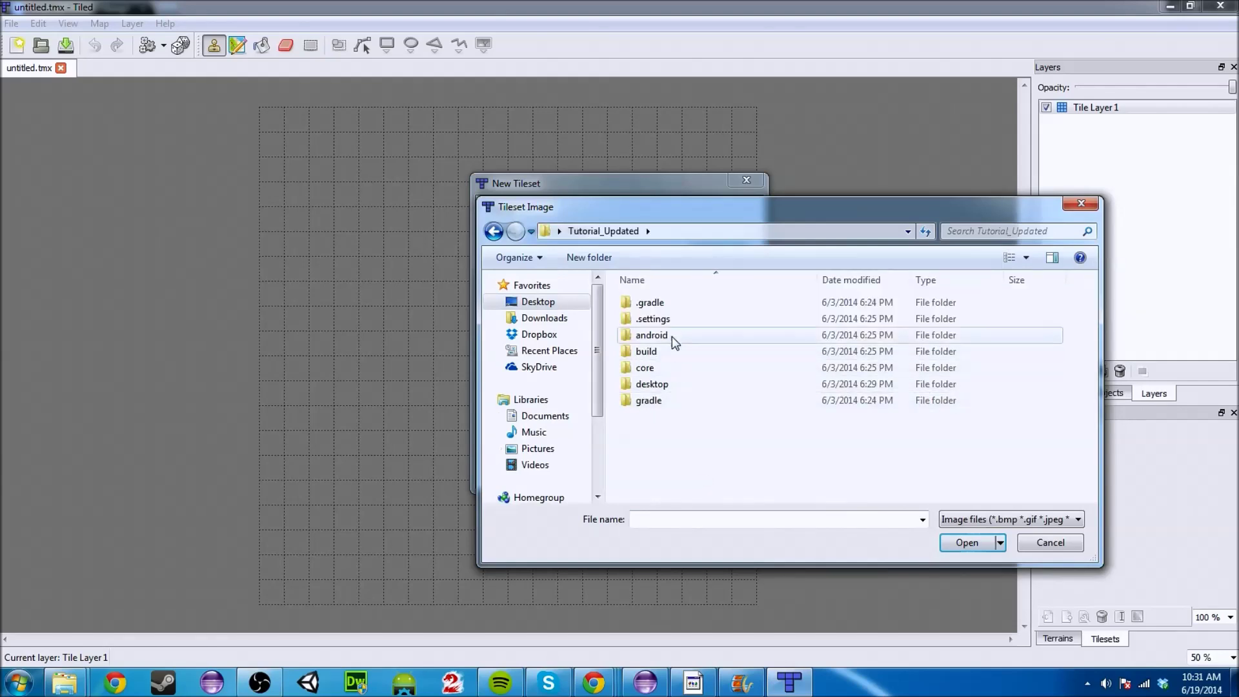
double_click(652, 335)
double_click(645, 318)
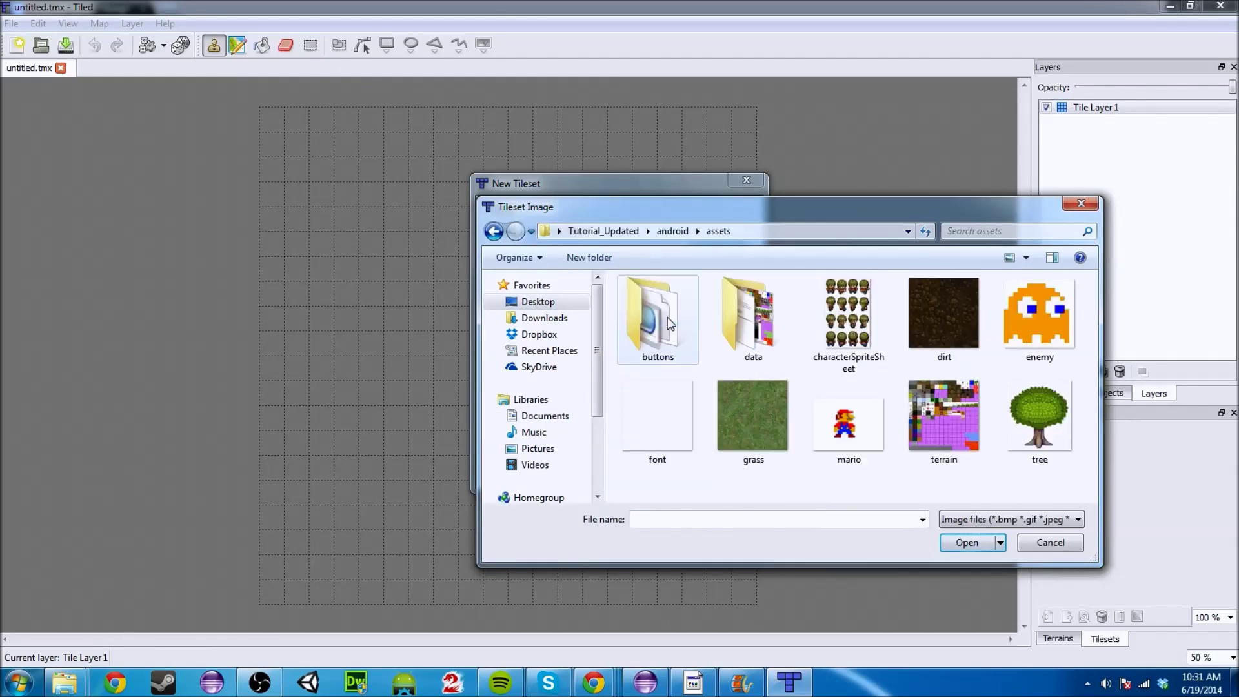
double_click(752, 317)
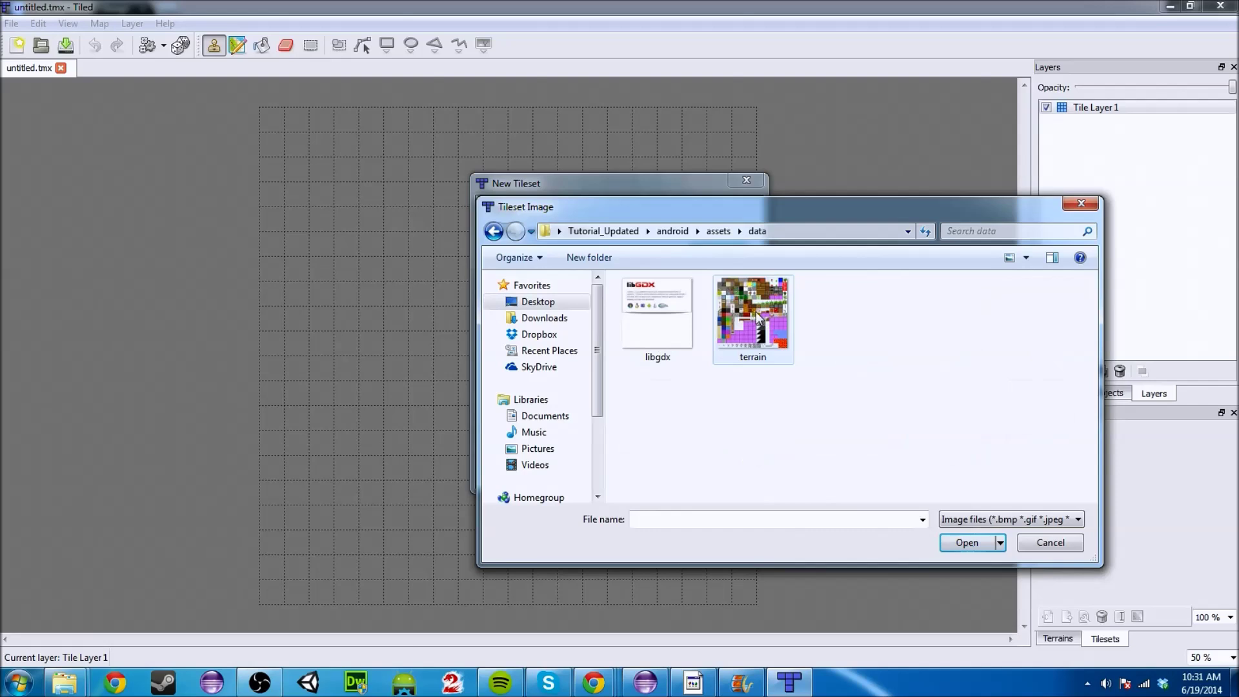
left_click(758, 317)
double_click(757, 318)
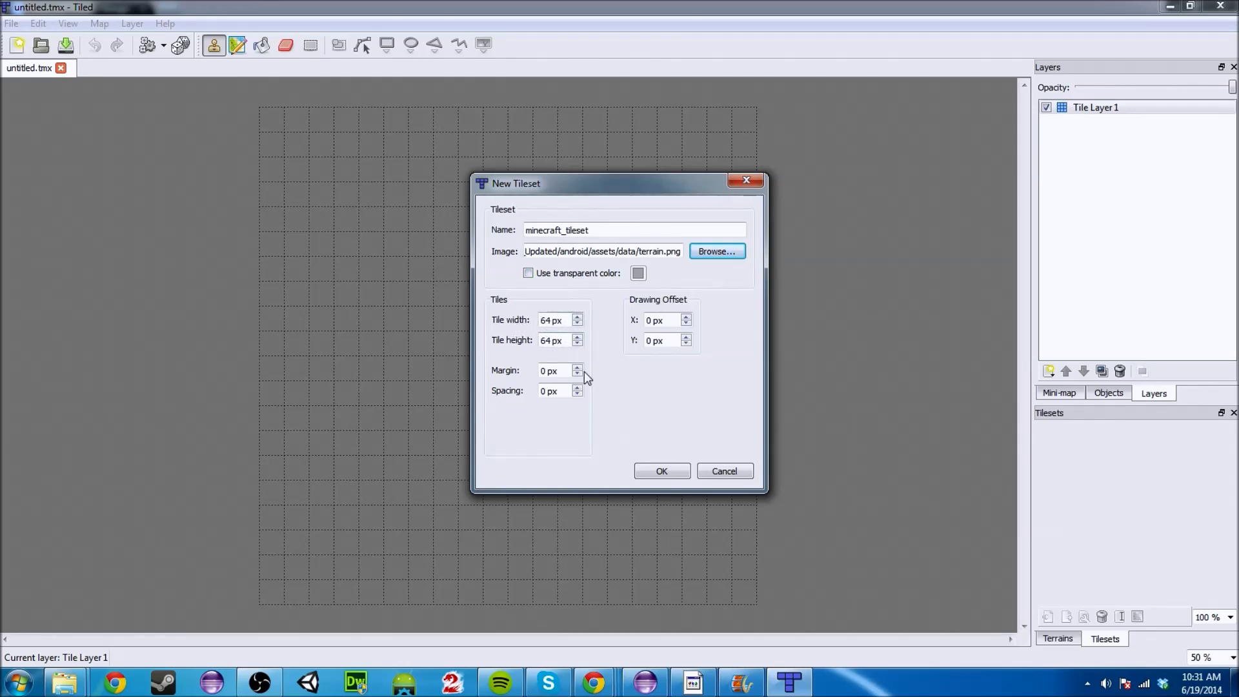
left_click(663, 471)
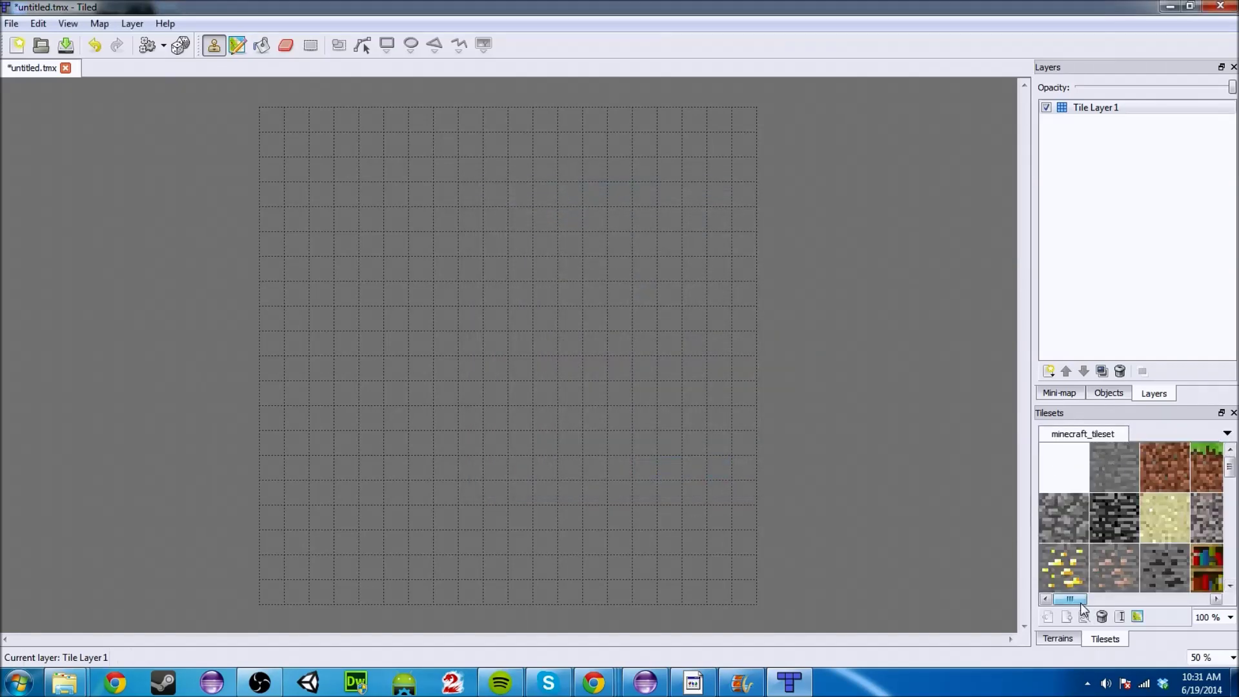
Scroll through the minecraft_tileset tiles in the Tilesets panel.
left_click_drag(1072, 605, 1109, 573)
scroll(1111, 526, "down", 10)
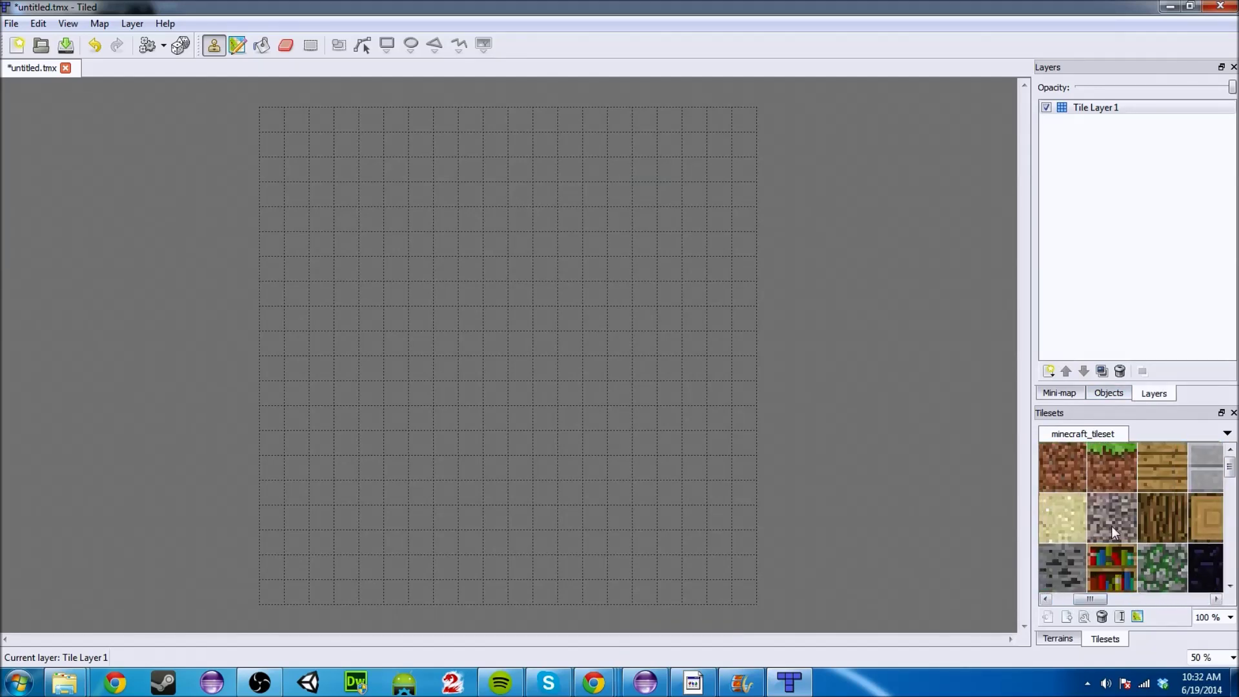
scroll(1147, 524, "up", 10)
scroll(1148, 524, "down", 5)
scroll(1148, 527, "up", 5)
left_click_drag(1112, 598, 1120, 600)
left_click_drag(1148, 595, 1137, 537)
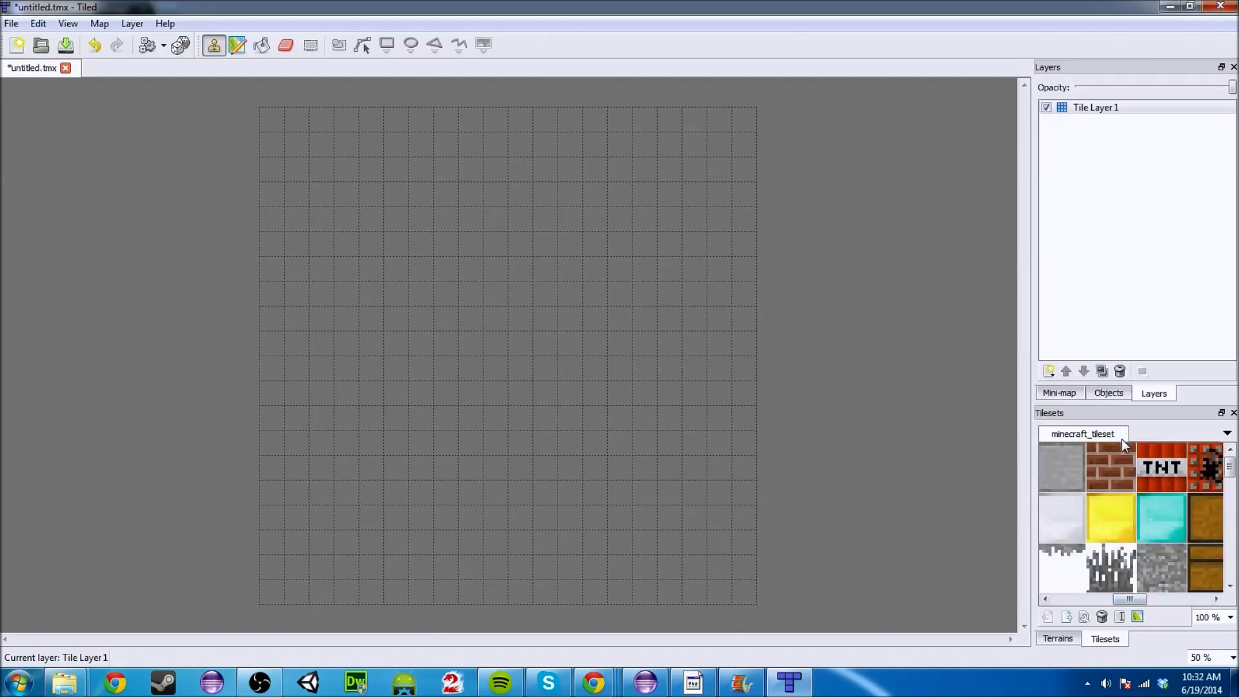
Drag the Layers/Tilesets splitter upward so more tile rows show, then browse the enlarged grid.
left_click_drag(1188, 403, 1179, 253)
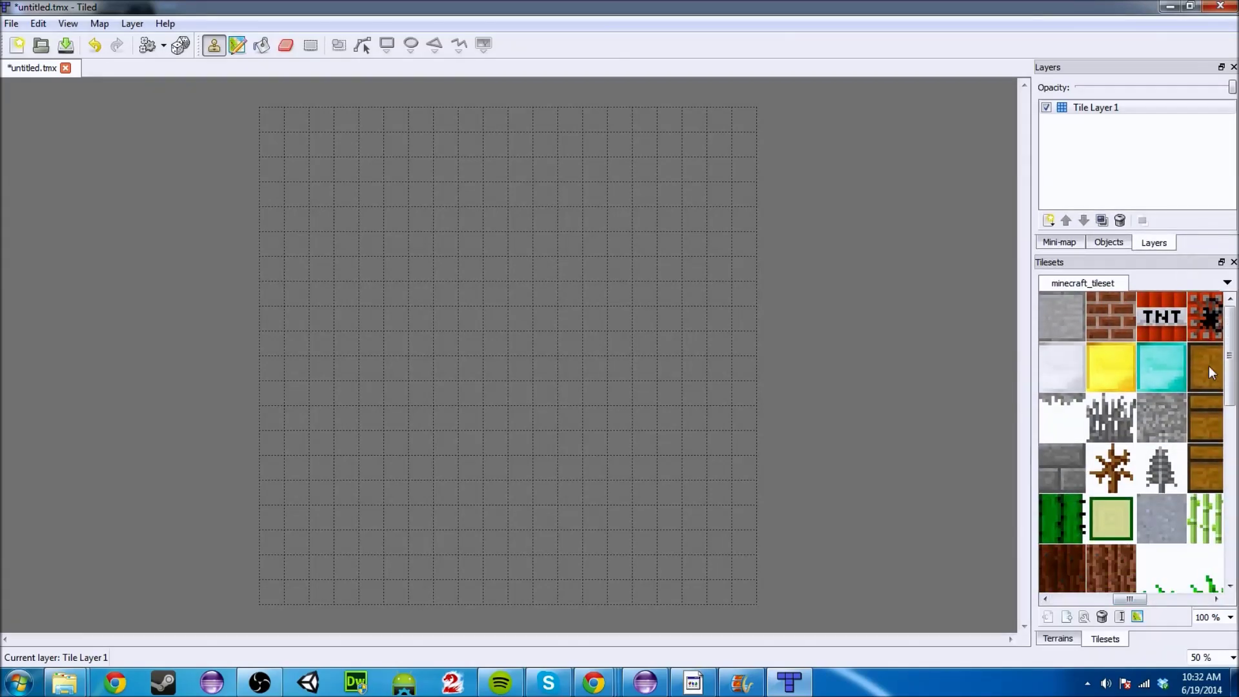
left_click_drag(1130, 598, 1033, 589)
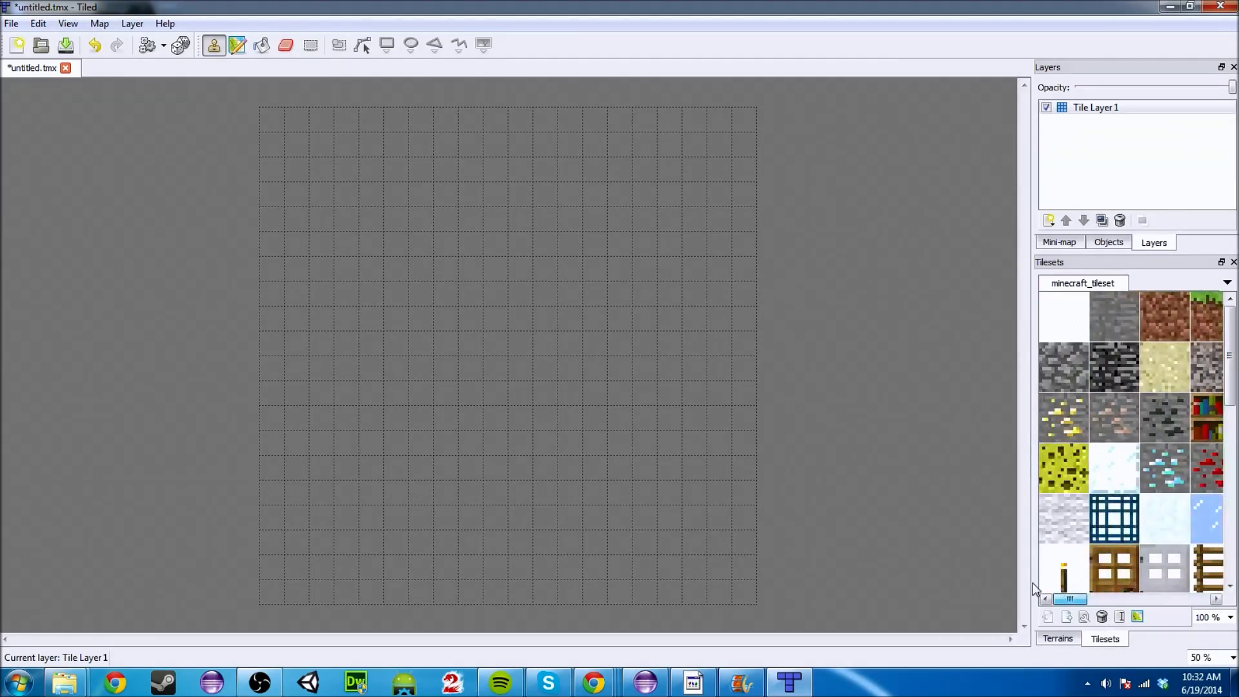
scroll(1128, 450, "down", 5)
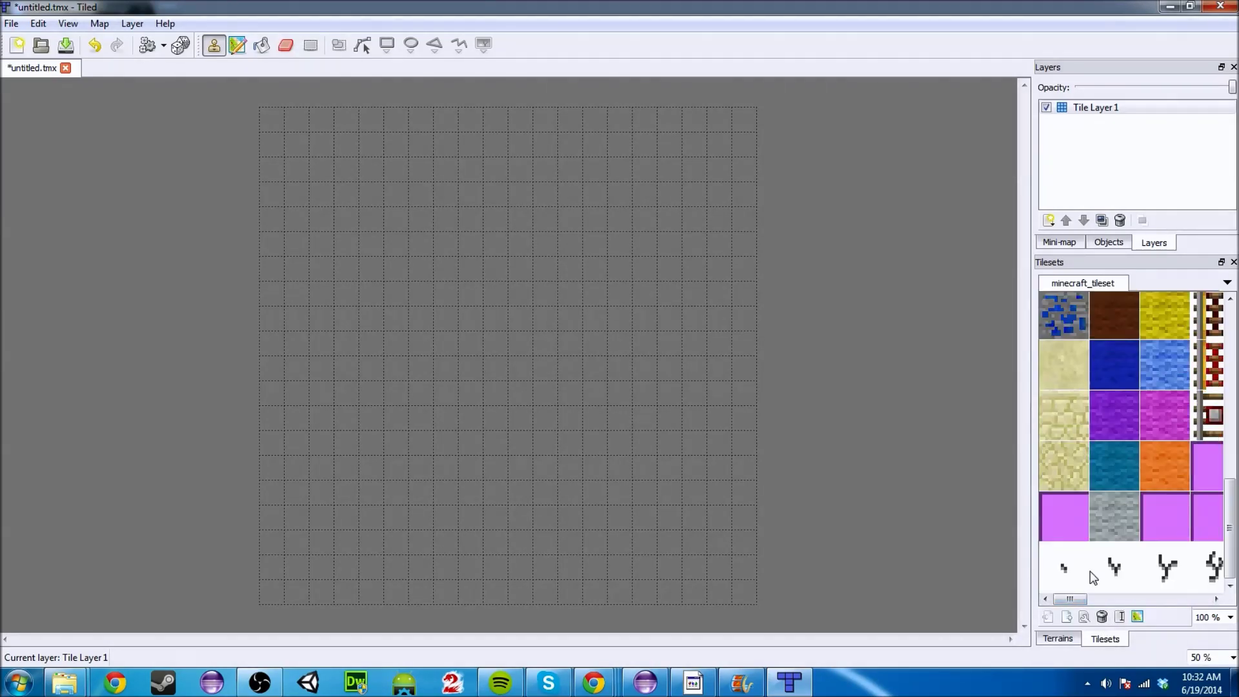
left_click_drag(1071, 599, 1089, 487)
scroll(1089, 487, "up", 5)
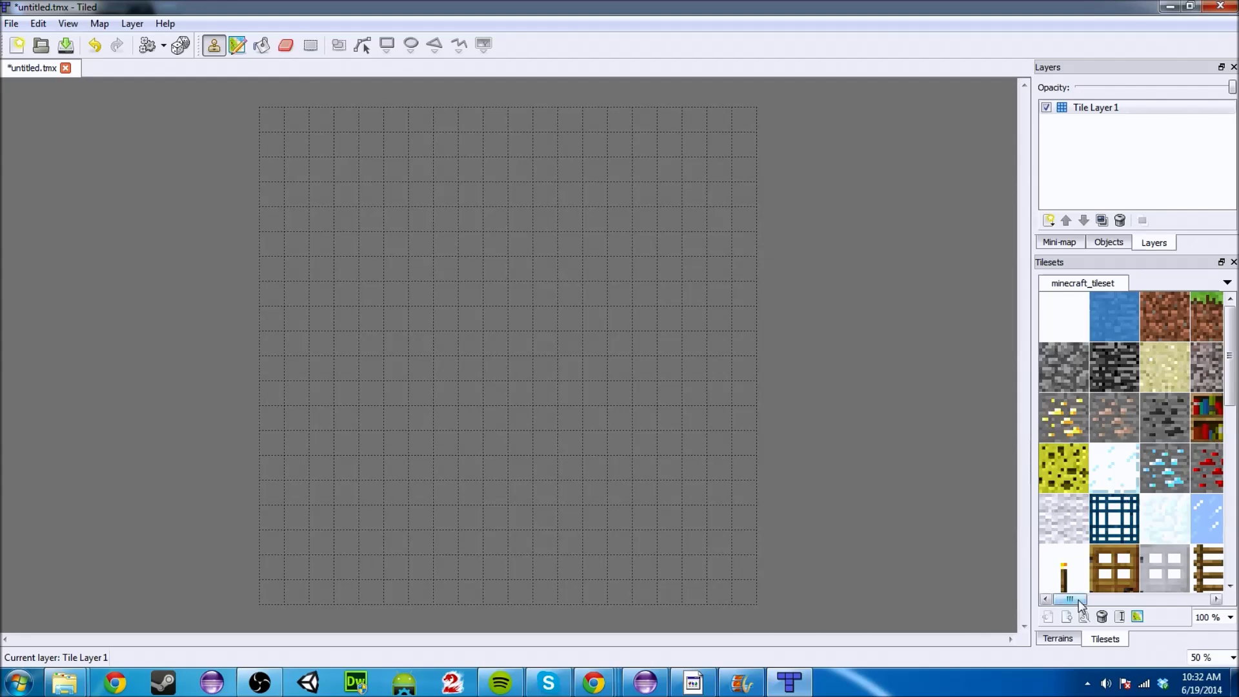
left_click_drag(1079, 599, 1117, 601)
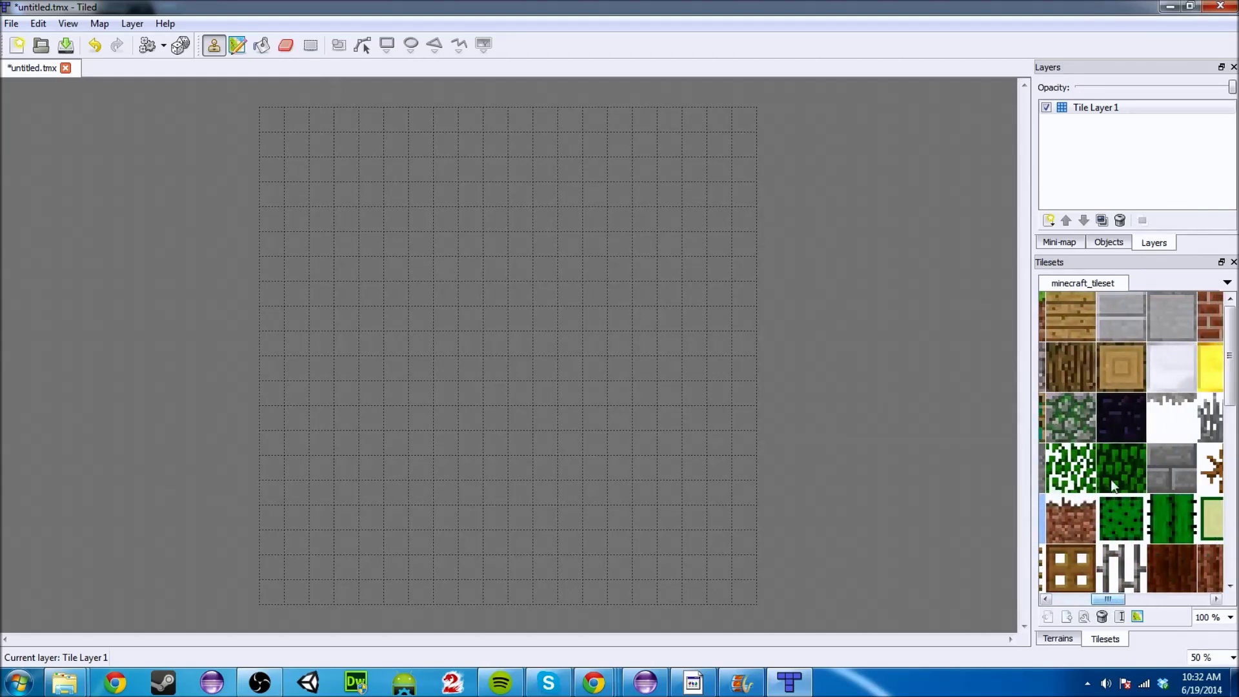
left_click_drag(1108, 600, 1140, 600)
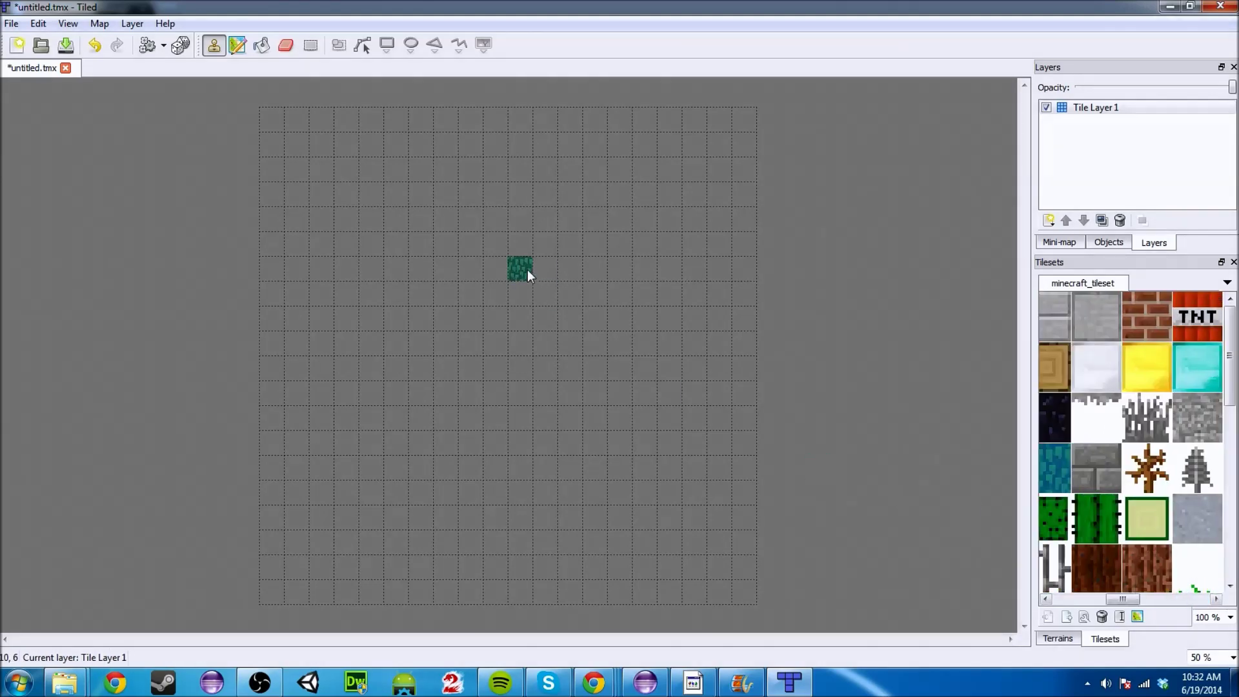
Bucket-fill the empty map with the green leaf tile, then glance at the libgdx wiki and return.
left_click(262, 45)
left_click(409, 284)
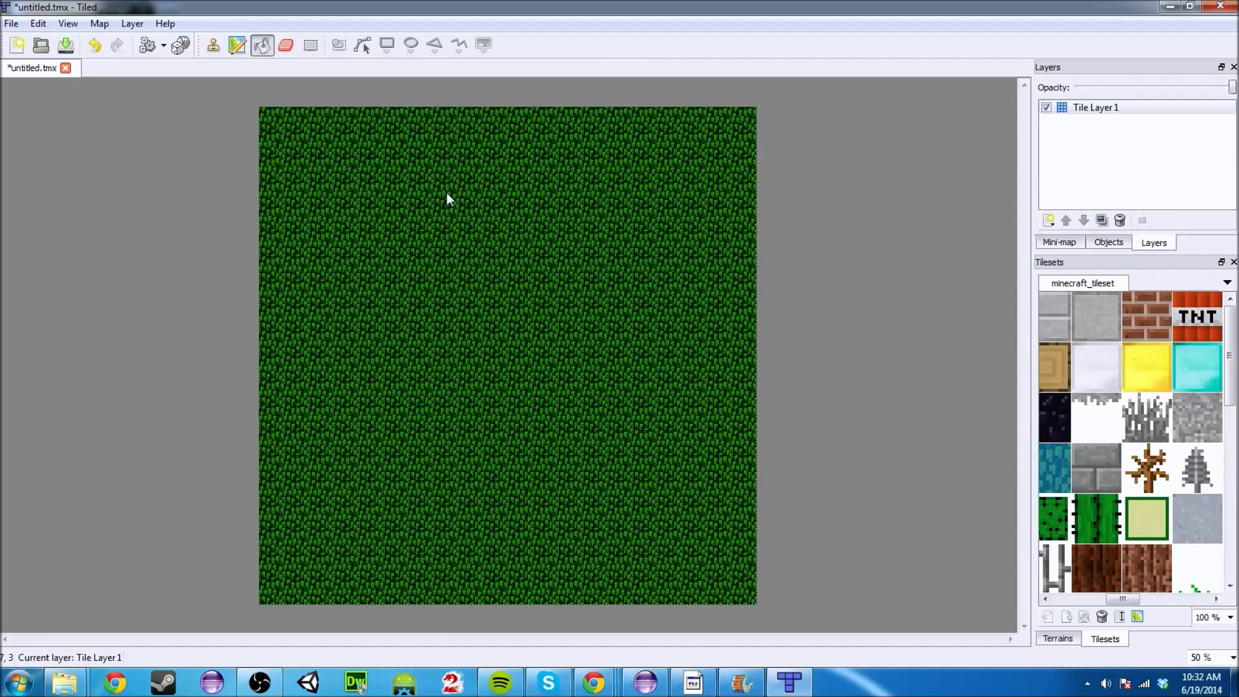
key("alt+Tab")
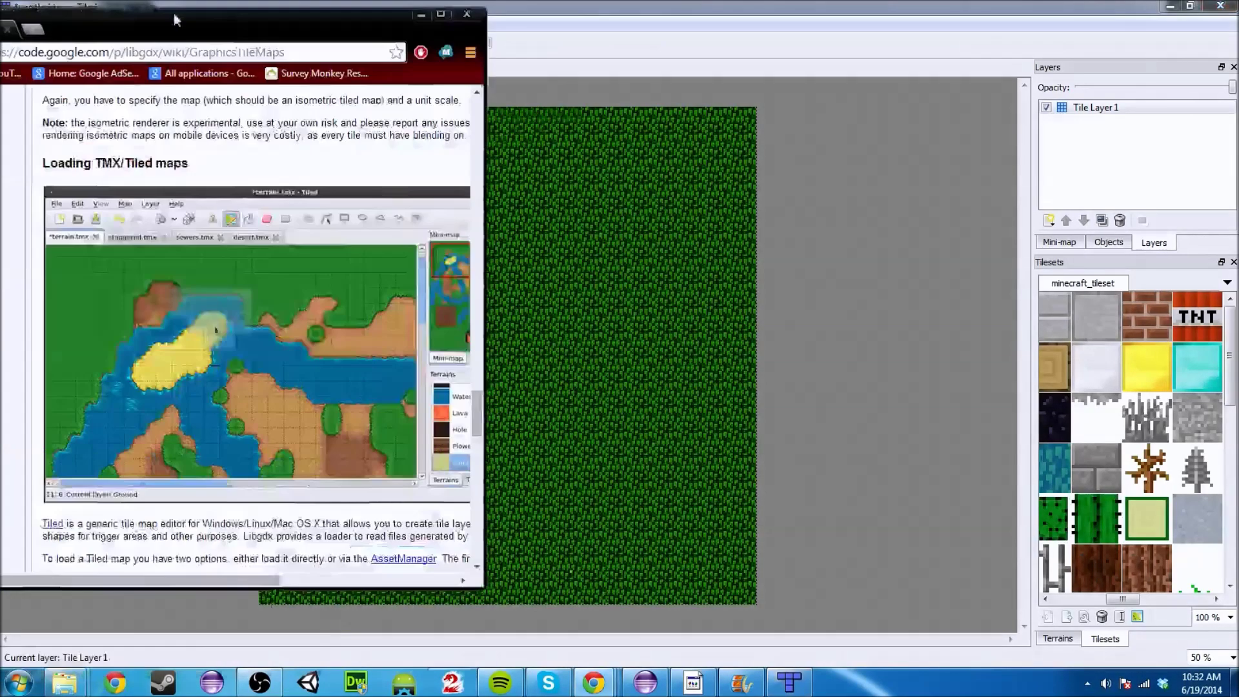
key("alt+Tab")
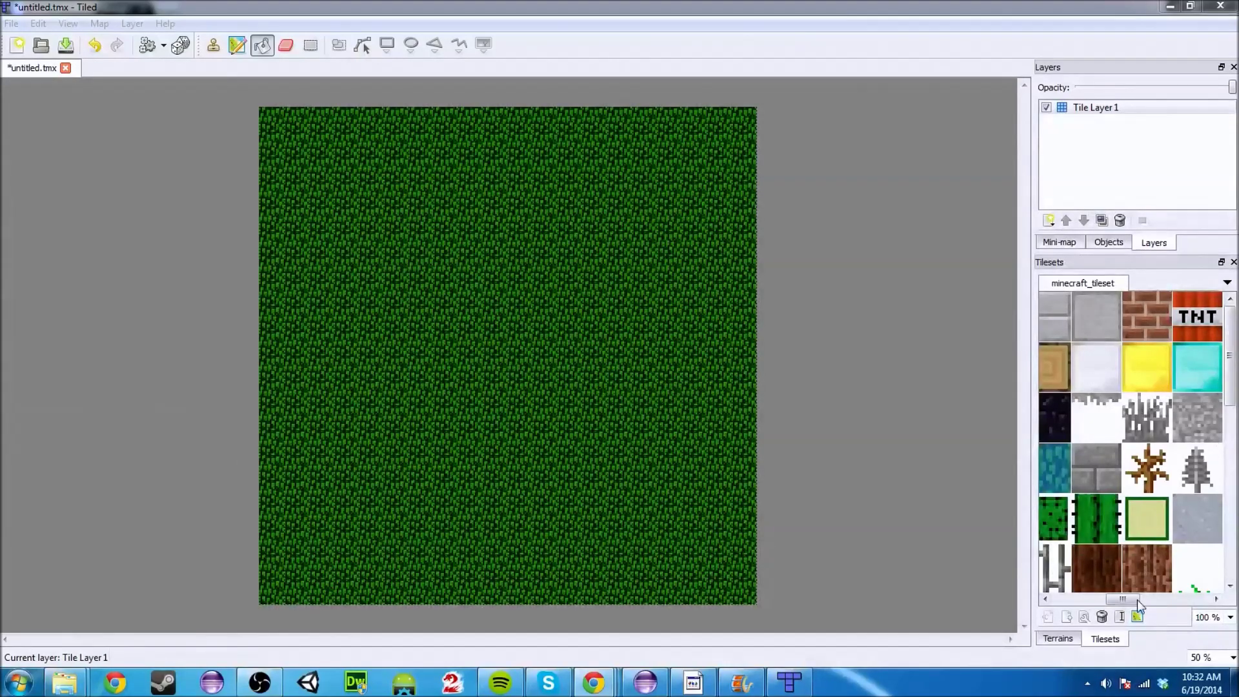
left_click_drag(1137, 600, 1093, 599)
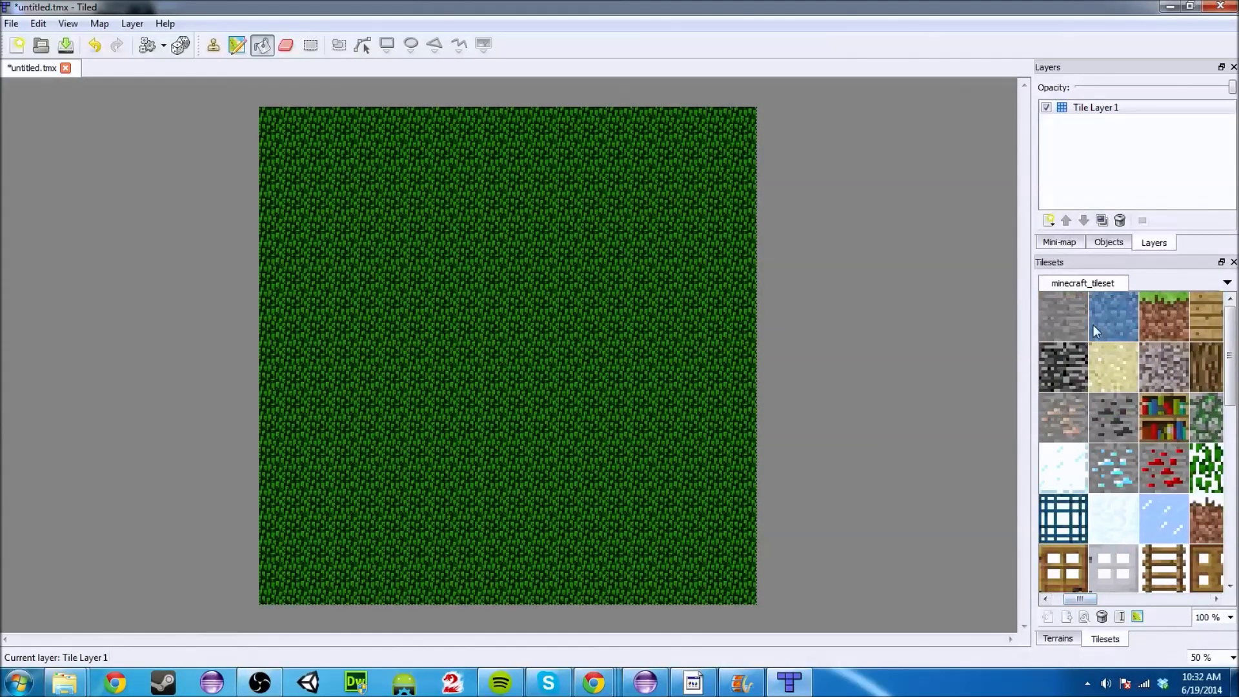
With the Stamp Brush, test-paint a line of brown tiles on the grass, then undo it.
left_click(1094, 326)
left_click(214, 45)
mouse_move(370, 271)
left_mouse_down()
mouse_move(384, 391)
mouse_move(511, 317)
left_mouse_up()
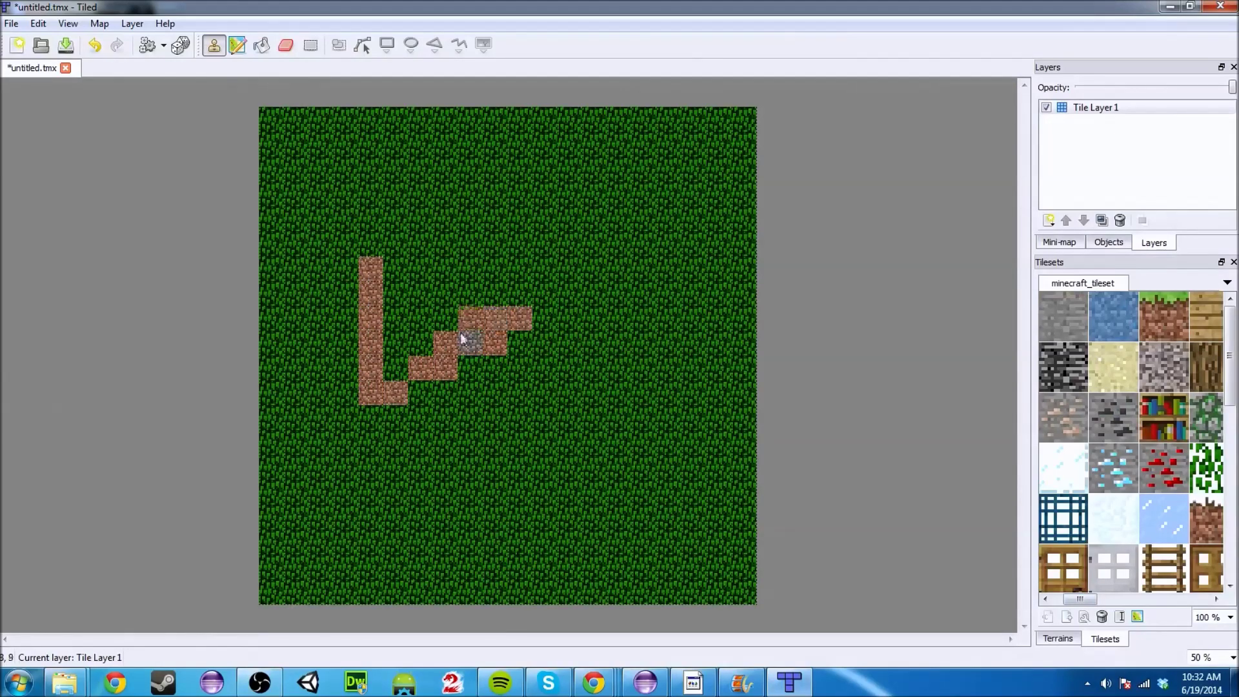
key("ctrl+z")
key("ctrl+z")
key("ctrl+z")
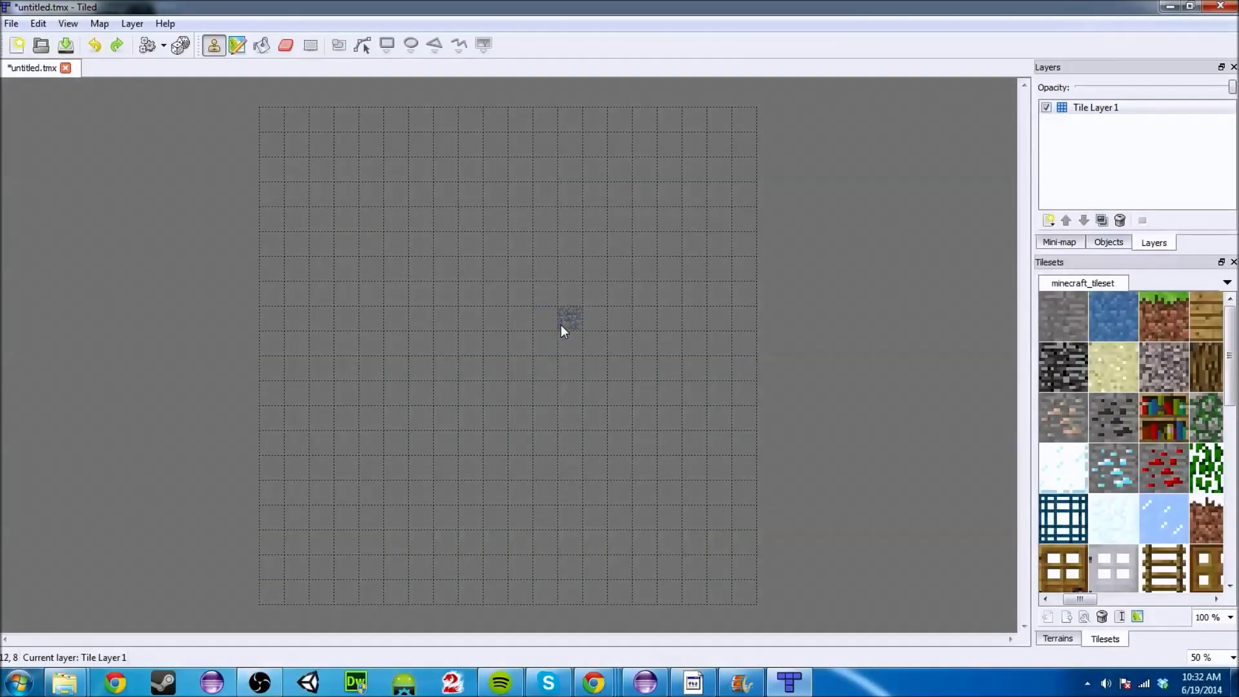
key("ctrl+y")
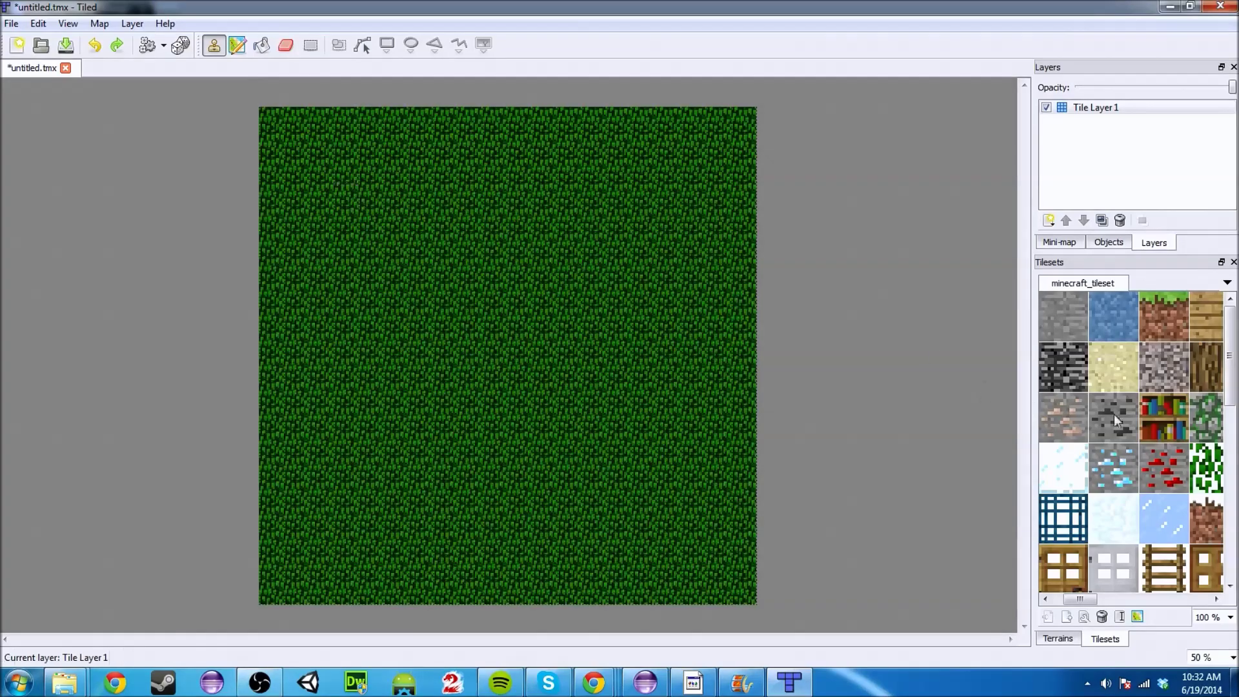
mouse_move(1095, 598)
left_mouse_down()
mouse_move(1172, 595)
mouse_move(1087, 595)
left_mouse_up()
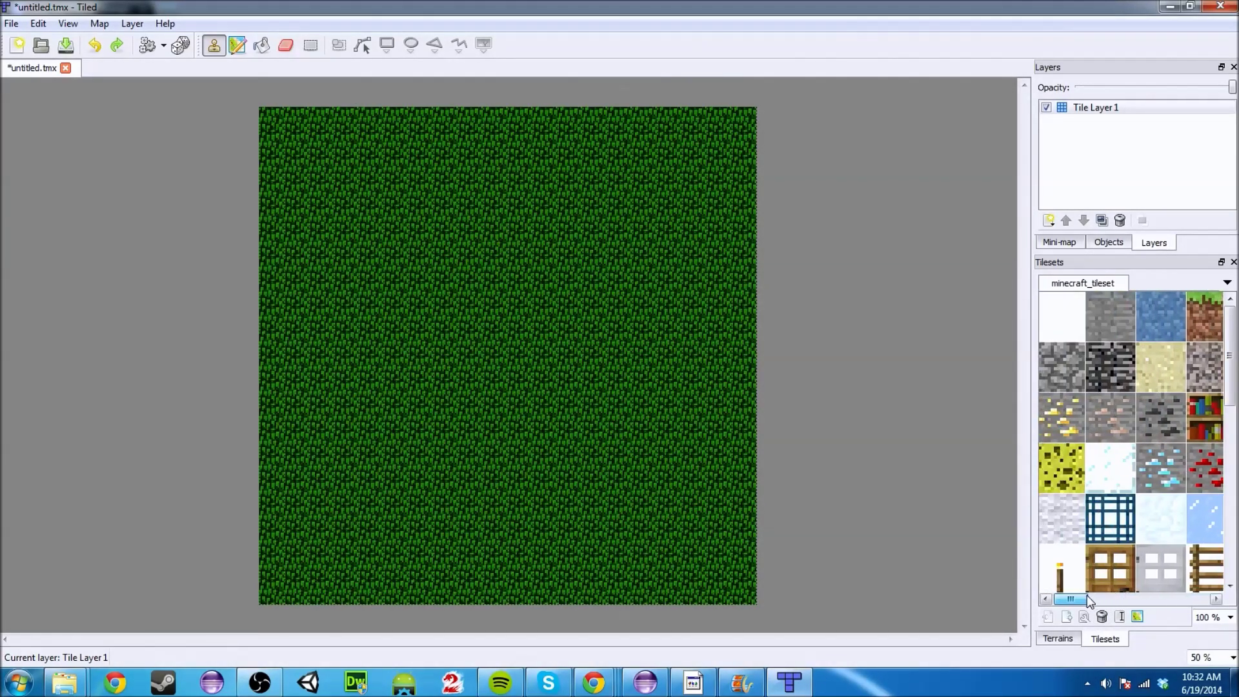
Paint a sand path from top to bottom edge, shifting one column right midway.
left_click(1161, 315)
mouse_move(495, 119)
left_mouse_down()
mouse_move(503, 338)
mouse_move(522, 521)
left_mouse_up()
mouse_move(535, 590)
left_mouse_down()
mouse_move(544, 405)
mouse_move(528, 402)
mouse_move(519, 191)
left_mouse_up()
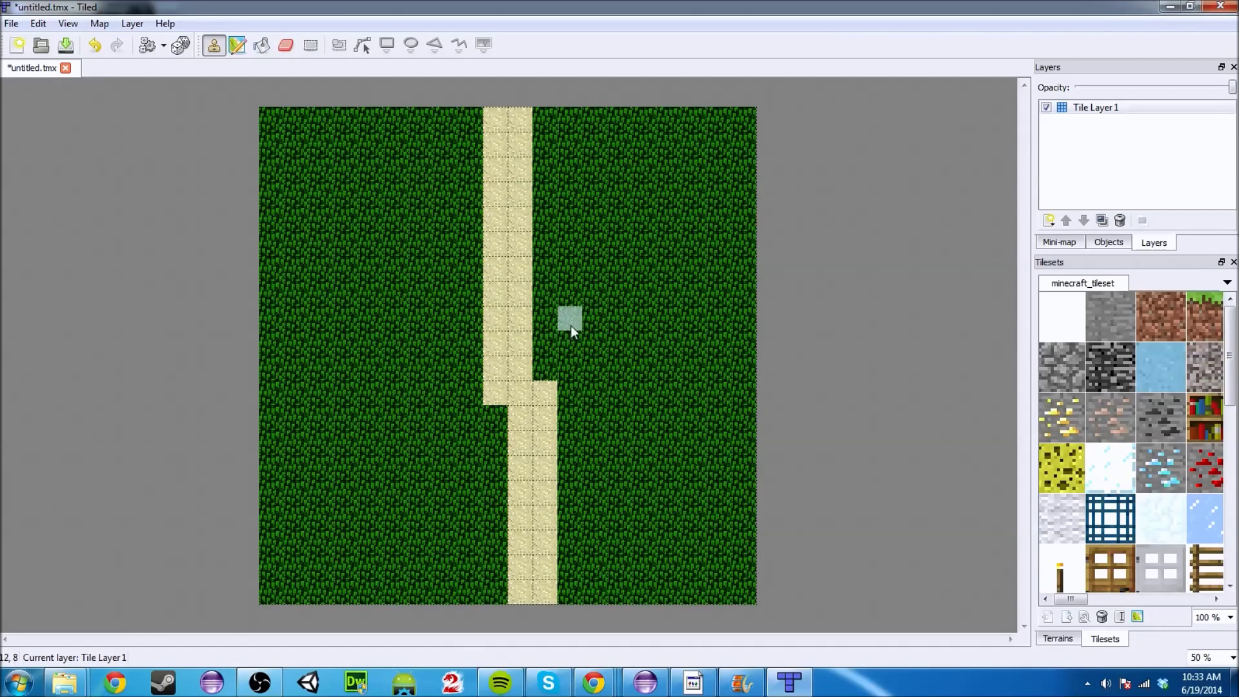
right_click(1091, 103)
left_click(959, 106)
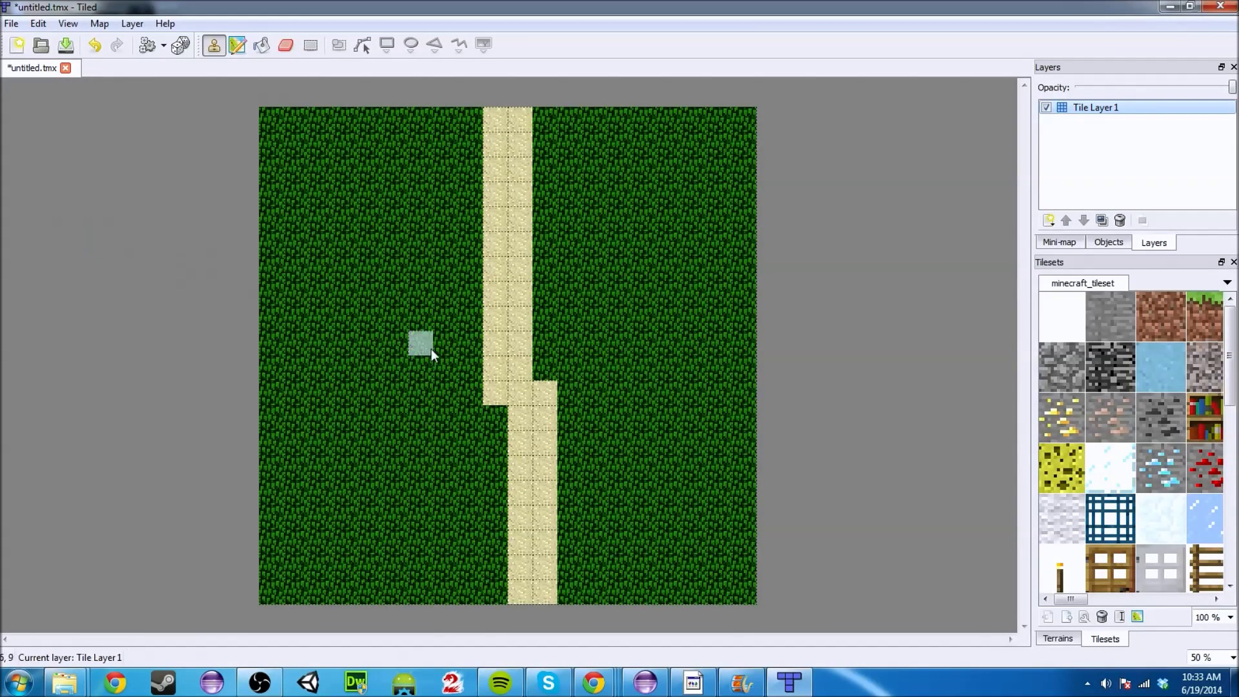
Add one more sand tile to the path and rename Tile Layer 1 to 'terrain'.
left_click(549, 365)
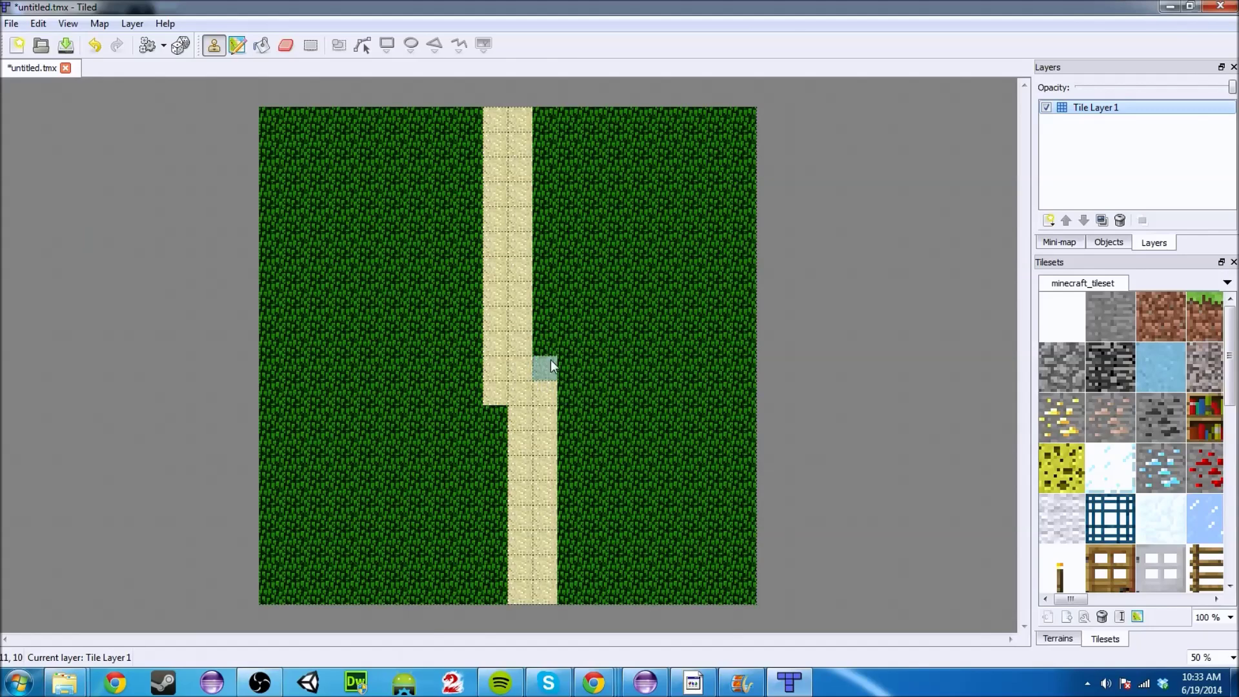
right_click(1095, 115)
right_click(1078, 107)
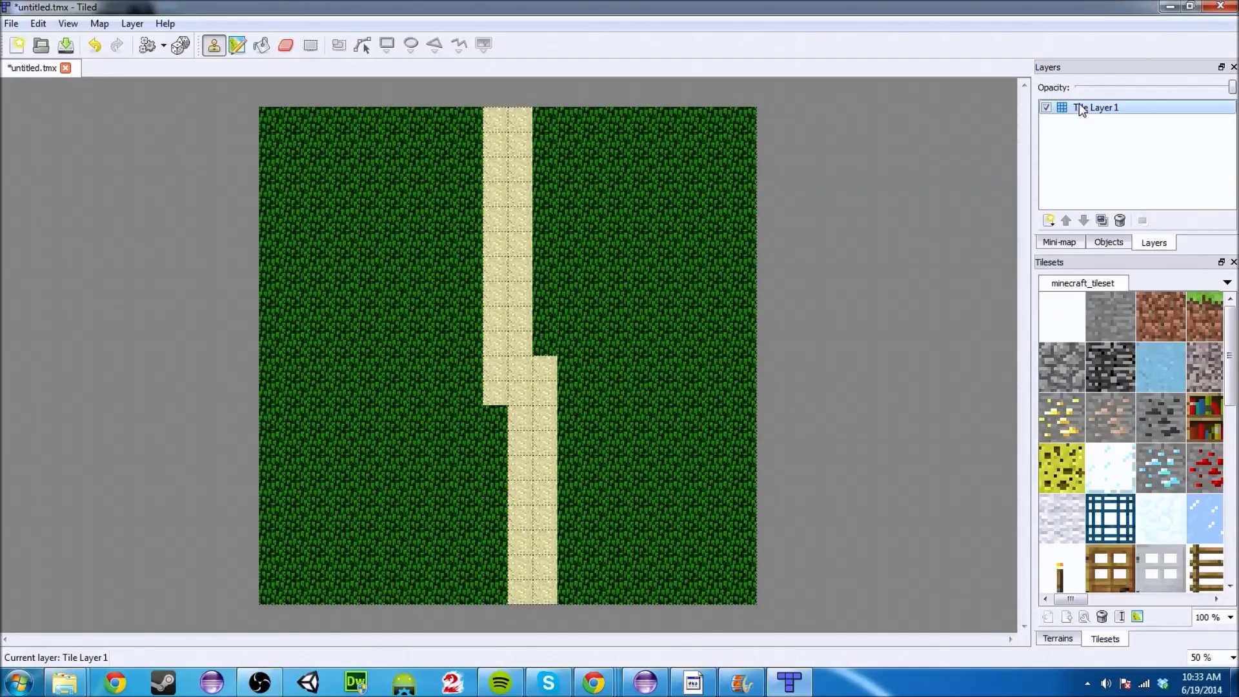
right_click(1079, 103)
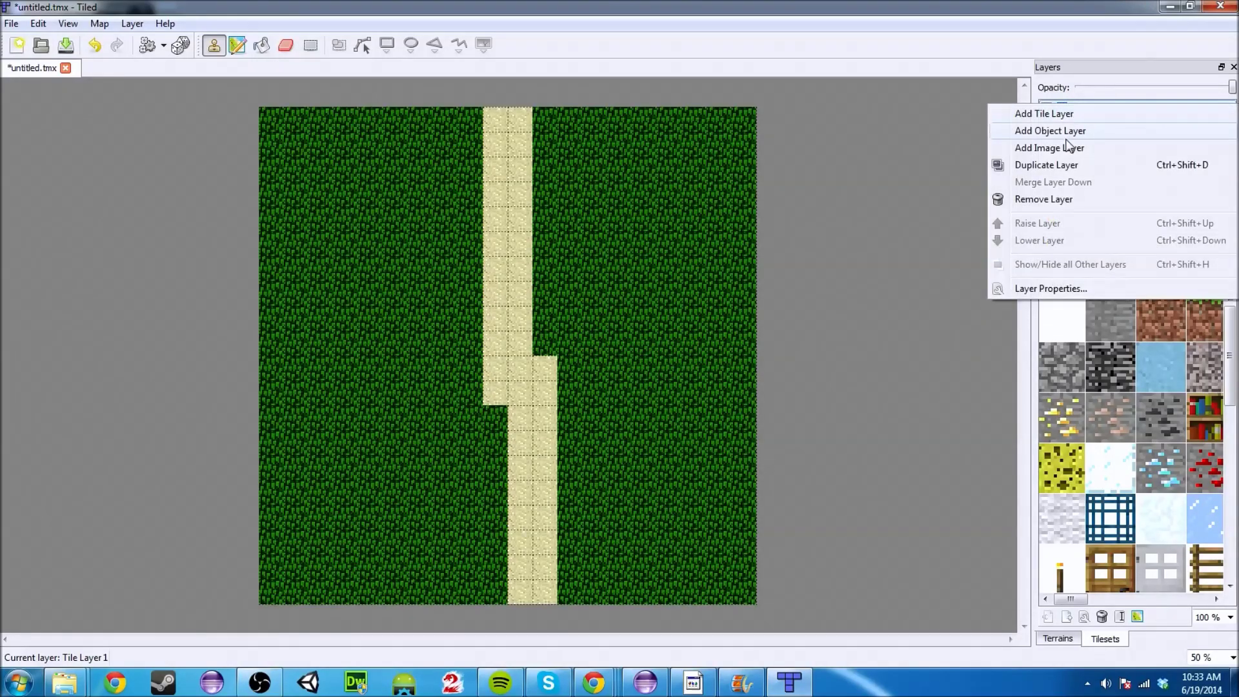
left_click(1077, 103)
double_click(1080, 106)
type("te")
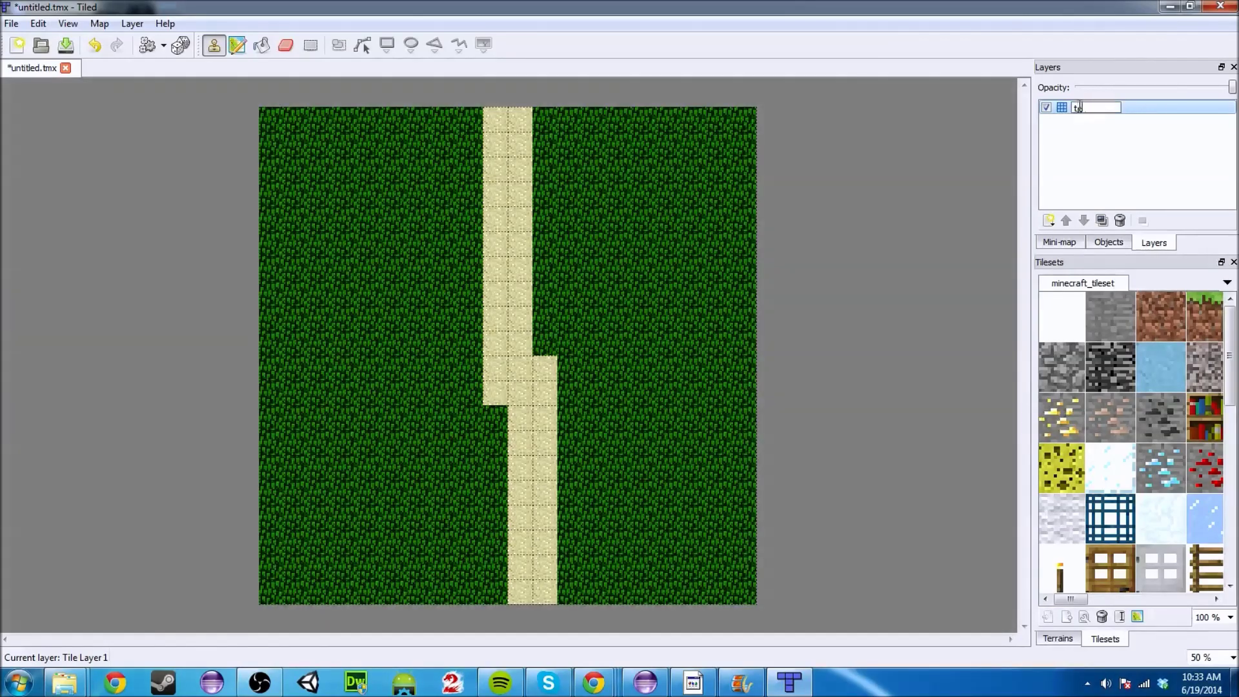
type("rrain")
key("Return")
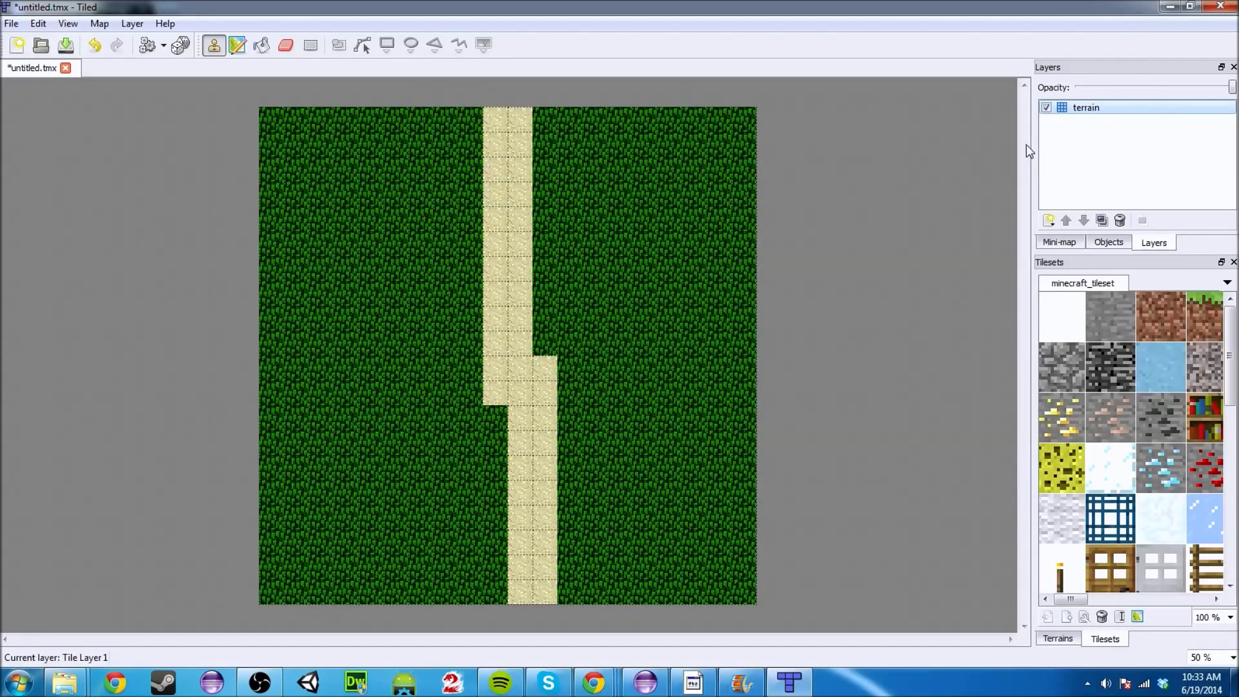
Add a new tile layer named 'trees' above terrain.
key("ctrl+shift+n")
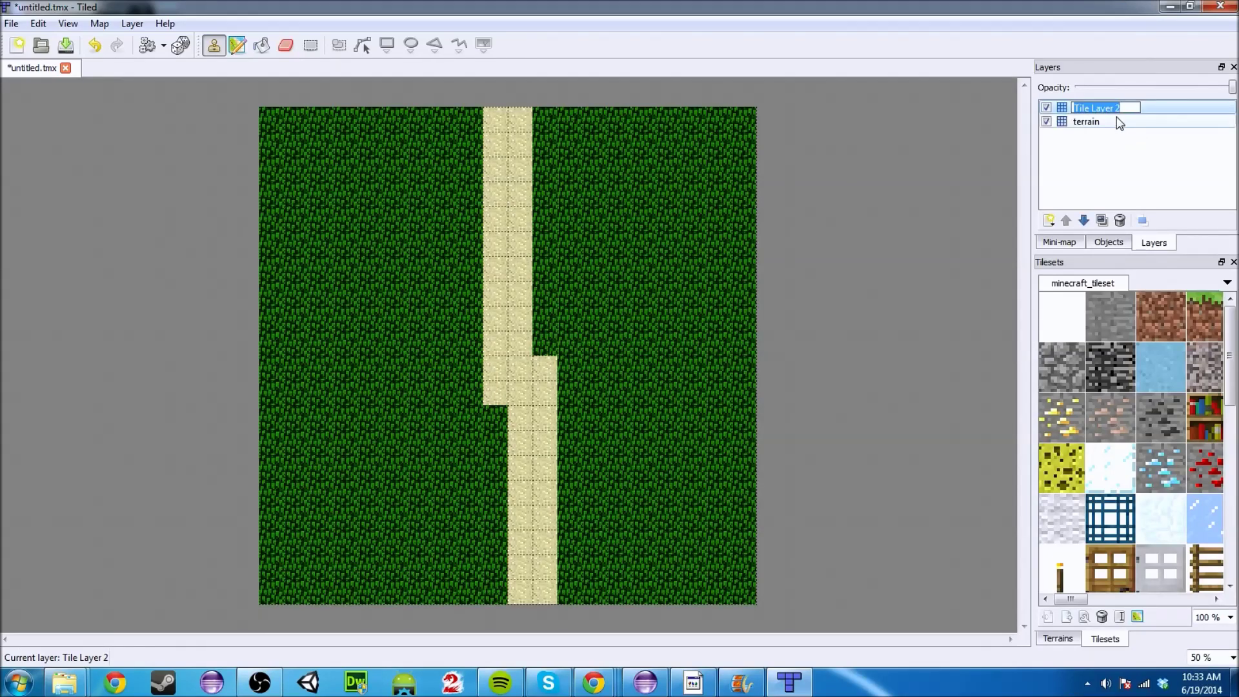
type("trees")
key("Return")
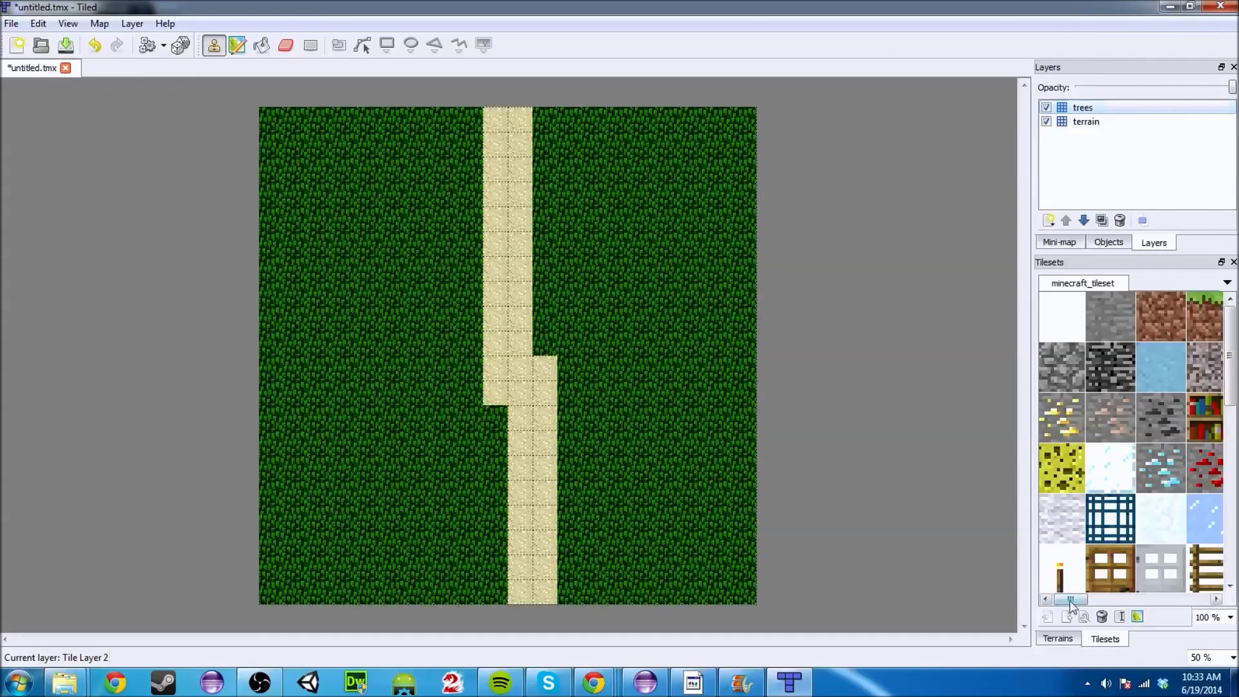
left_click_drag(1070, 601, 1144, 590)
Start a new tileset and browse to the Dropbox folder for its image.
left_click(100, 24)
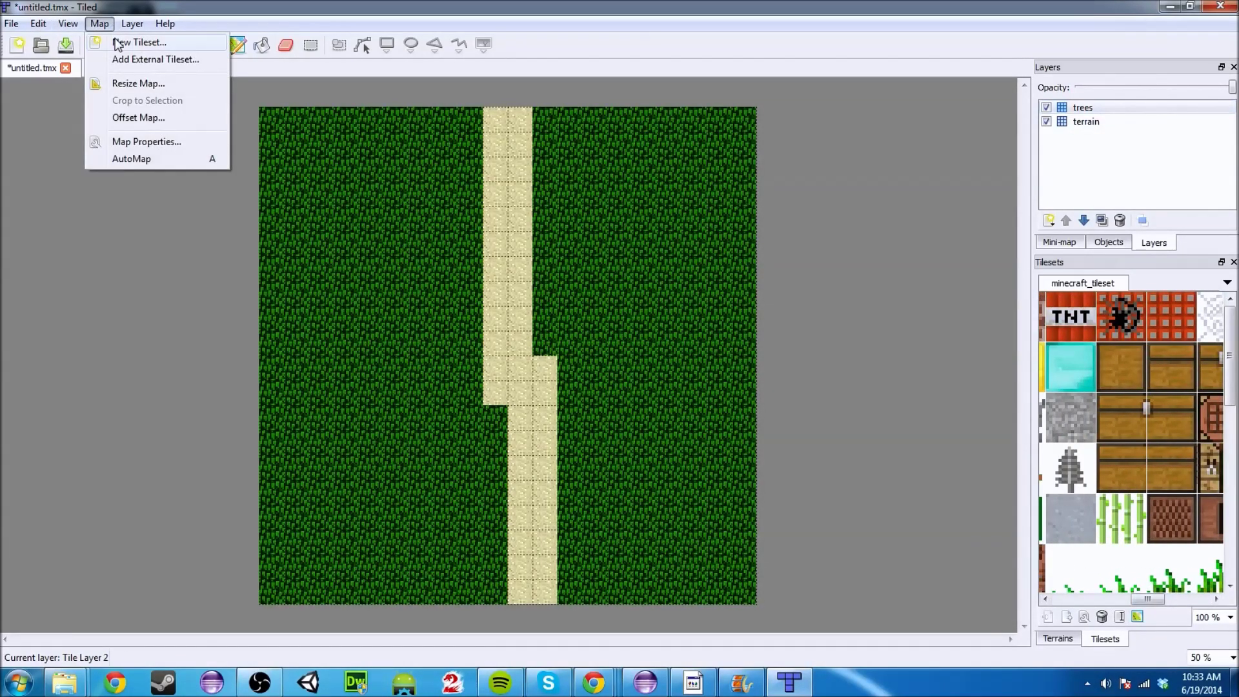
left_click(119, 43)
left_click(735, 250)
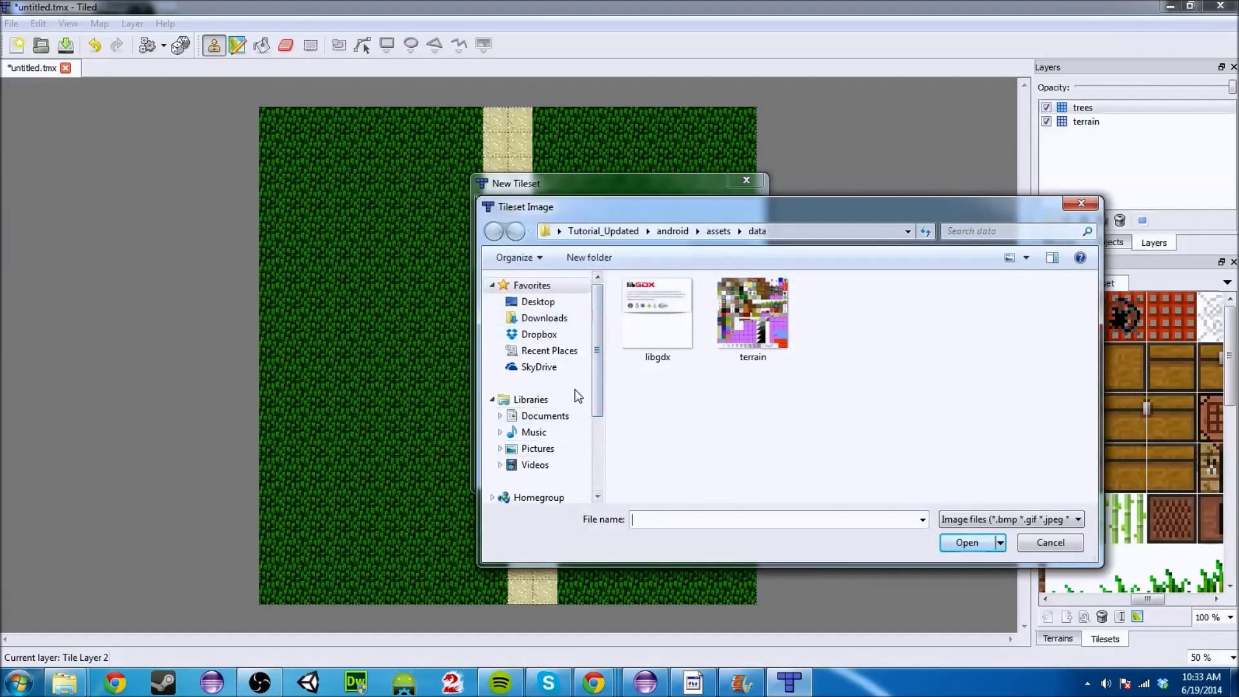
left_click(556, 335)
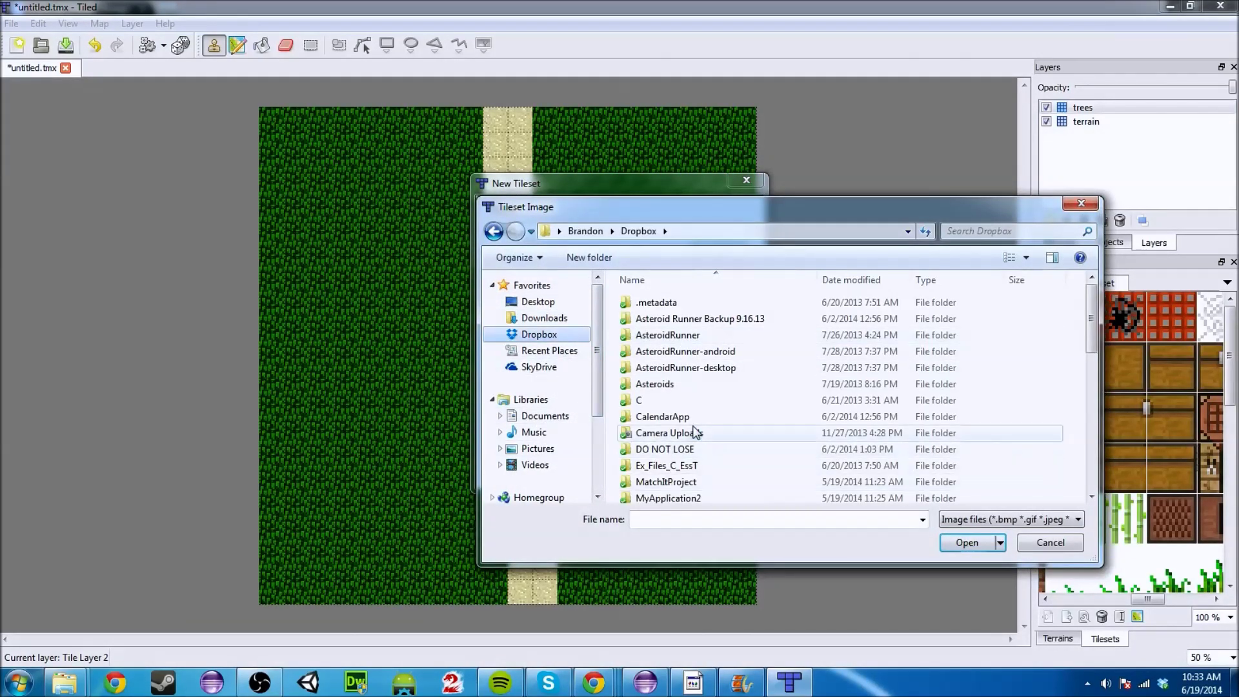
Pick SurvivalGame-android/assets/terrain/trees.png and create the trees tileset with 64 px tiles.
scroll(695, 431, "down", 3)
scroll(697, 354, "down", 3)
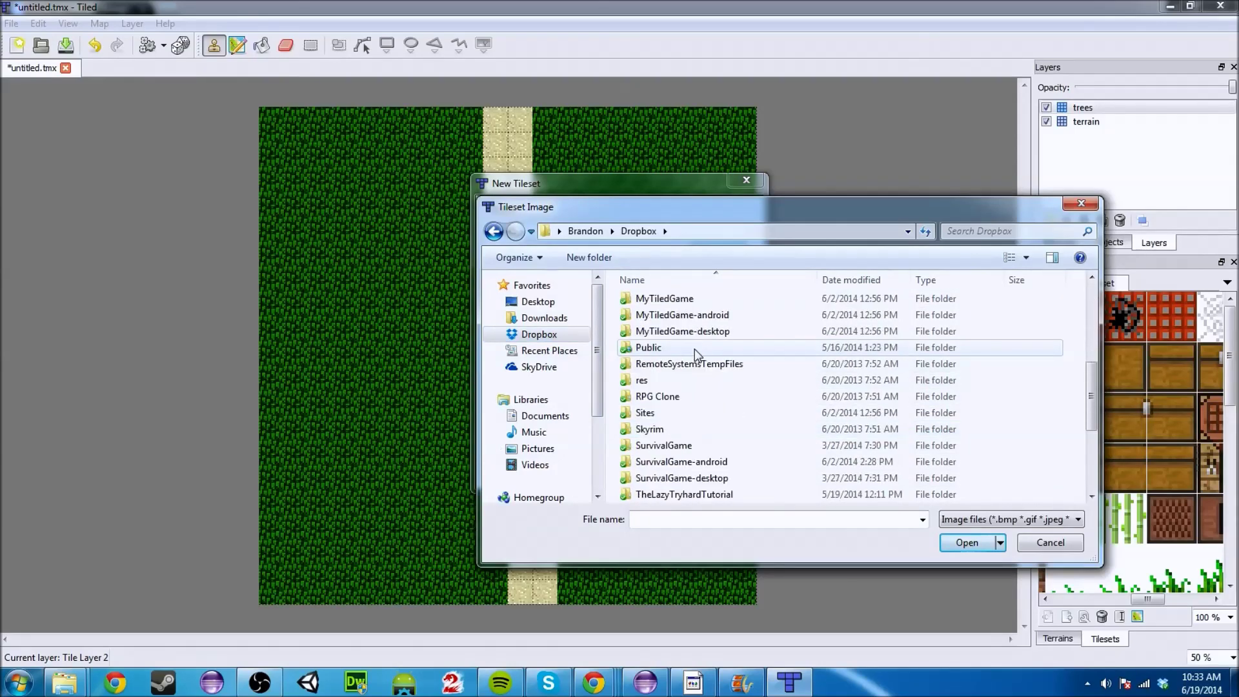
double_click(684, 461)
double_click(664, 320)
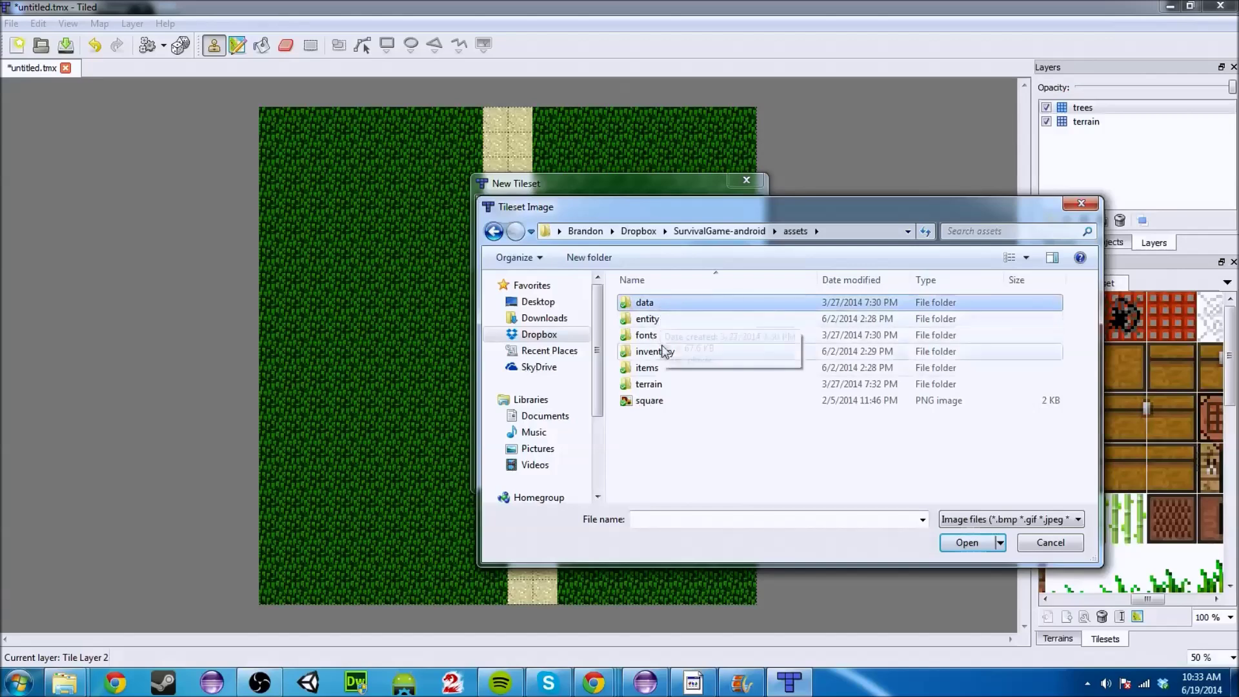
double_click(652, 385)
left_click(888, 348)
scroll(897, 352, "down", 3)
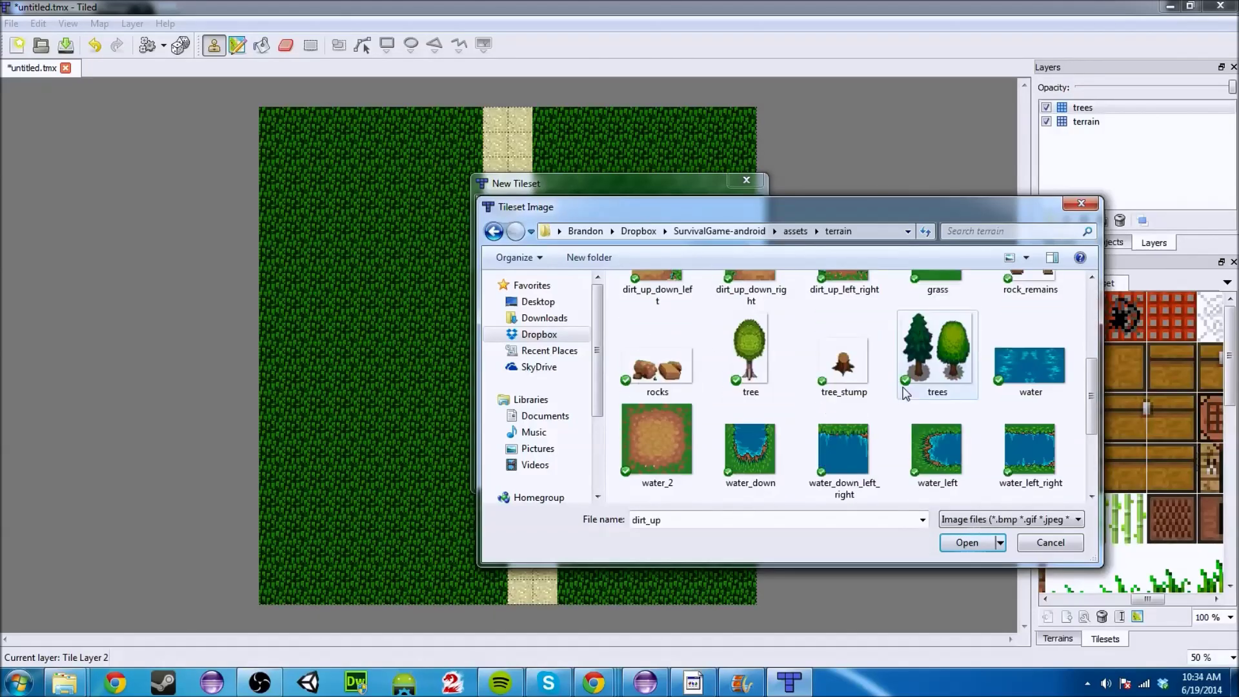
double_click(928, 354)
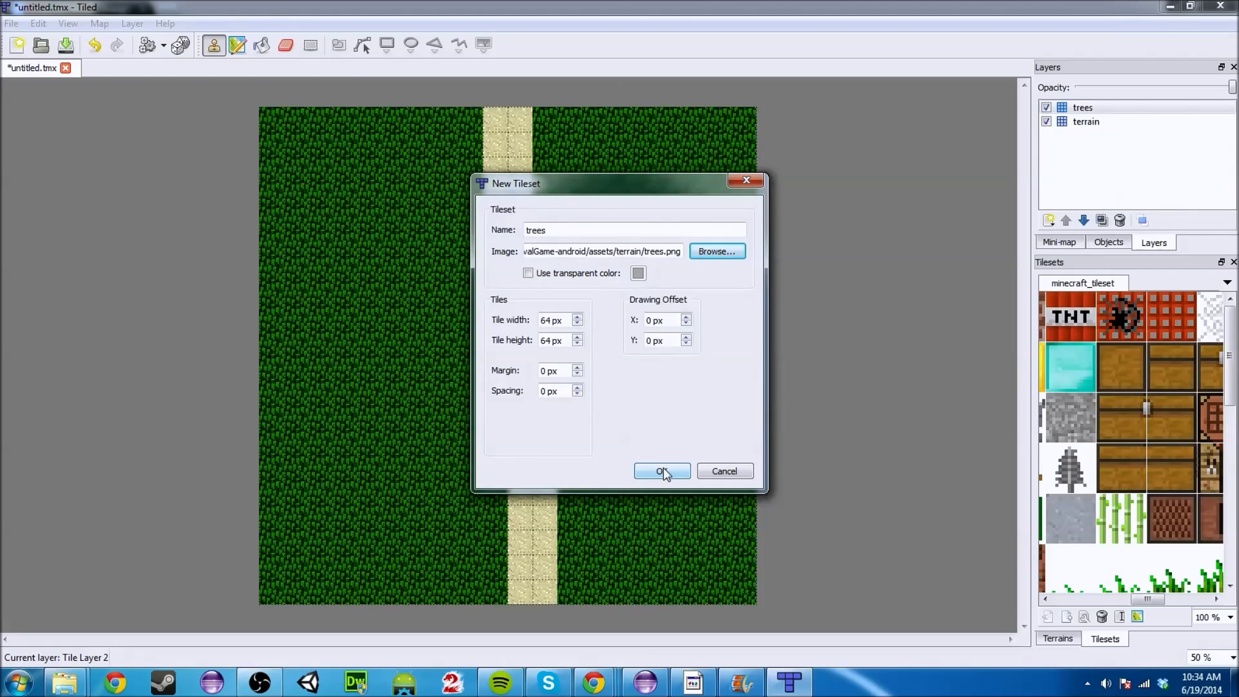
left_click(662, 471)
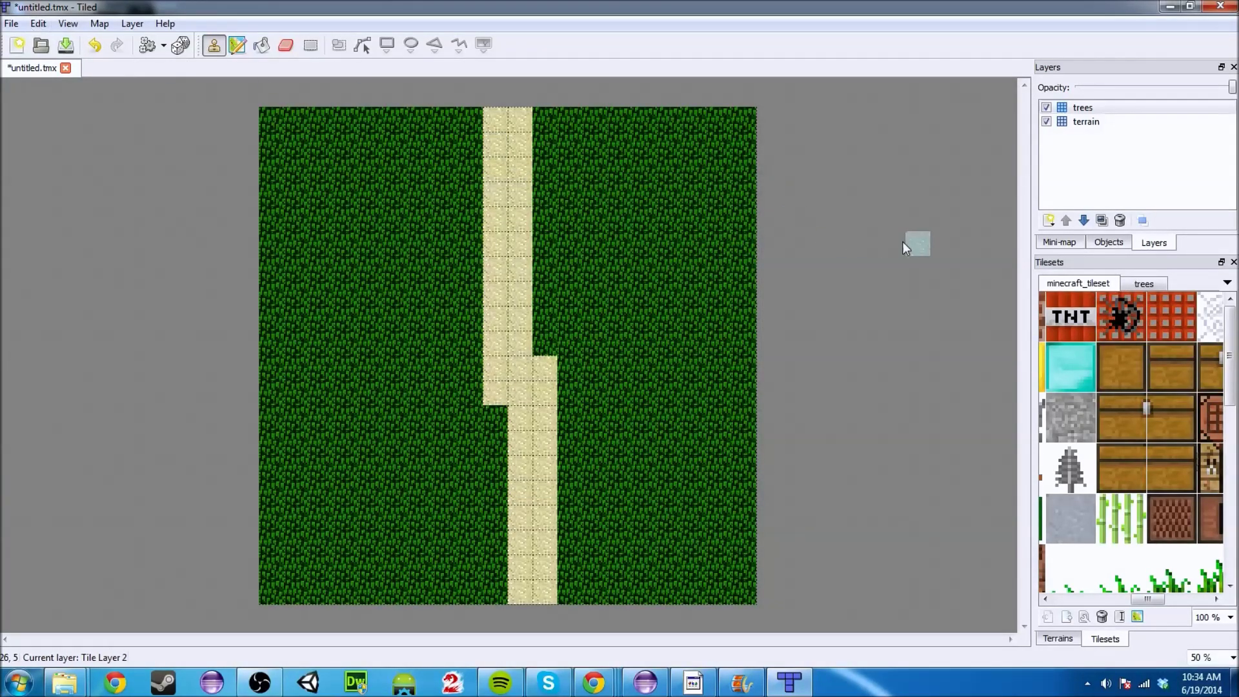
Compare the trees and minecraft_tileset tabs, then remove the trees tileset from the map.
left_click(1152, 285)
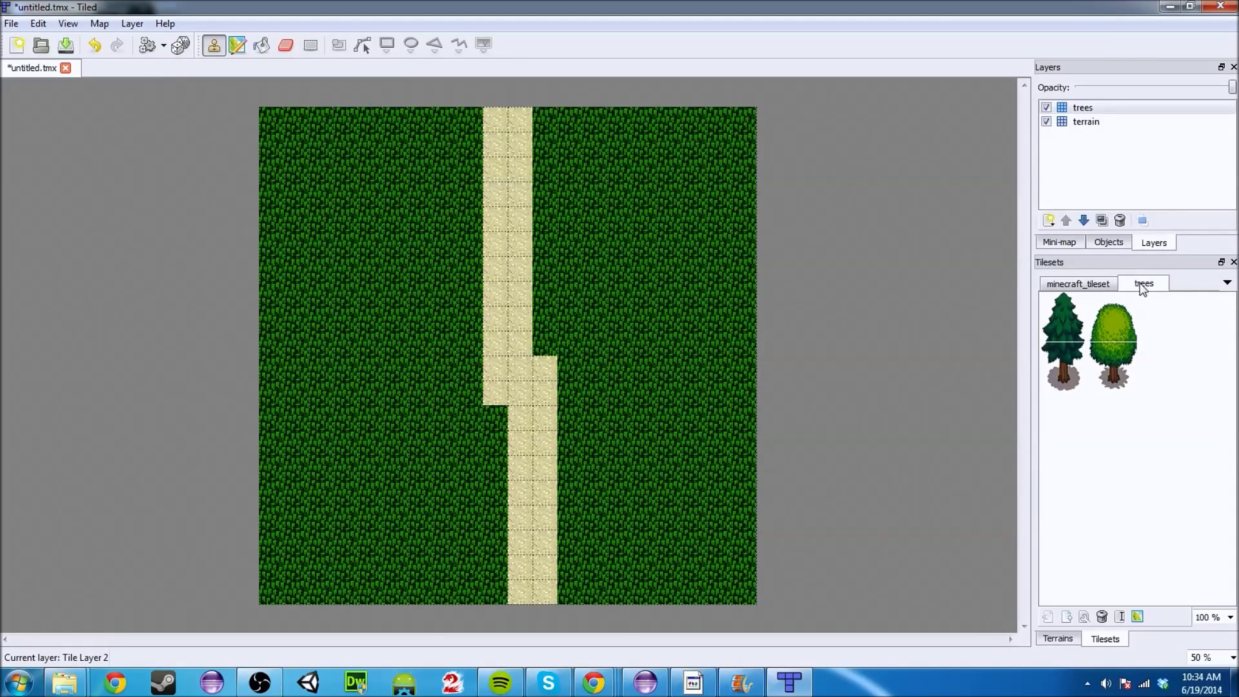
left_click(1098, 285)
left_click(1139, 284)
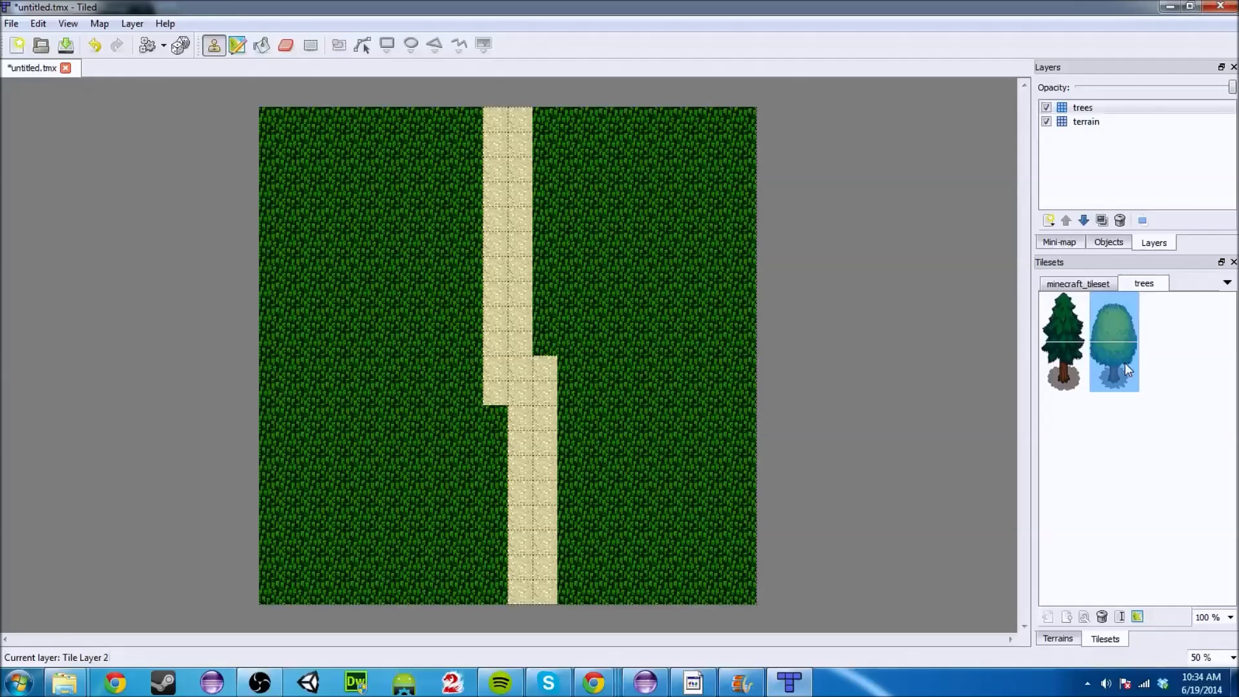
left_click(1102, 284)
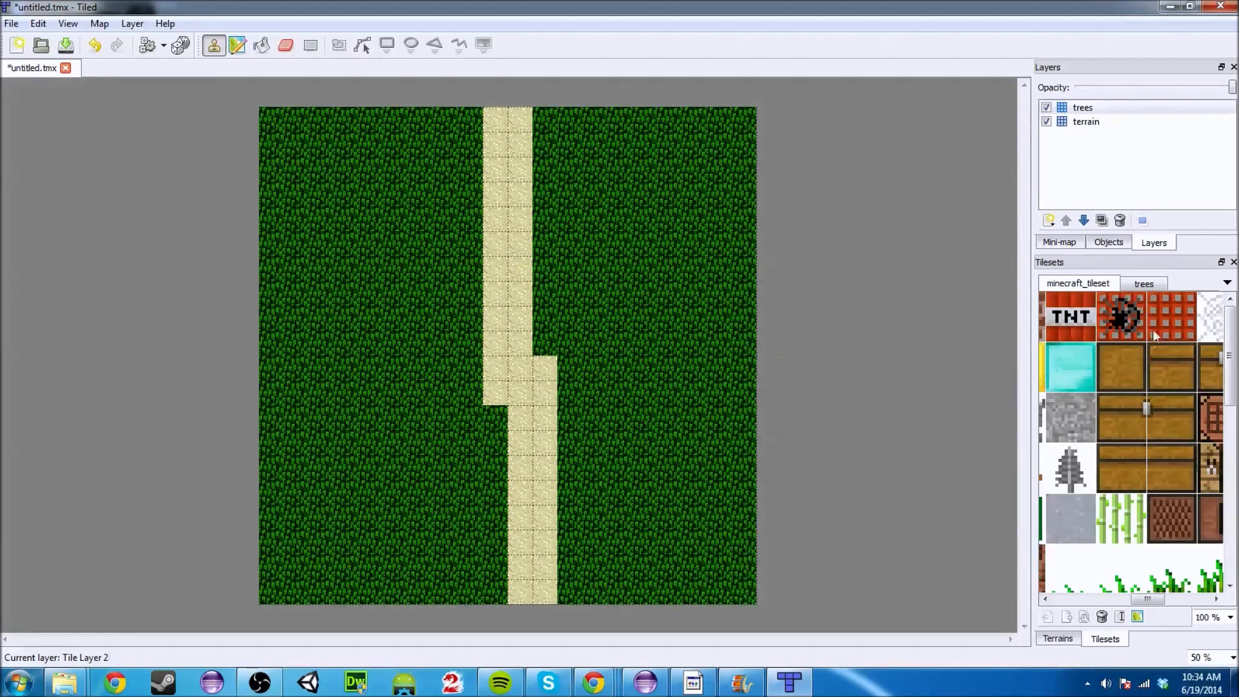
left_click(1149, 283)
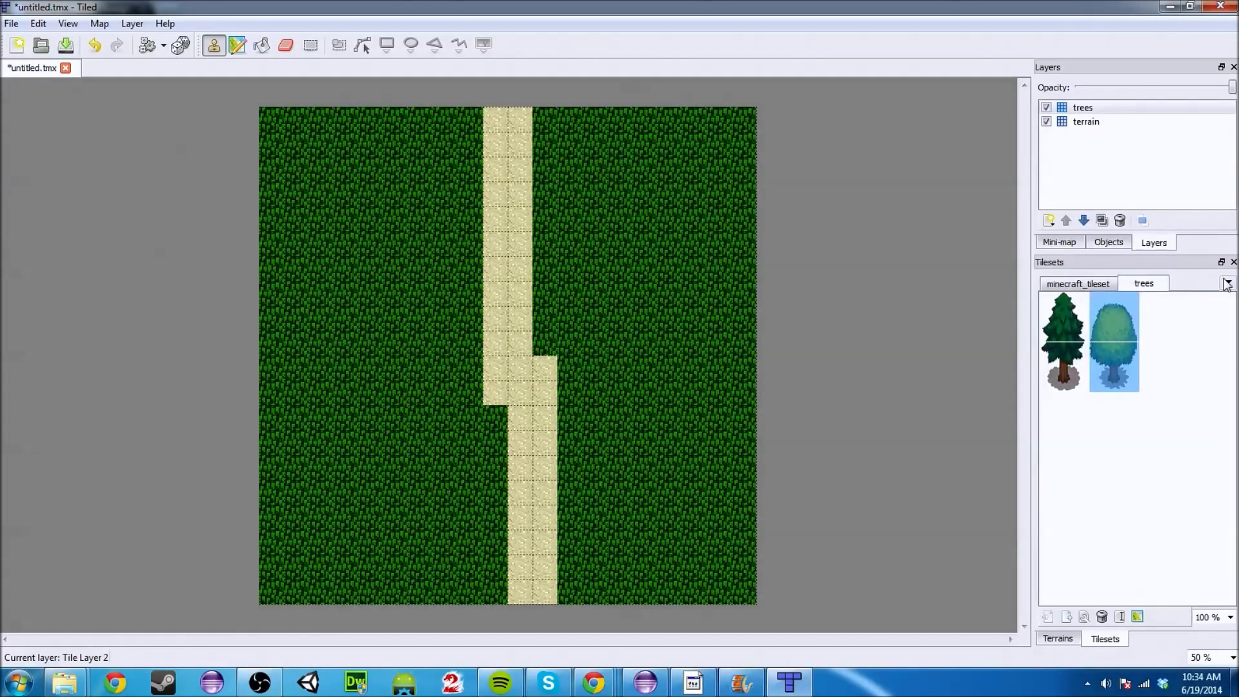
left_click(1227, 283)
left_click(1152, 285)
left_click(1102, 617)
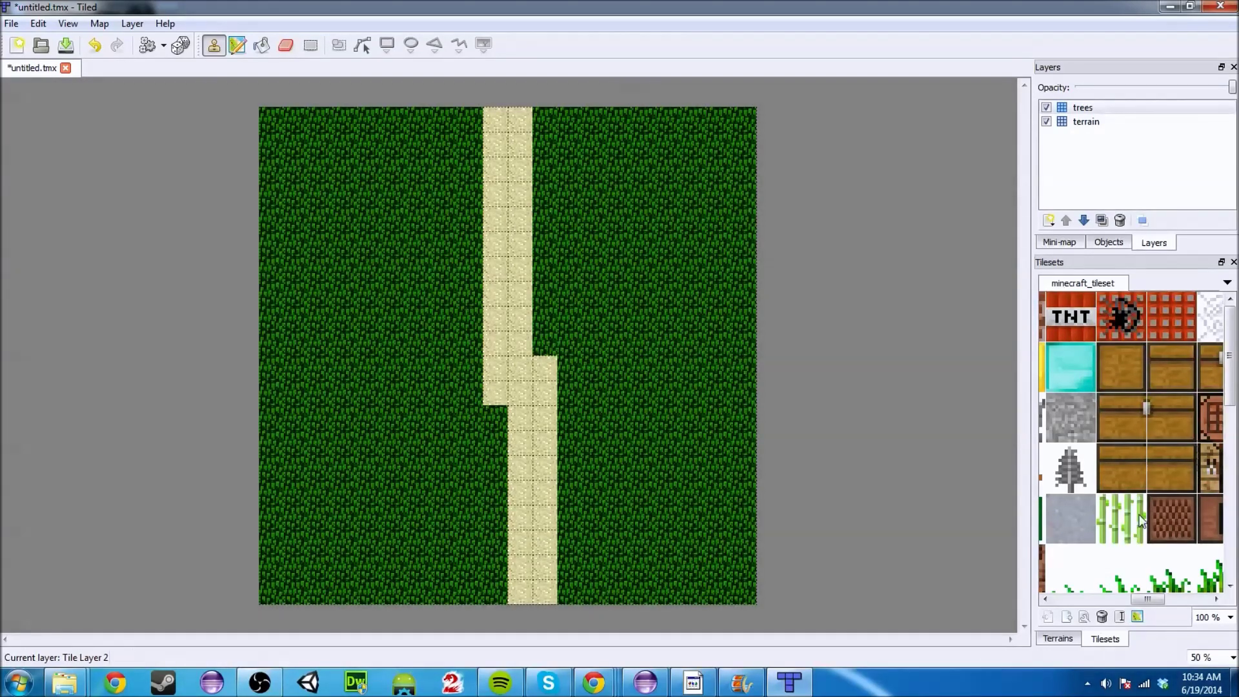
Select minecraft_tileset's grey pine tree tile and make the trees layer current.
left_click(1127, 599)
left_click_drag(1127, 605, 1136, 592)
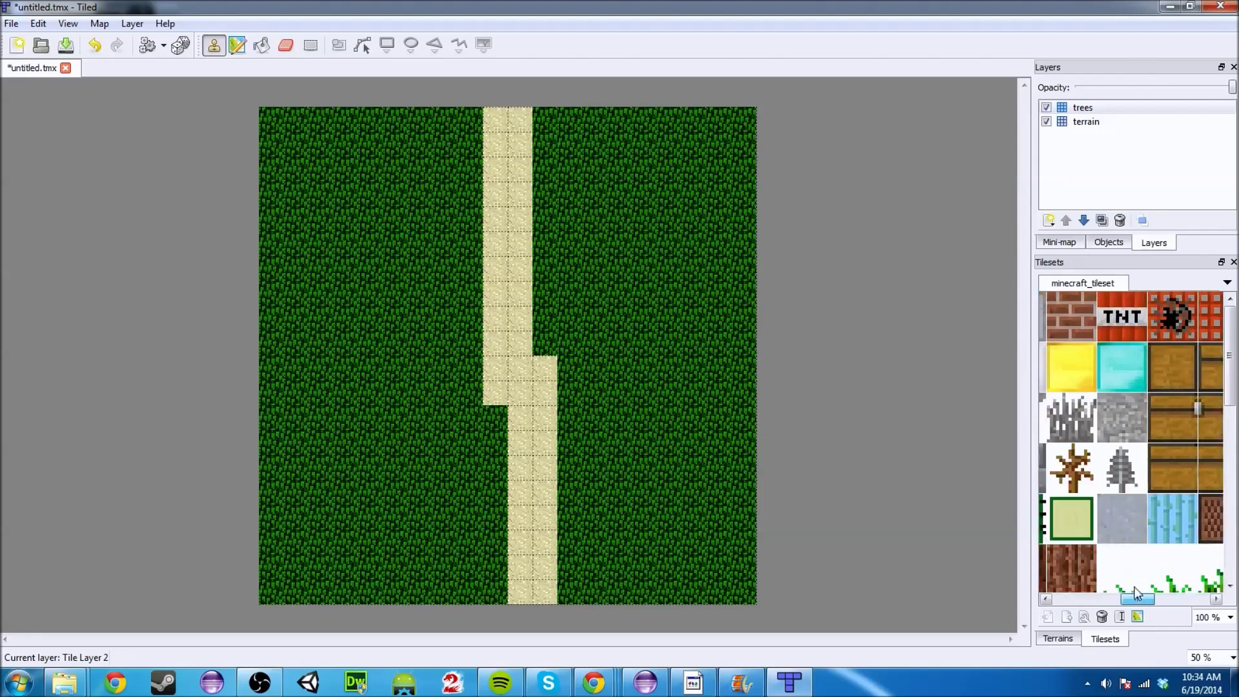
left_click(1126, 471)
left_click(1091, 106)
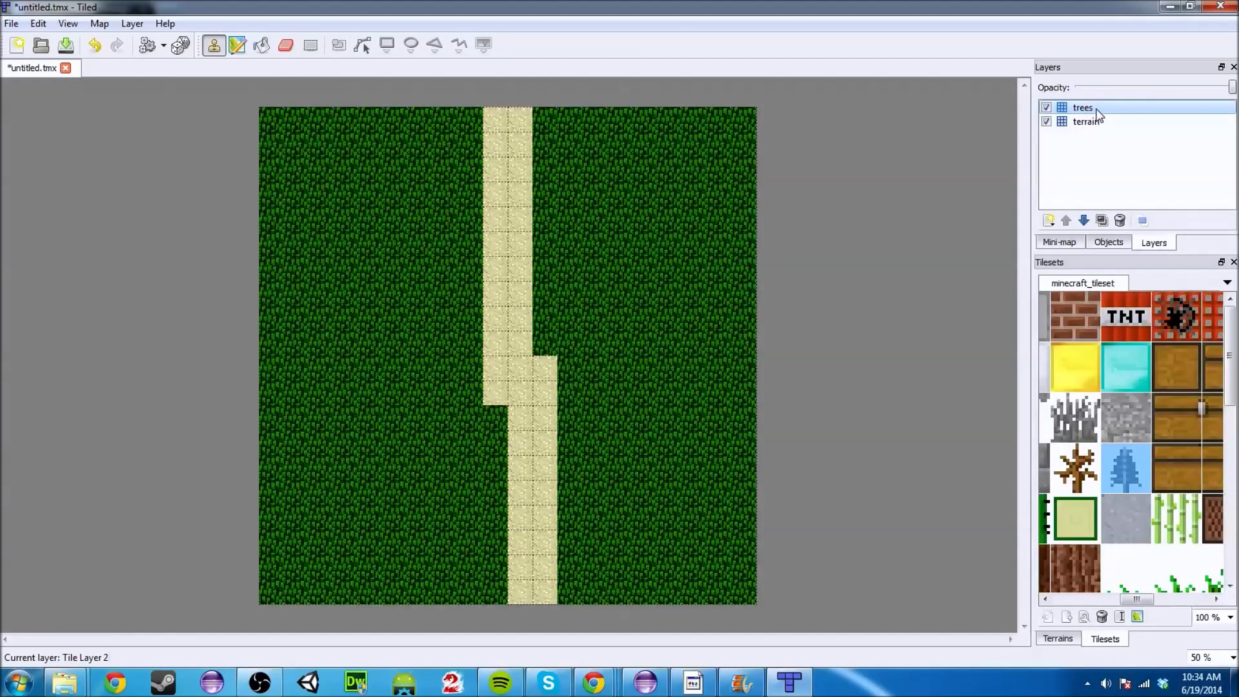
Stamp eight grey pine trees across the grass on both sides of the sand path.
left_click(618, 268)
left_click(643, 368)
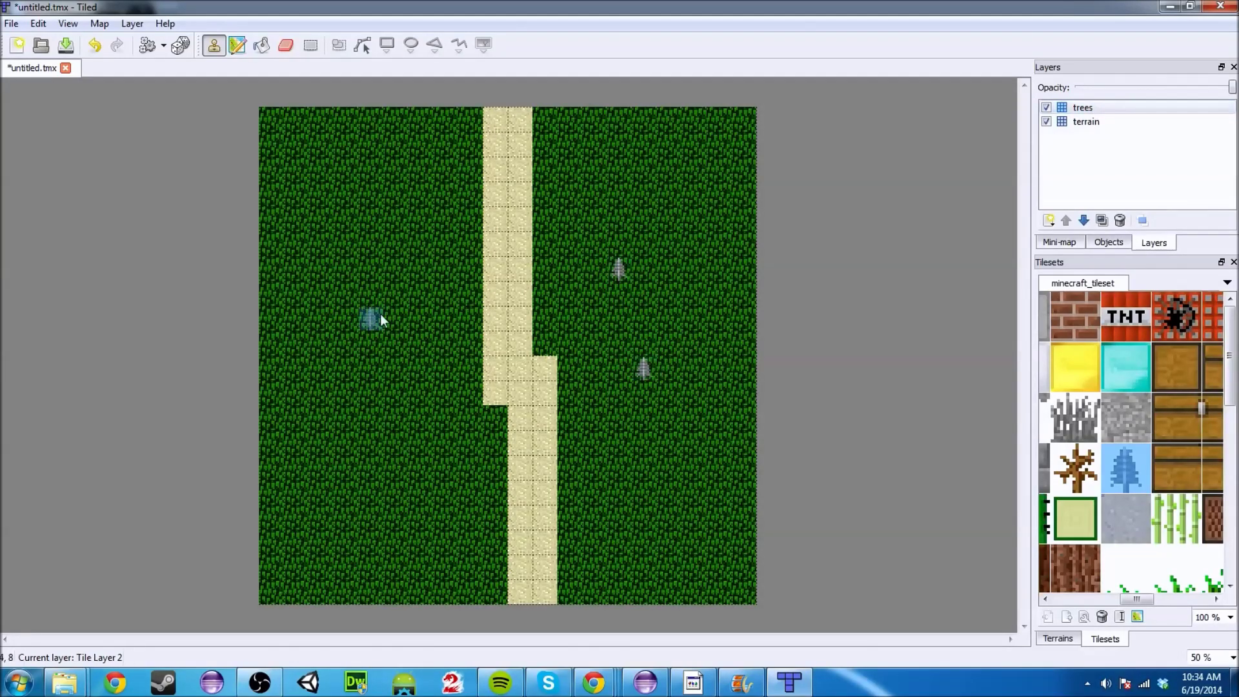
left_click(370, 420)
left_click(395, 245)
left_click(445, 444)
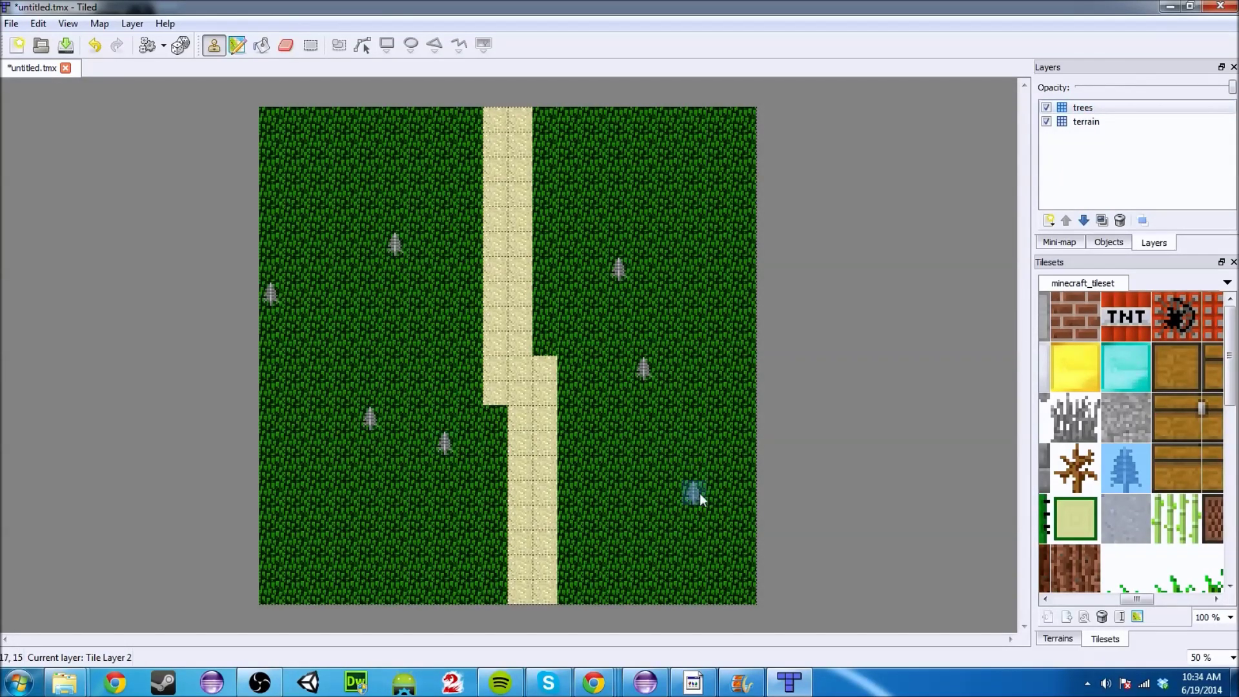
left_click(693, 517)
left_click(568, 144)
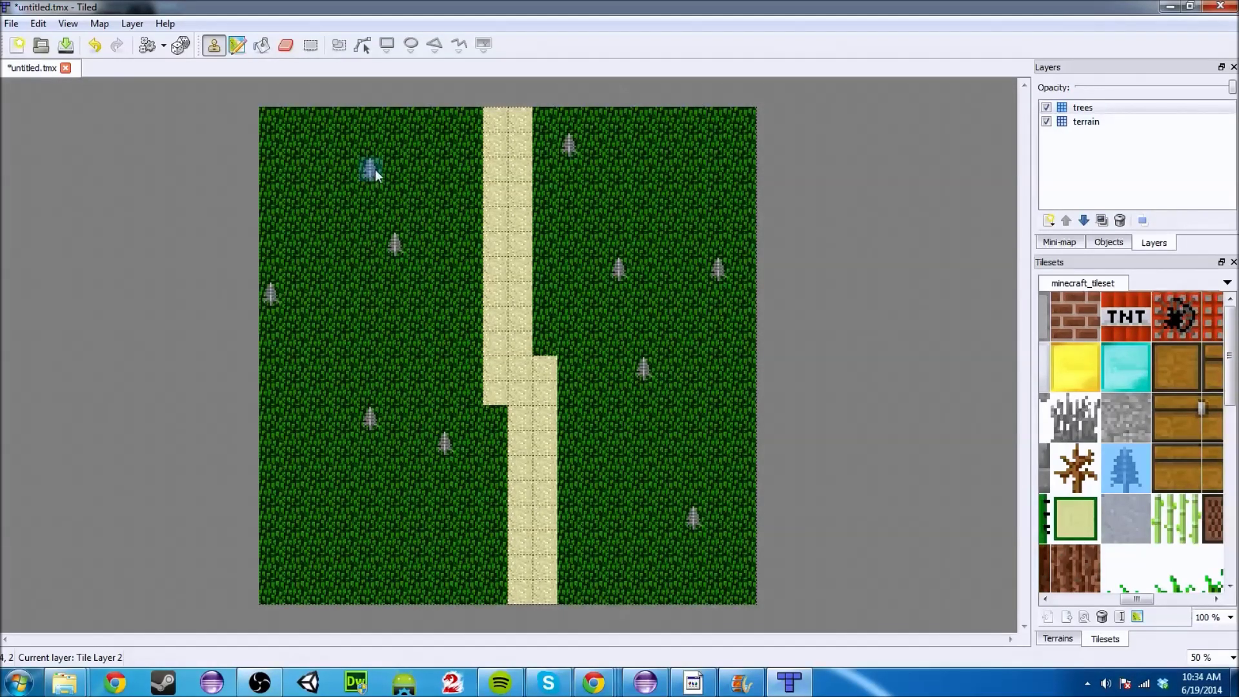
left_click(315, 269)
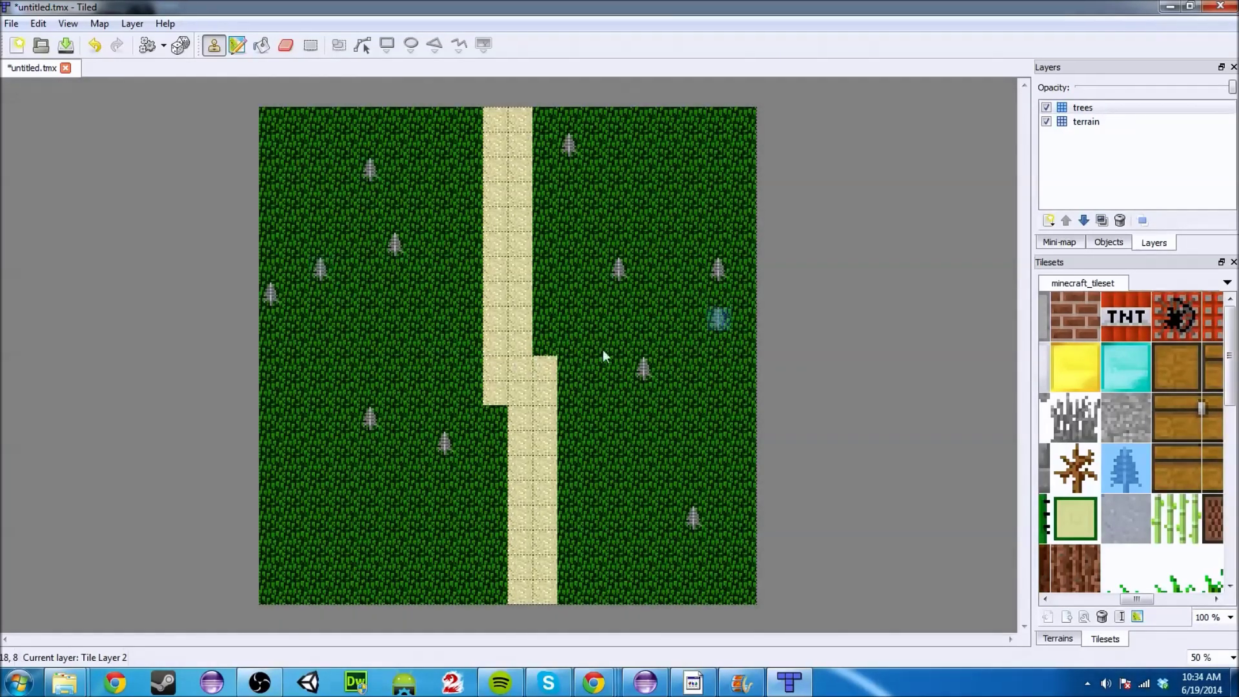
Stamp two trees on the terrain layer, then undo them.
left_click(1097, 123)
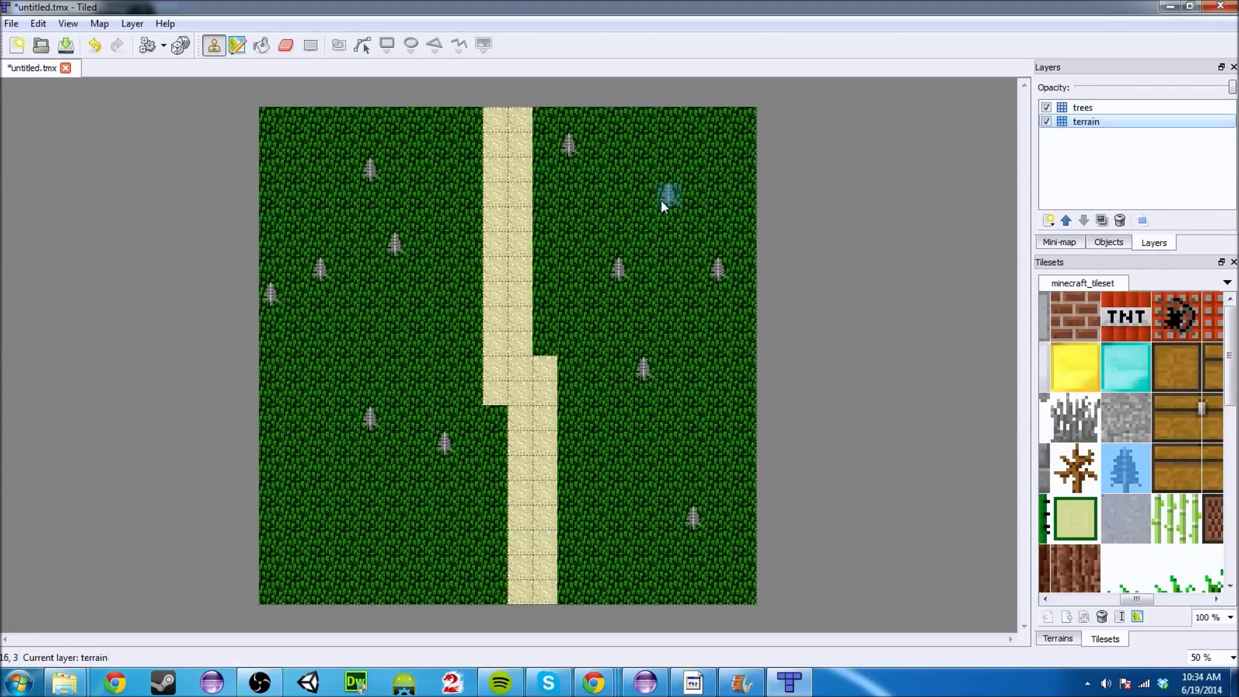
left_click(666, 171)
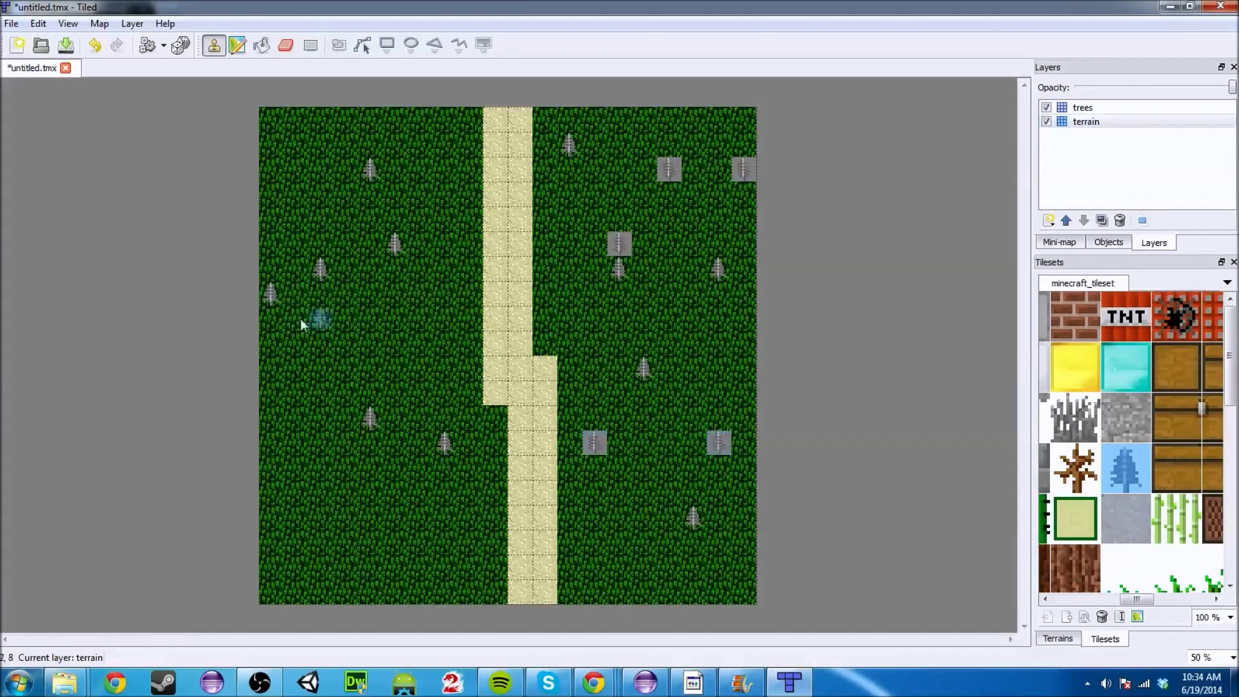
left_click(348, 366)
key("ctrl+z")
key("ctrl+z")
key("ctrl+z")
key("ctrl+z")
key("ctrl+z")
key("ctrl+z")
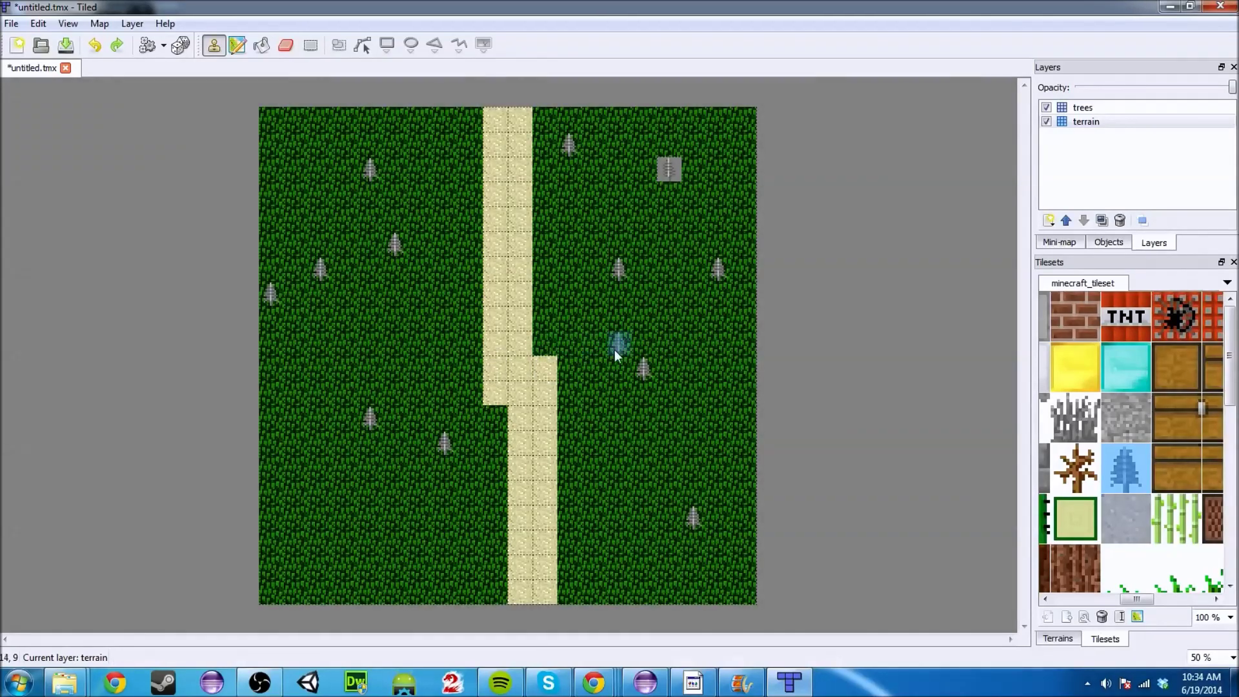
Reorder the layers so terrain sits beneath the trees layer.
left_click(1091, 106)
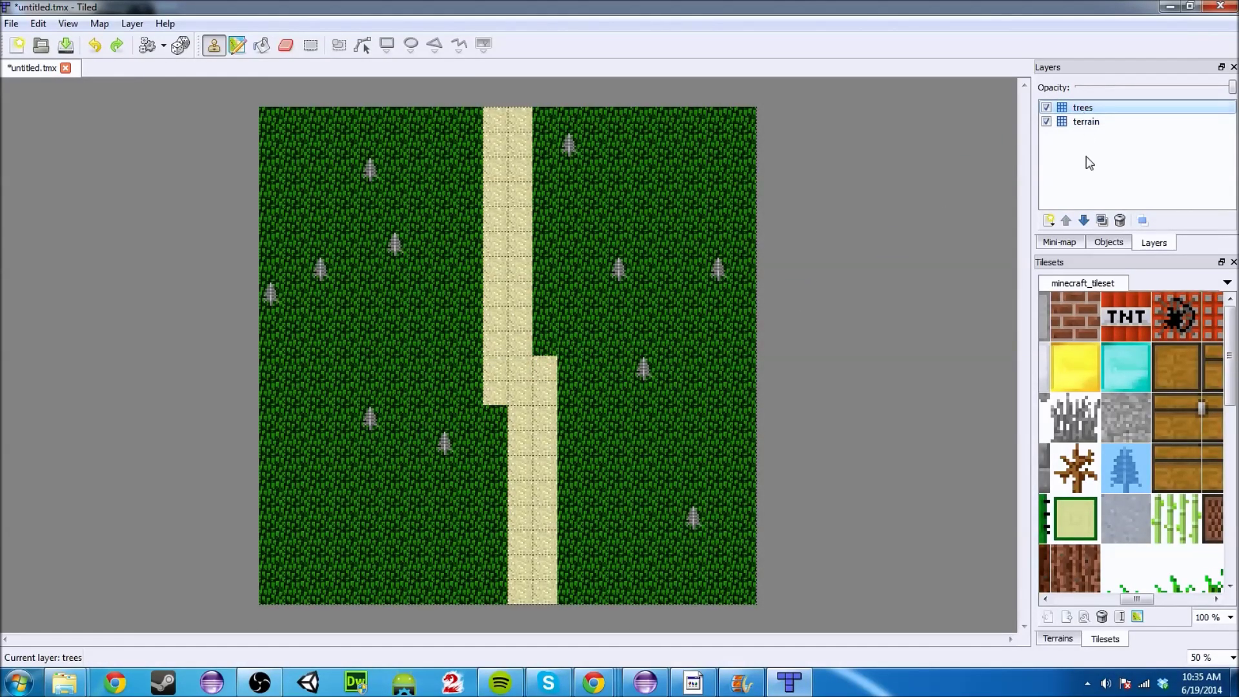
left_click(1083, 221)
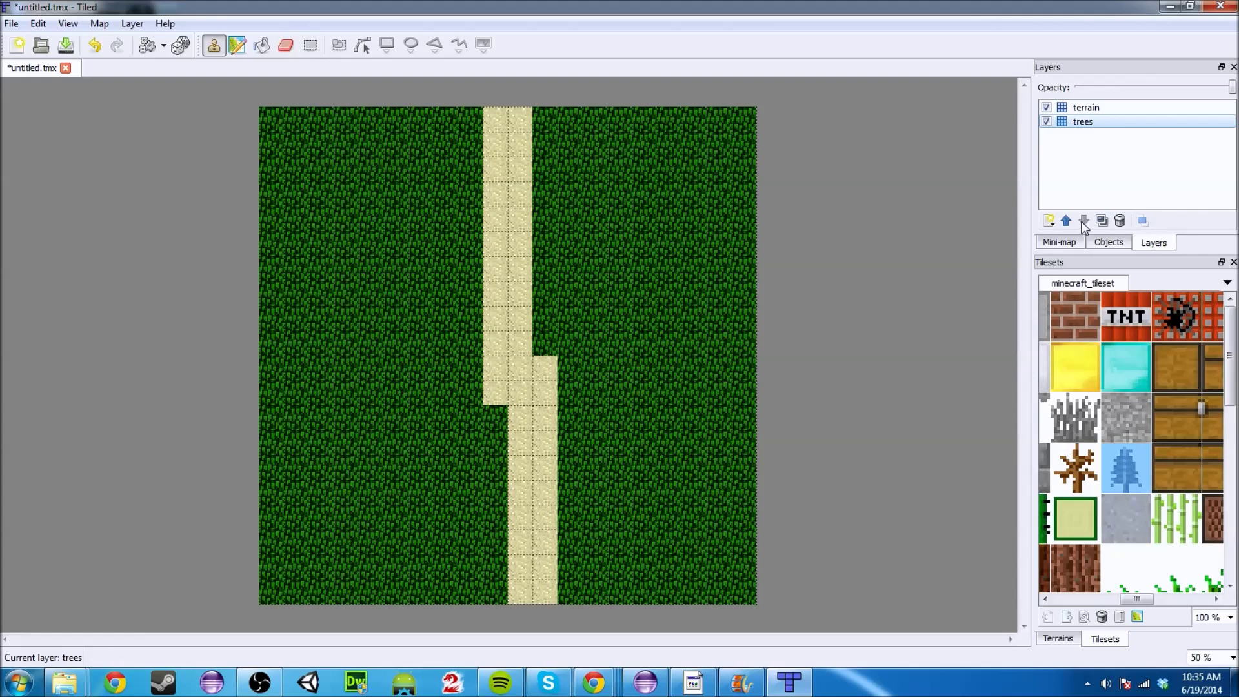
left_click(1081, 109)
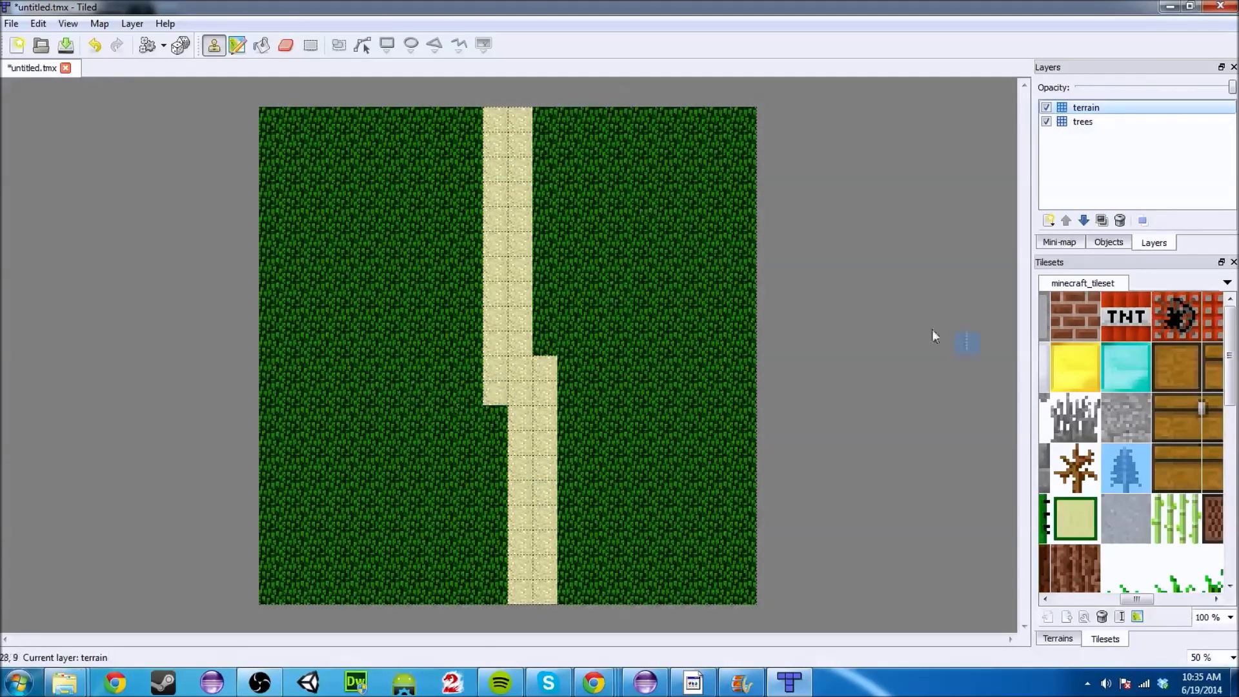
left_click(1083, 221)
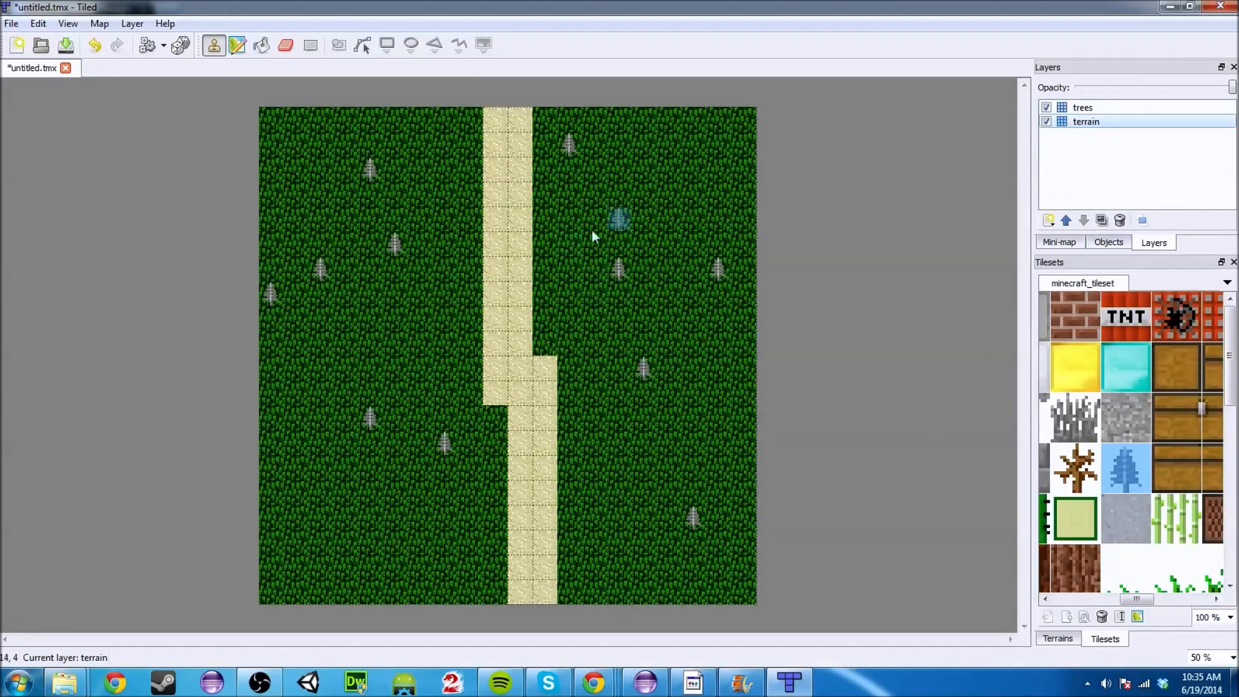
Stamp three more trees, then undo the ones that landed on the terrain layer.
left_click(694, 169)
left_click(371, 344)
left_click(370, 541)
key("ctrl+z")
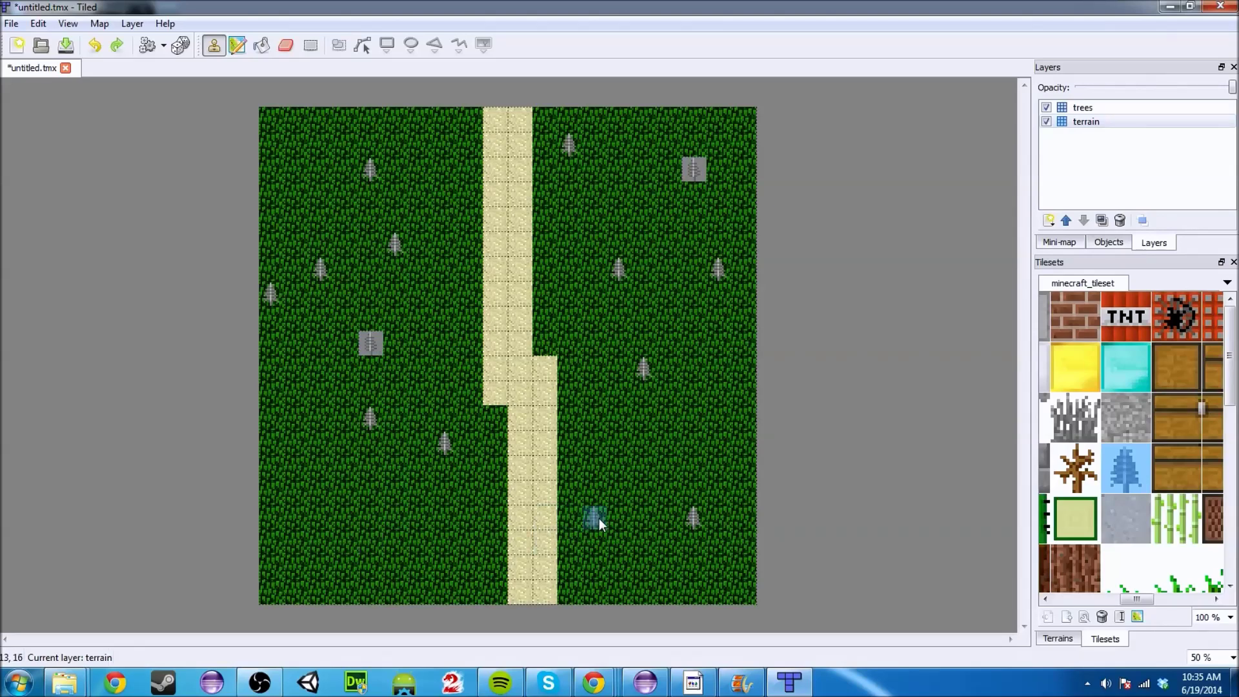
key("ctrl+z")
key("ctrl+z")
On the trees layer, place four more pine trees around the grass beside the path.
left_click(1083, 108)
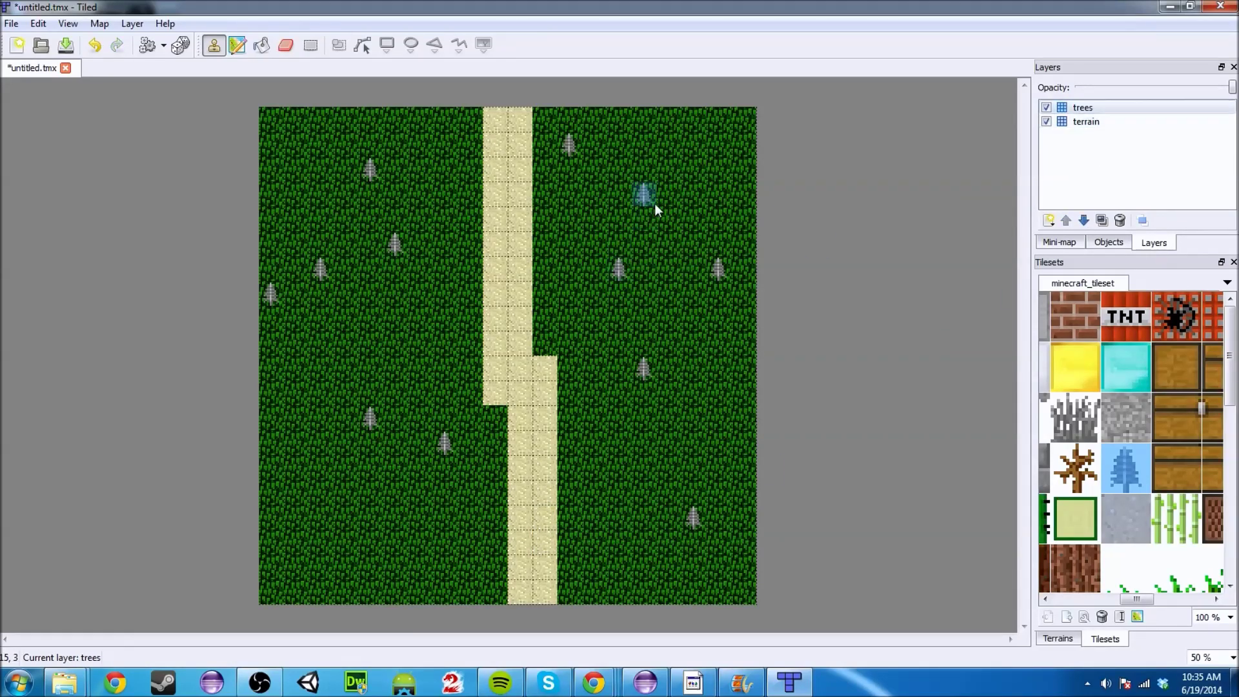
left_click(655, 204)
left_click(404, 352)
left_click(329, 551)
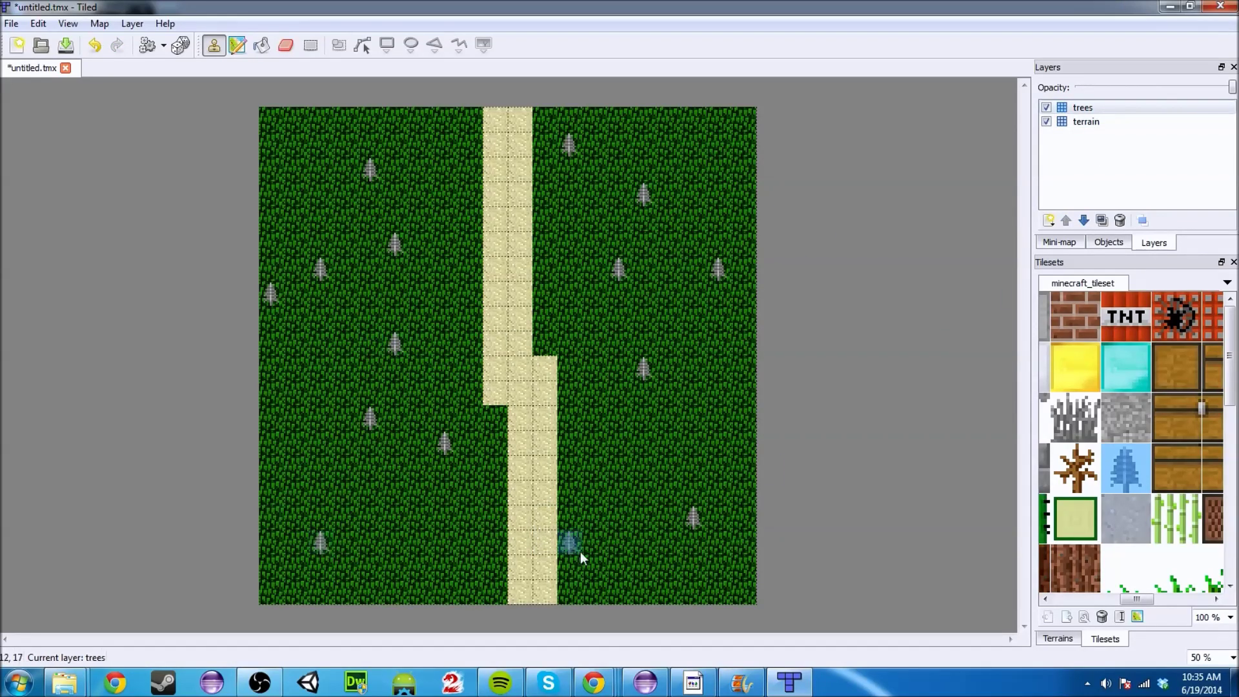
left_click(681, 435)
Use File > Save As to save the map as map.tmx in Tutorial_Updated/android/assets/data.
left_click(15, 26)
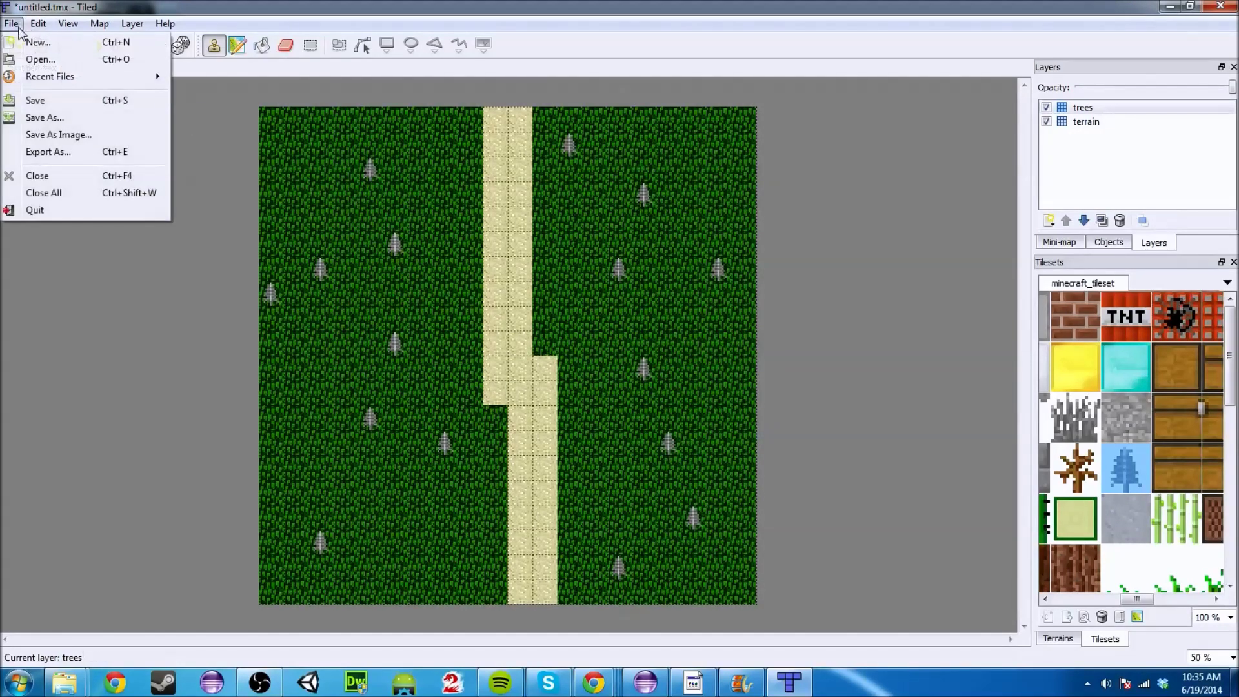
left_click(45, 117)
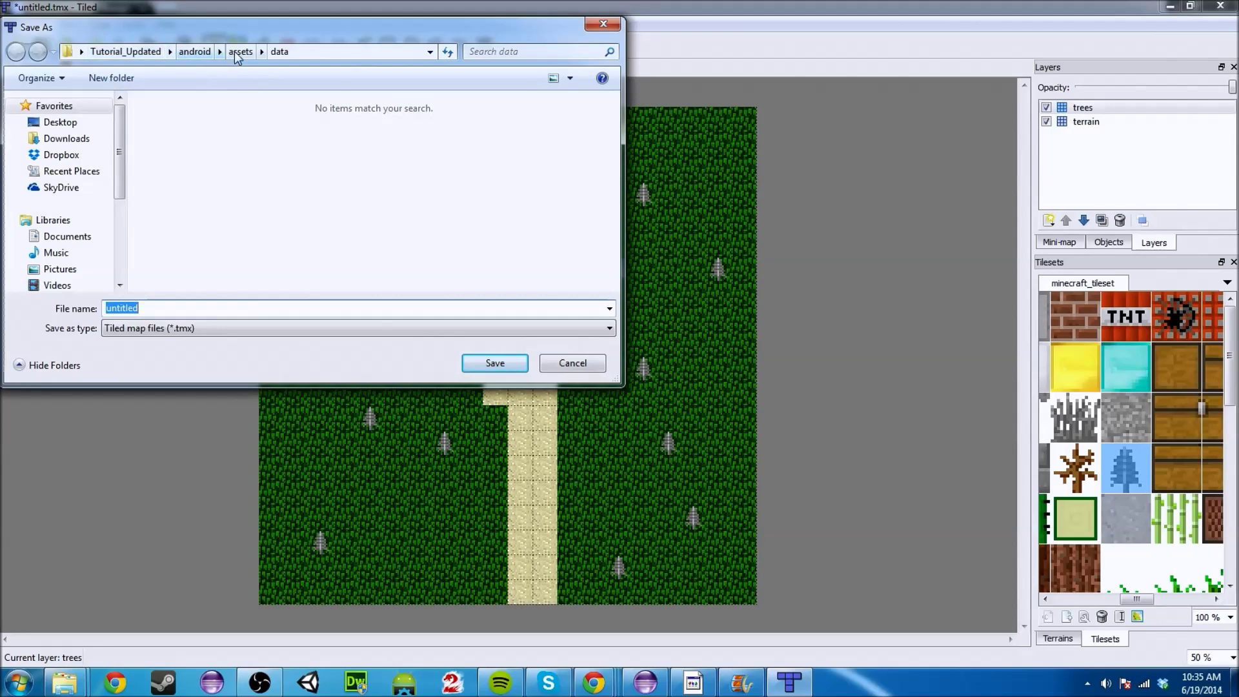
type("map")
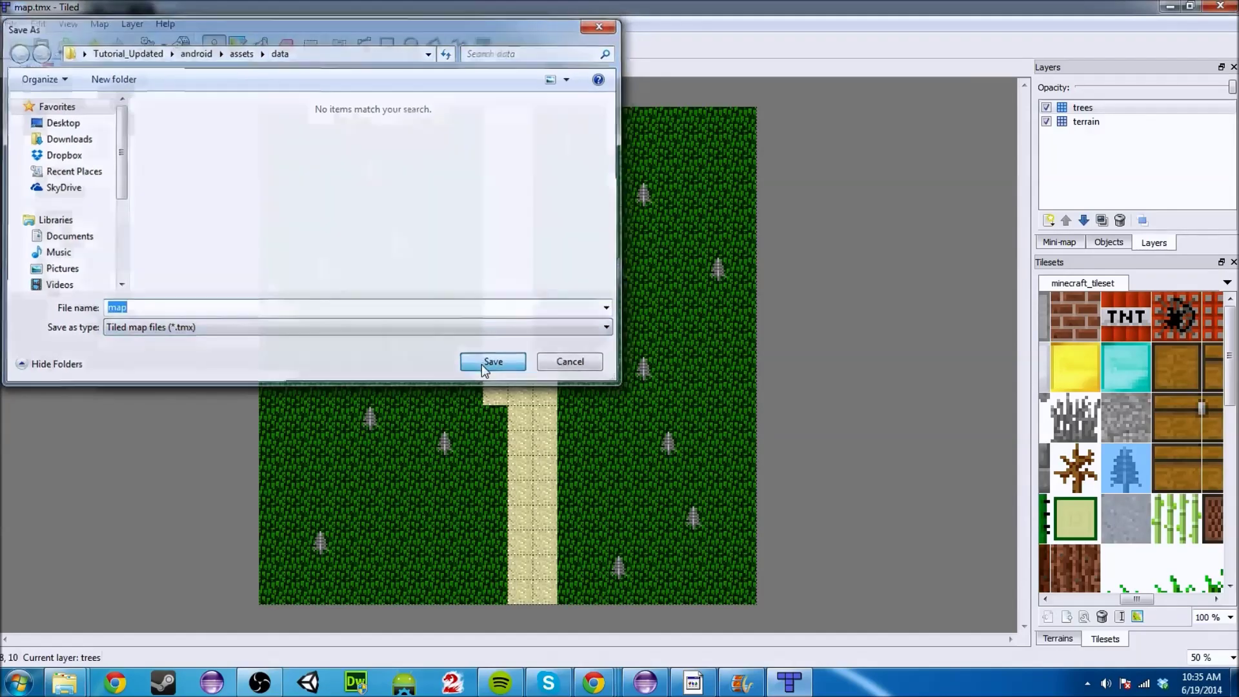
left_click(481, 364)
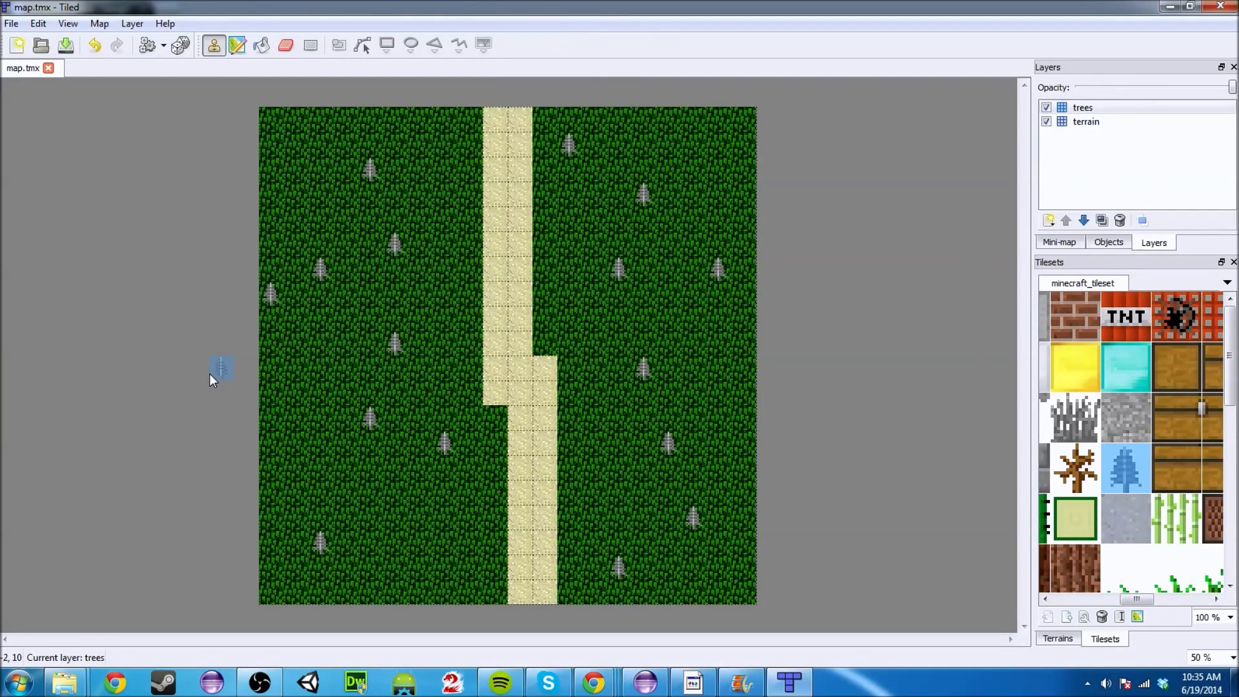
In Eclipse, add a 'TiledMap map;' field below the Music field in PlayScreen.java.
left_click(646, 684)
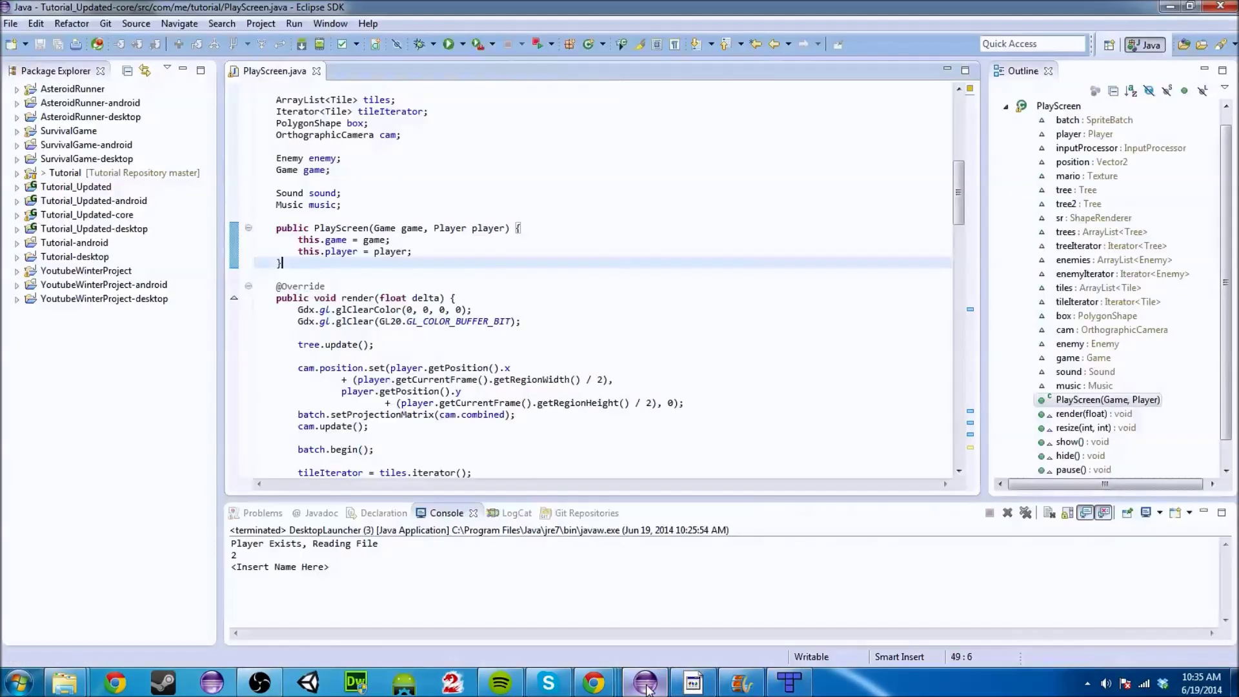
left_click(497, 239)
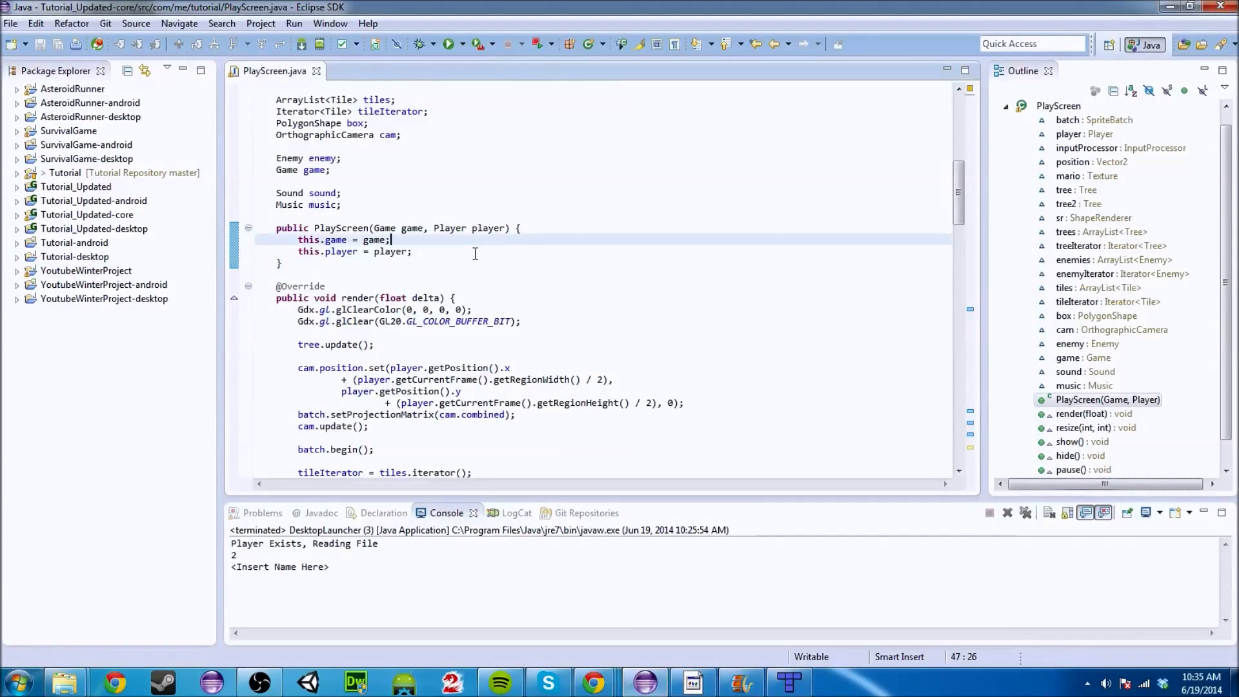
left_click(375, 206)
key("Return")
scroll(377, 205, "up", 6)
scroll(380, 204, "down", 2)
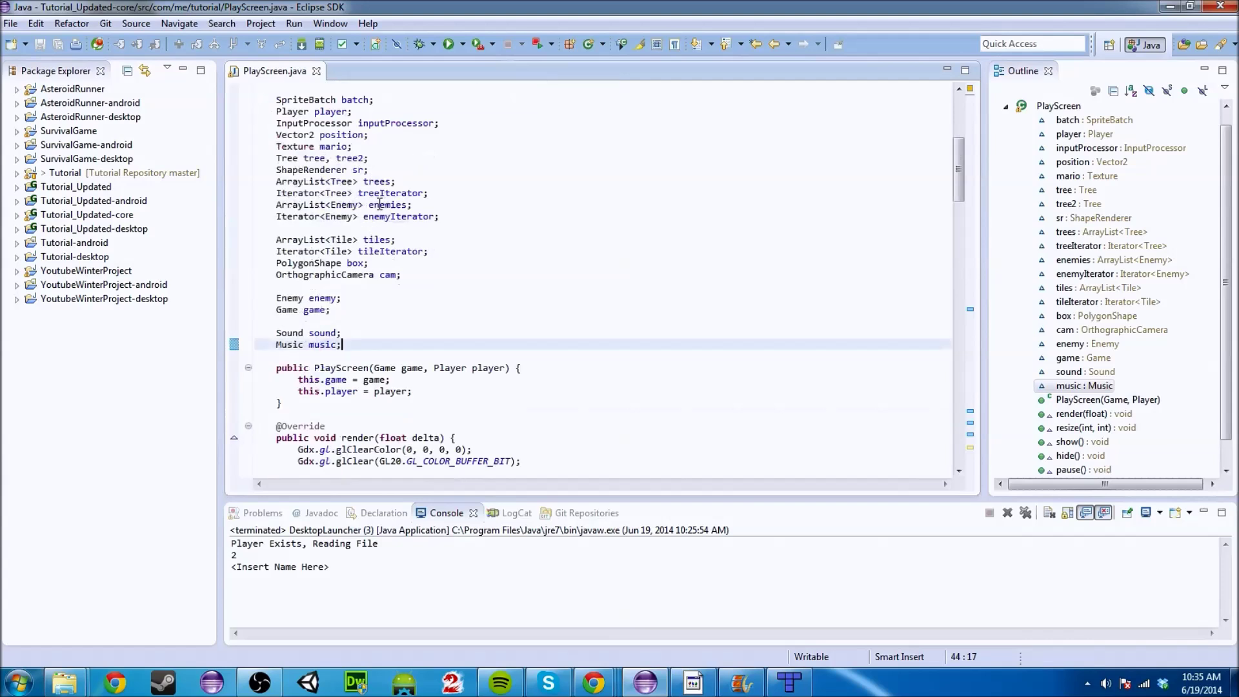
key("Return")
type("Ti")
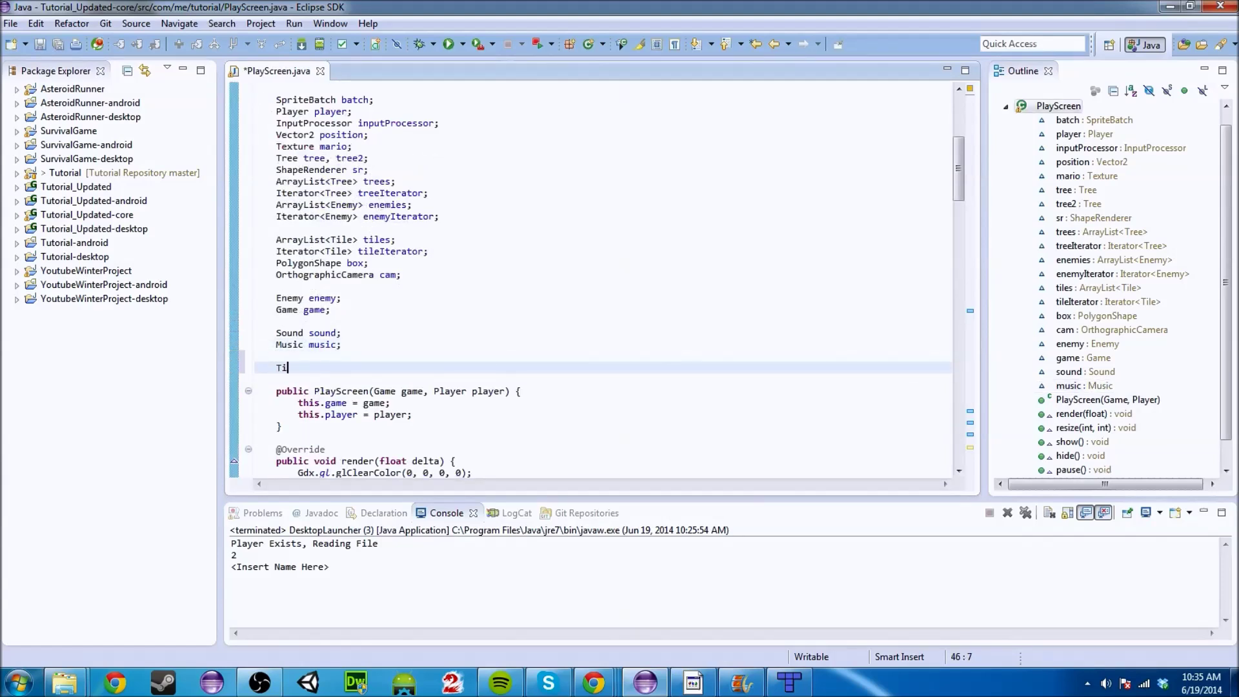
type("ledM")
type("map;")
Add an 'OrthogonalTiledMapRenderer renderer;' field on the next line using code completion.
key("Return")
type("Tiled")
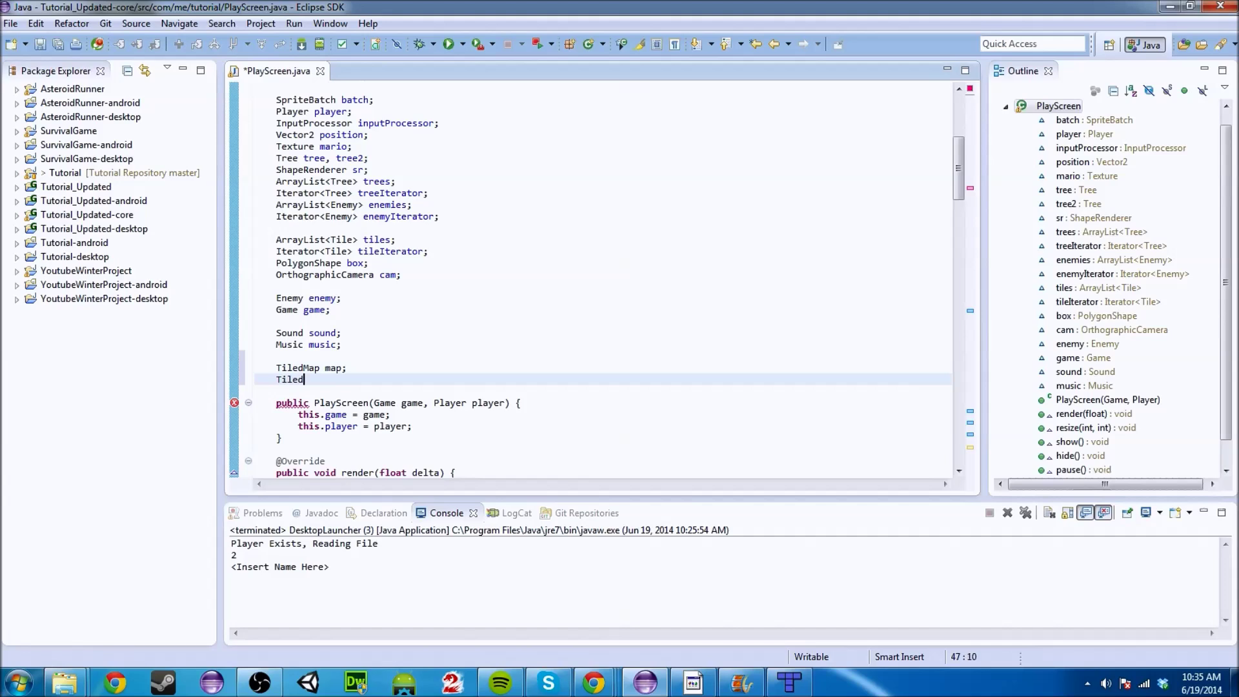
type("M")
key("BackSpace")
key("BackSpace")
key("BackSpace")
key("BackSpace")
key("BackSpace")
key("BackSpace")
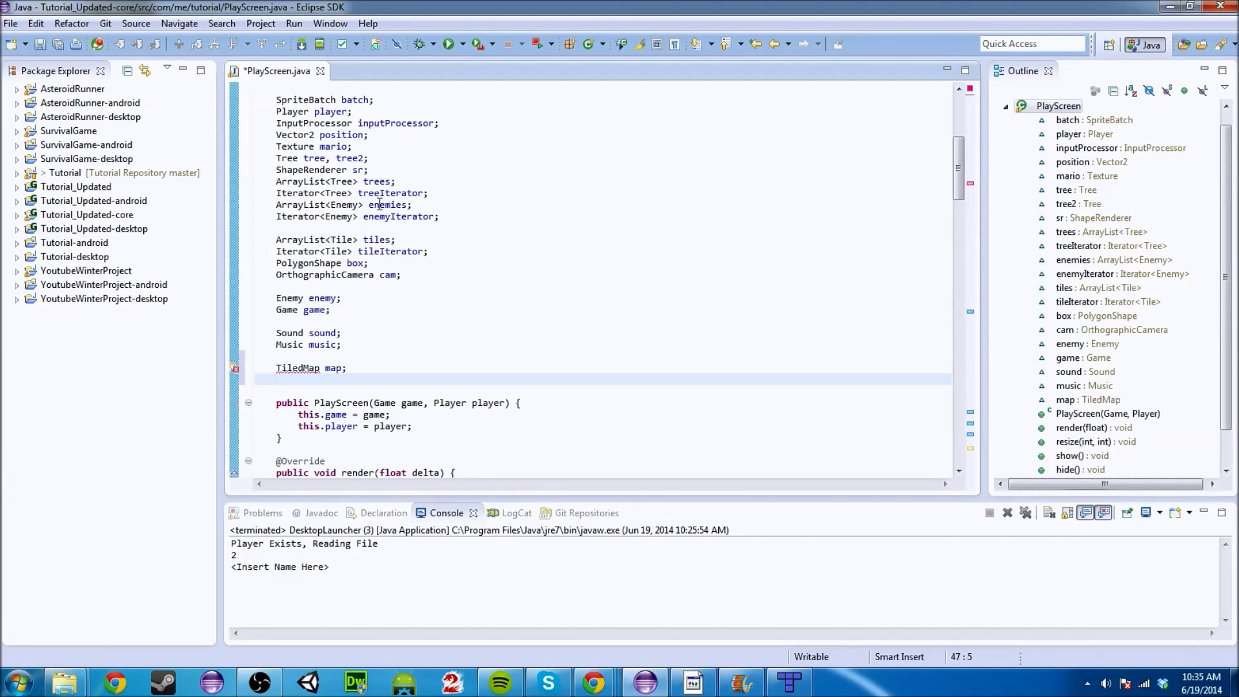
type("Orth")
key("ctrl+space")
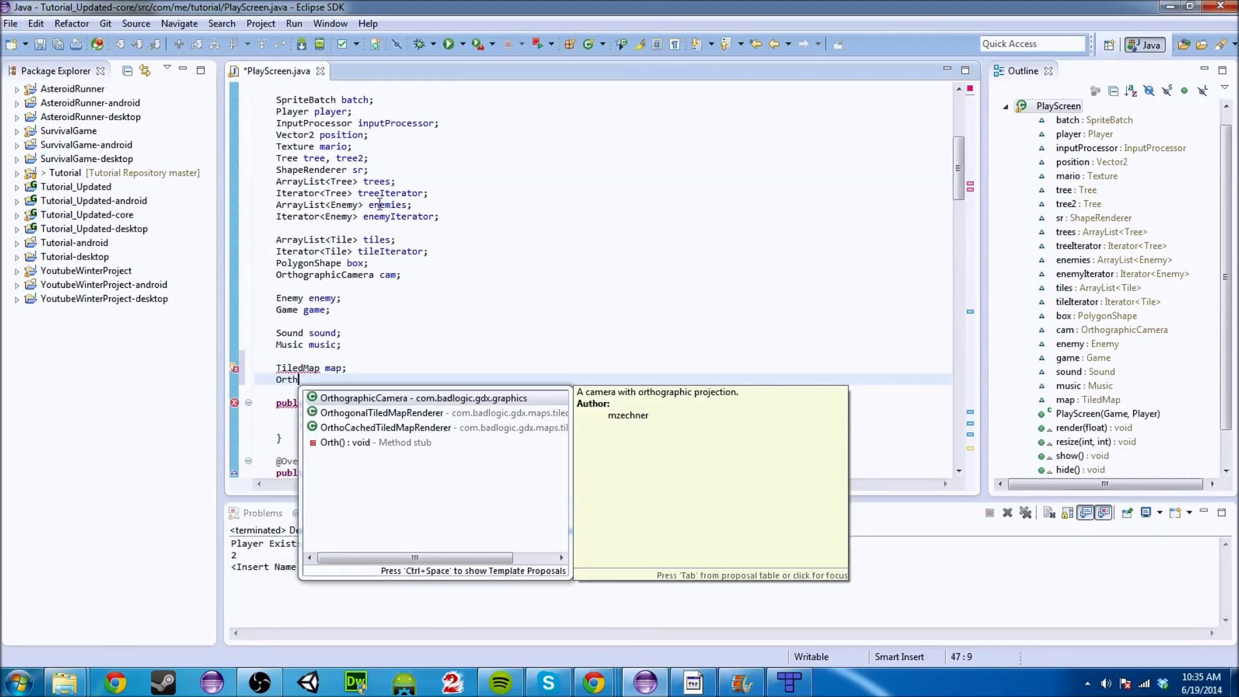
key("Down")
key("Return")
type("rend")
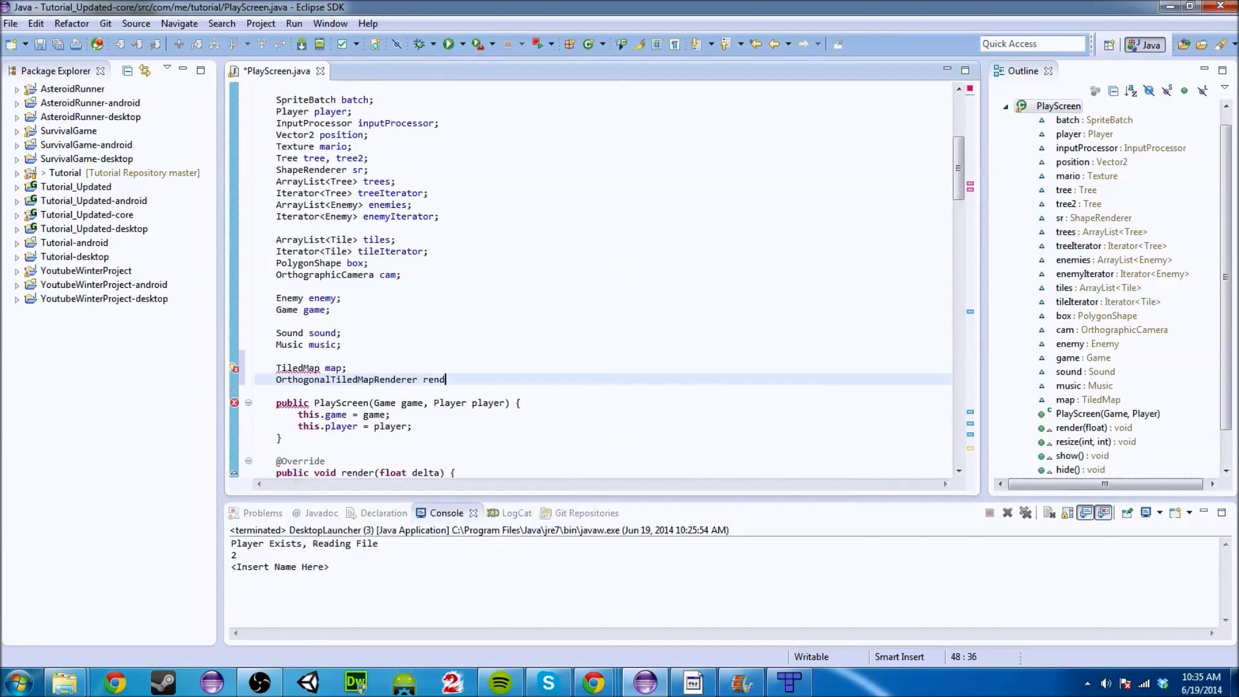
type("erer;")
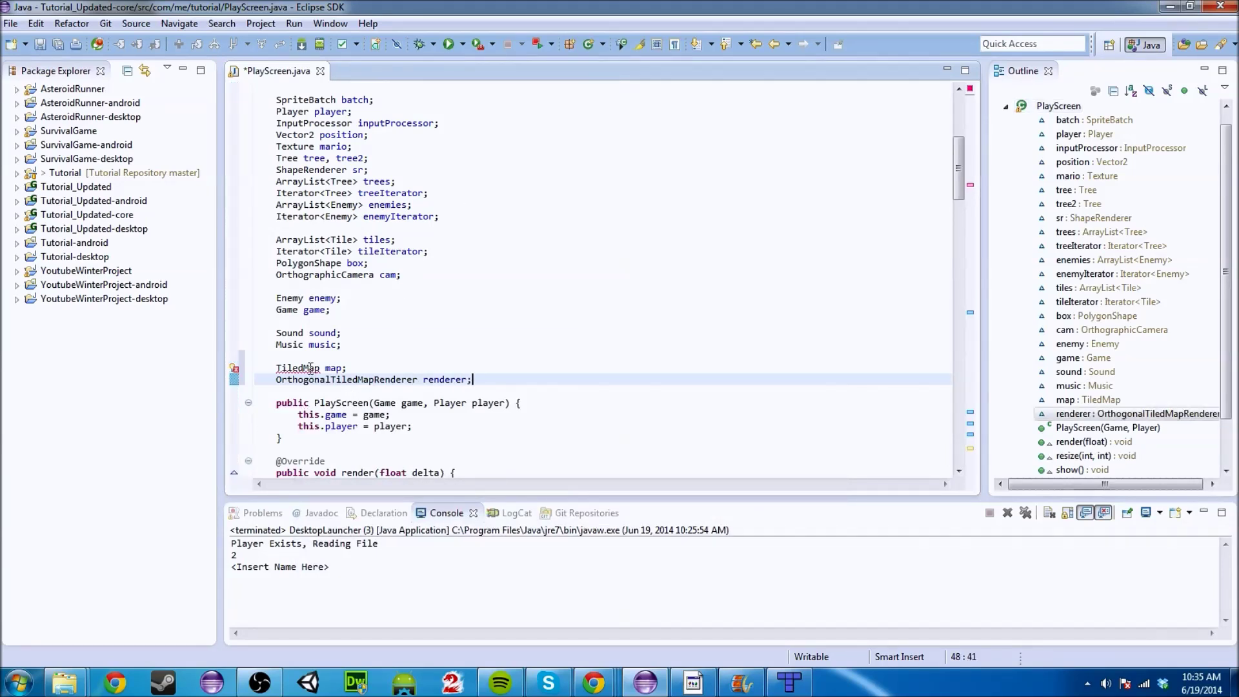
Import TiledMap to clear the error, then save PlayScreen.java.
mouse_move(310, 368)
left_click(343, 421)
left_click(350, 367)
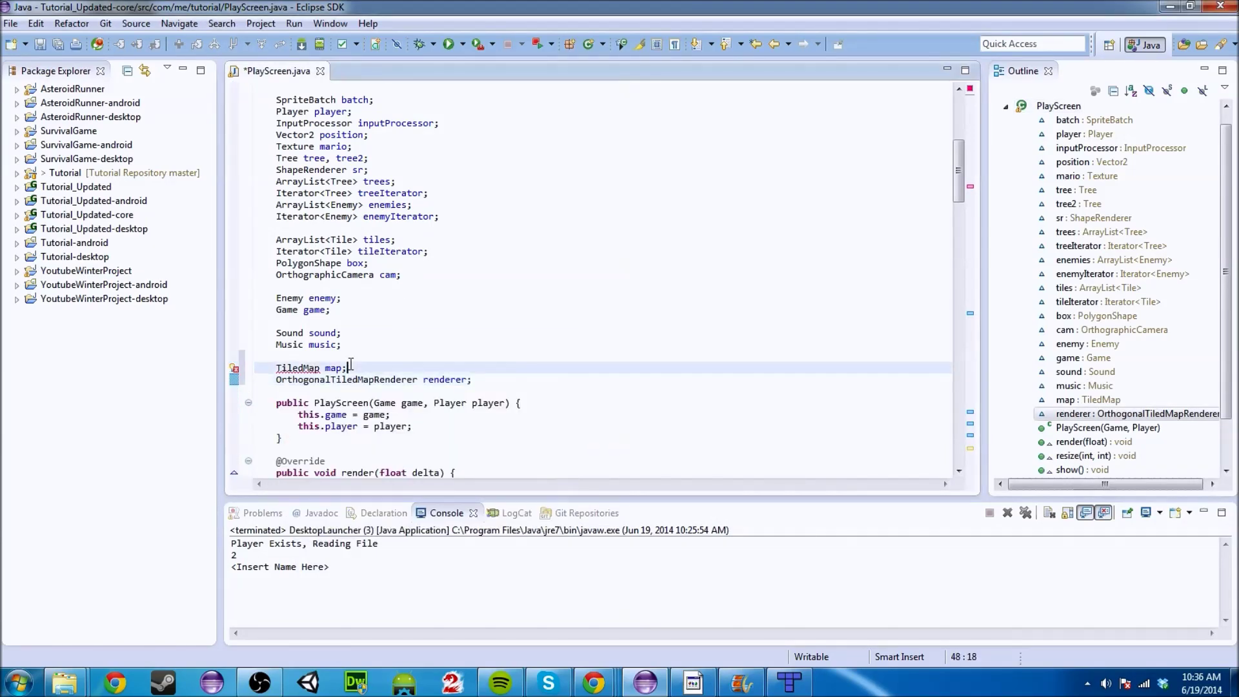
key("ctrl+s")
scroll(583, 261, "down", 12)
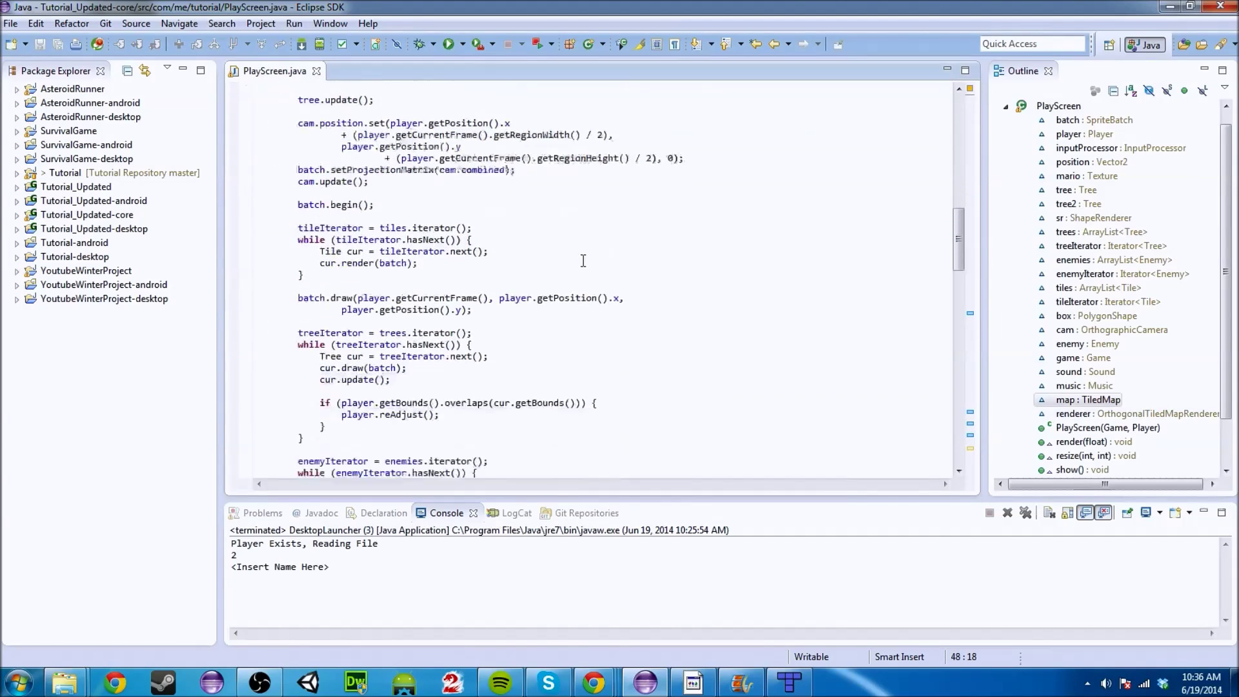
scroll(583, 261, "up", 10)
left_click_drag(261, 298, 410, 317)
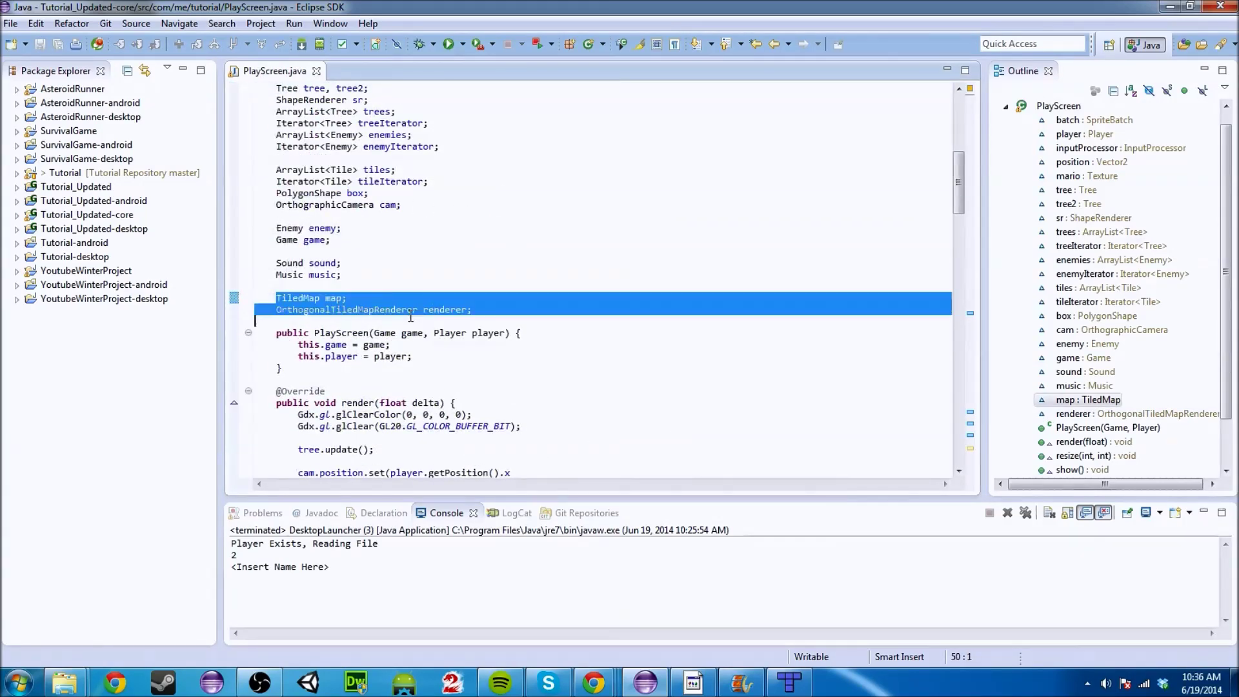
key("shift+Left")
scroll(411, 317, "down", 20)
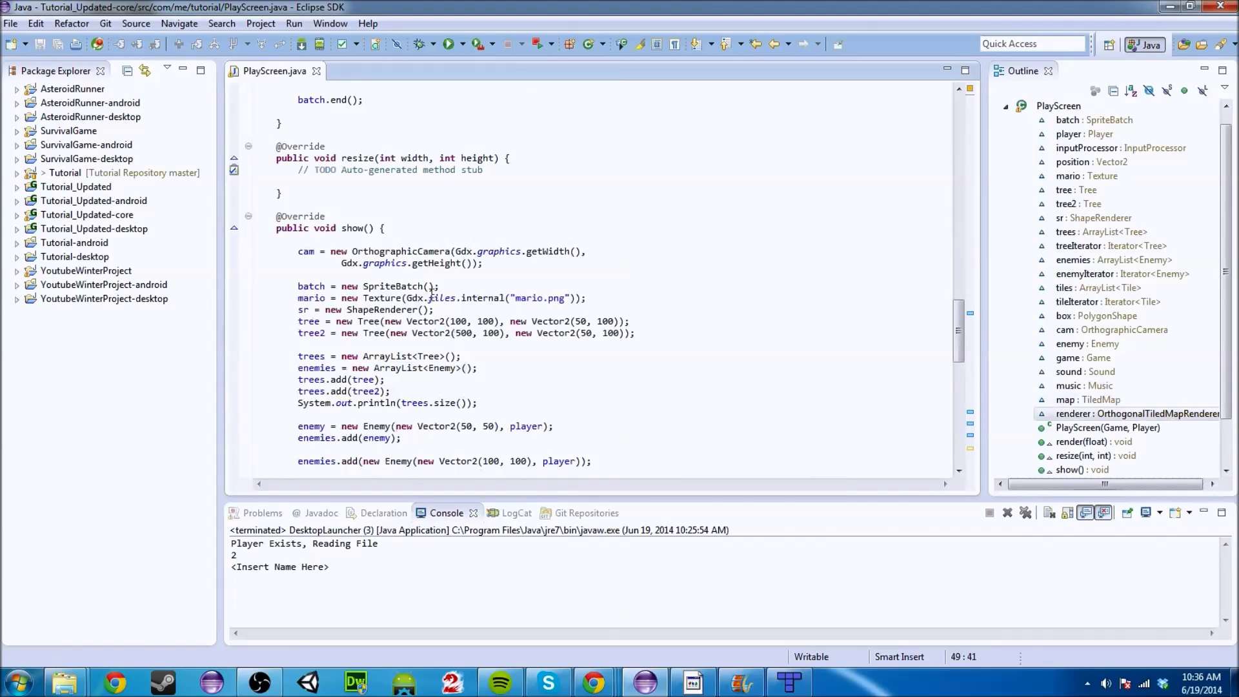
scroll(432, 292, "down", 8)
left_click(398, 439)
At the end of show(), write 'map = new TmxMapLoader(resolver);' using the completion proposal.
key("Return")
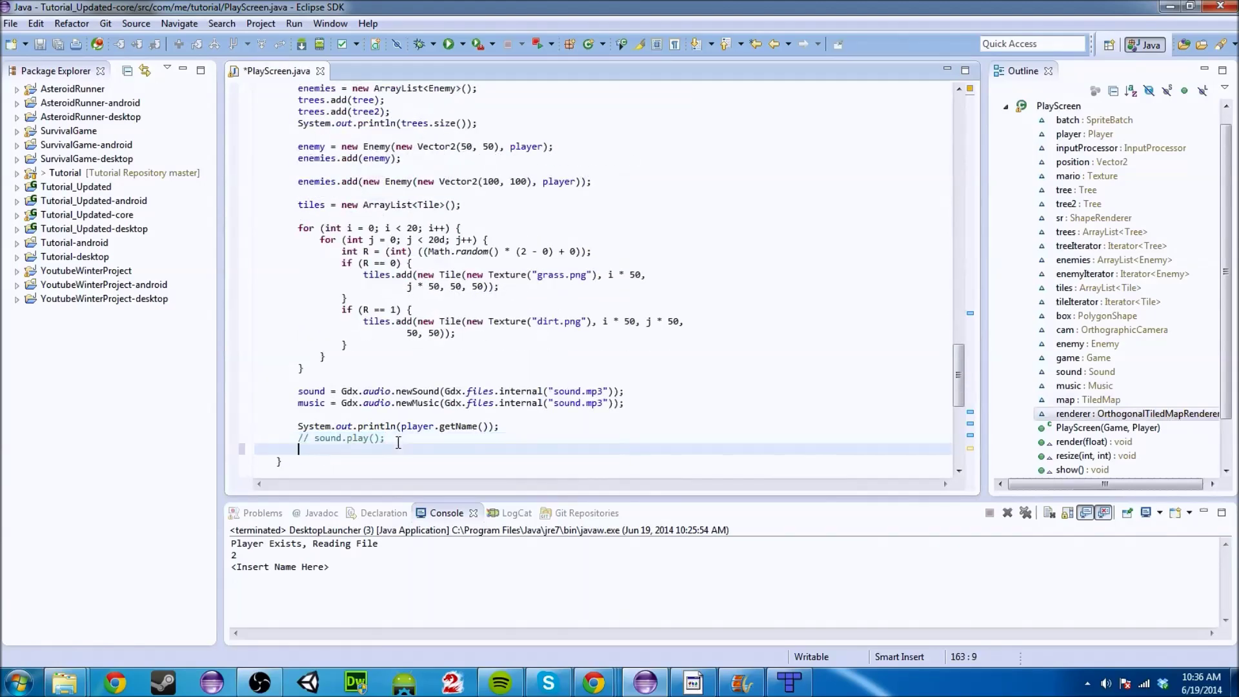
key("Return")
type("map = ")
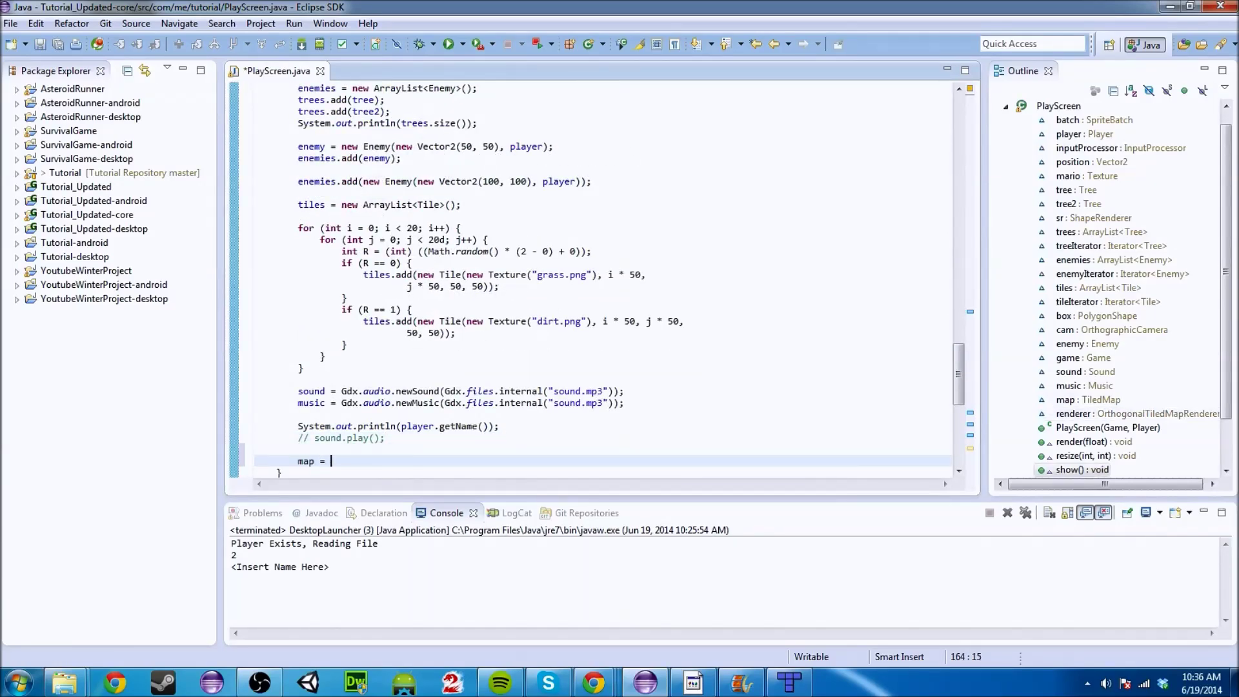
type("new ")
type("ew ")
type("Tmx")
key("BackSpace")
key("ctrl+space")
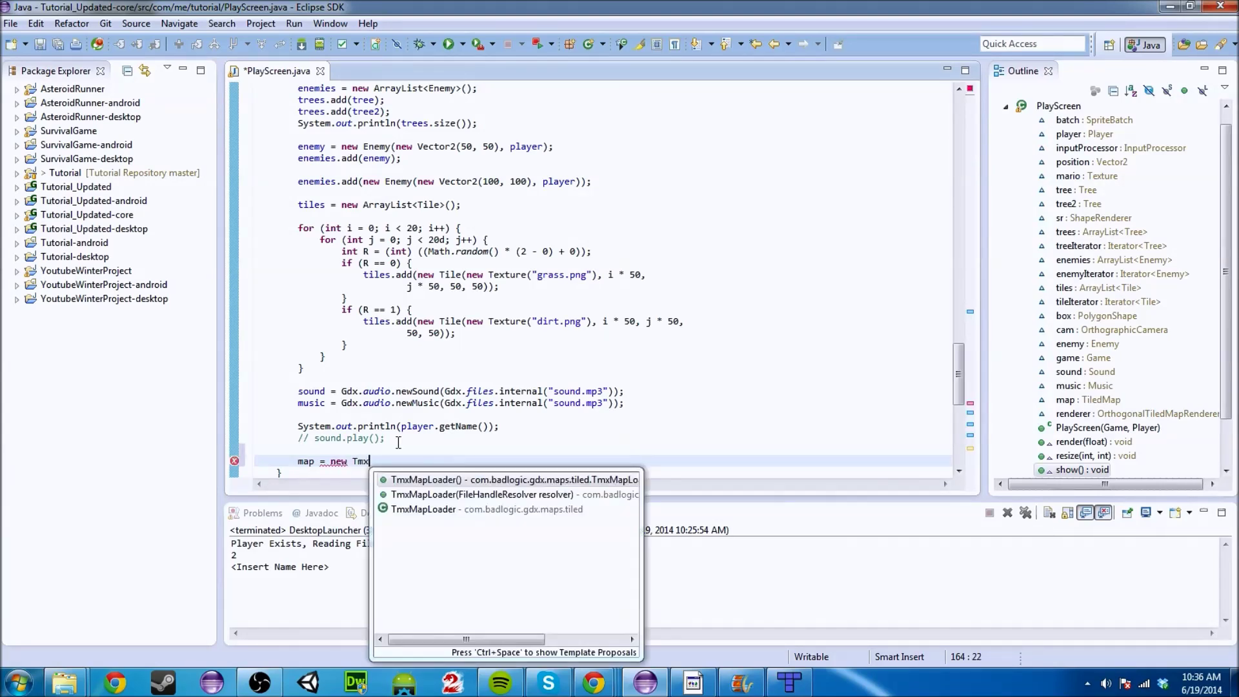
key("Down")
key("Return")
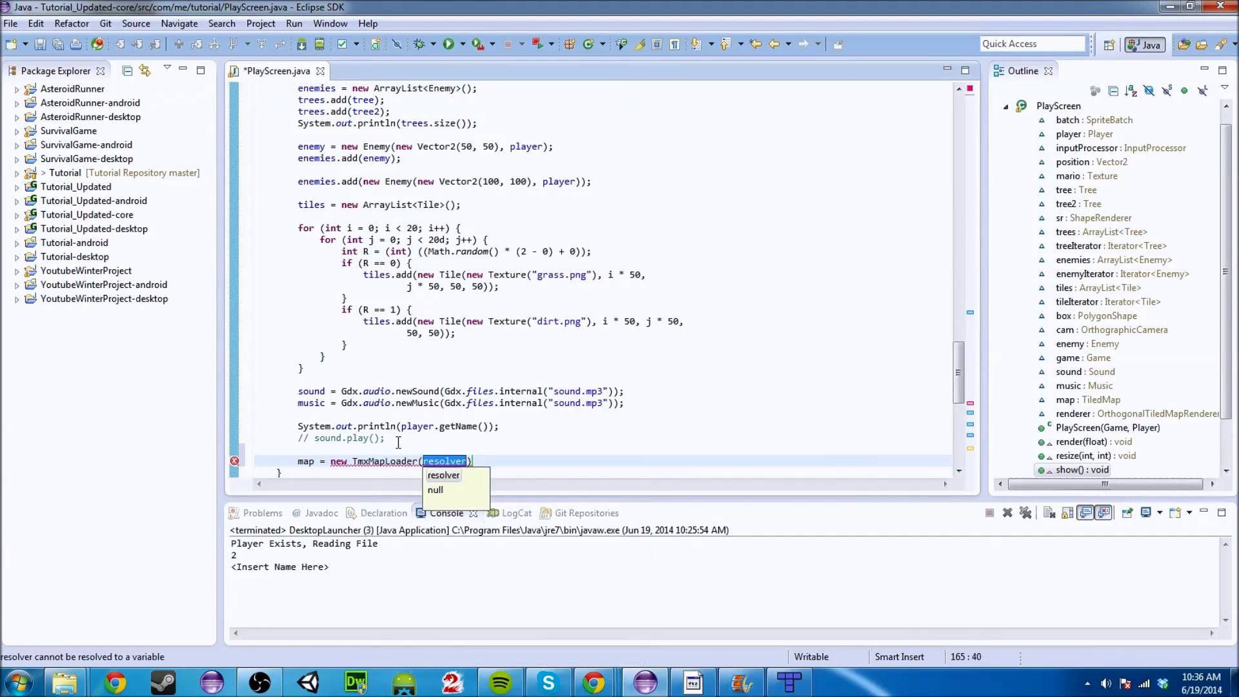
key("Return")
type(";")
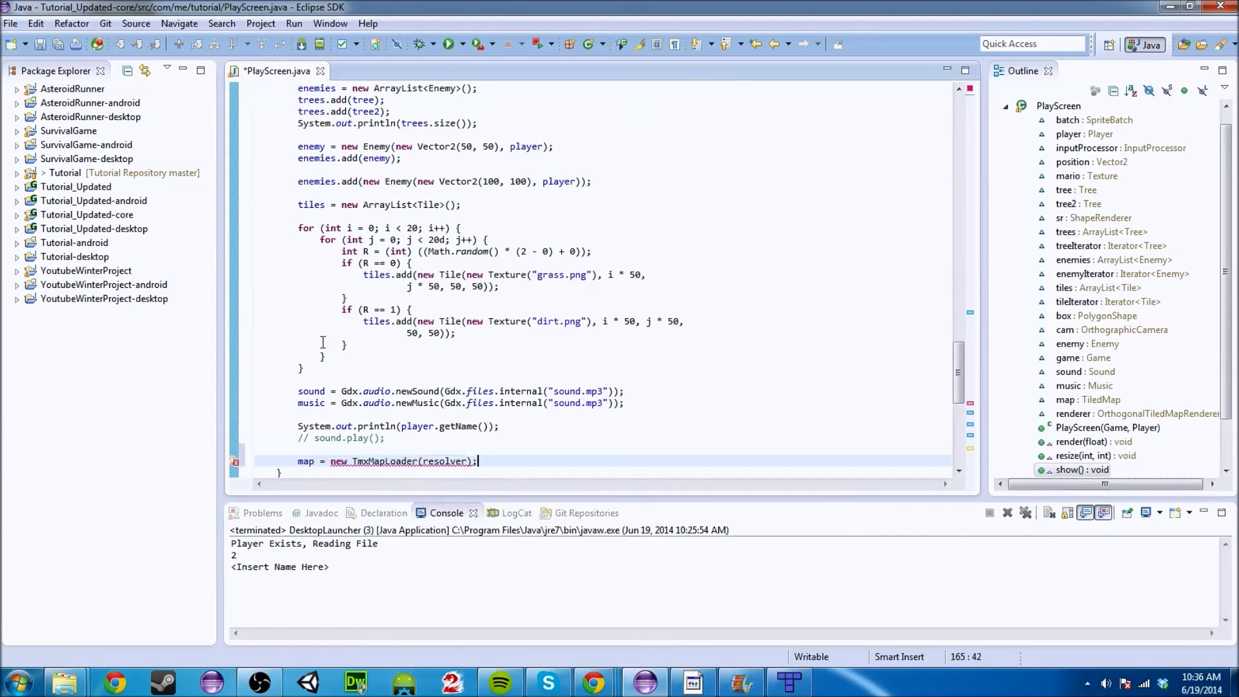
Expand the android project's assets data folder and paste a copy of terrain.png into it.
left_click(58, 204)
double_click(58, 204)
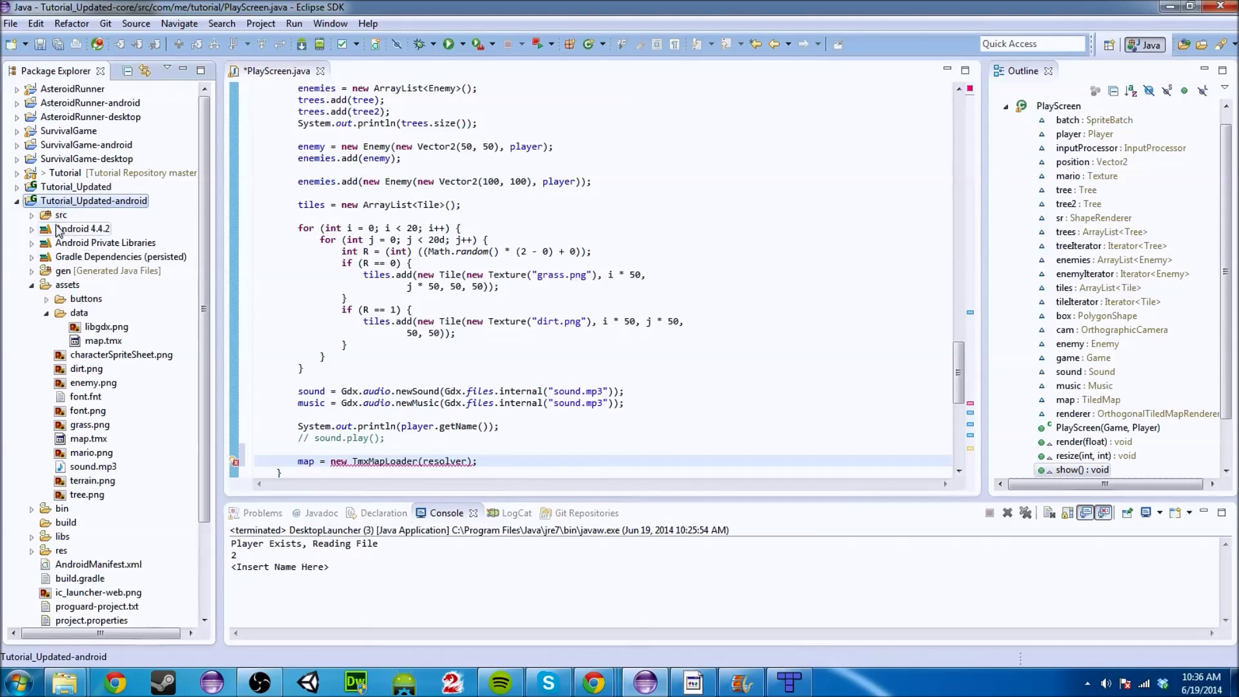
double_click(79, 314)
double_click(79, 314)
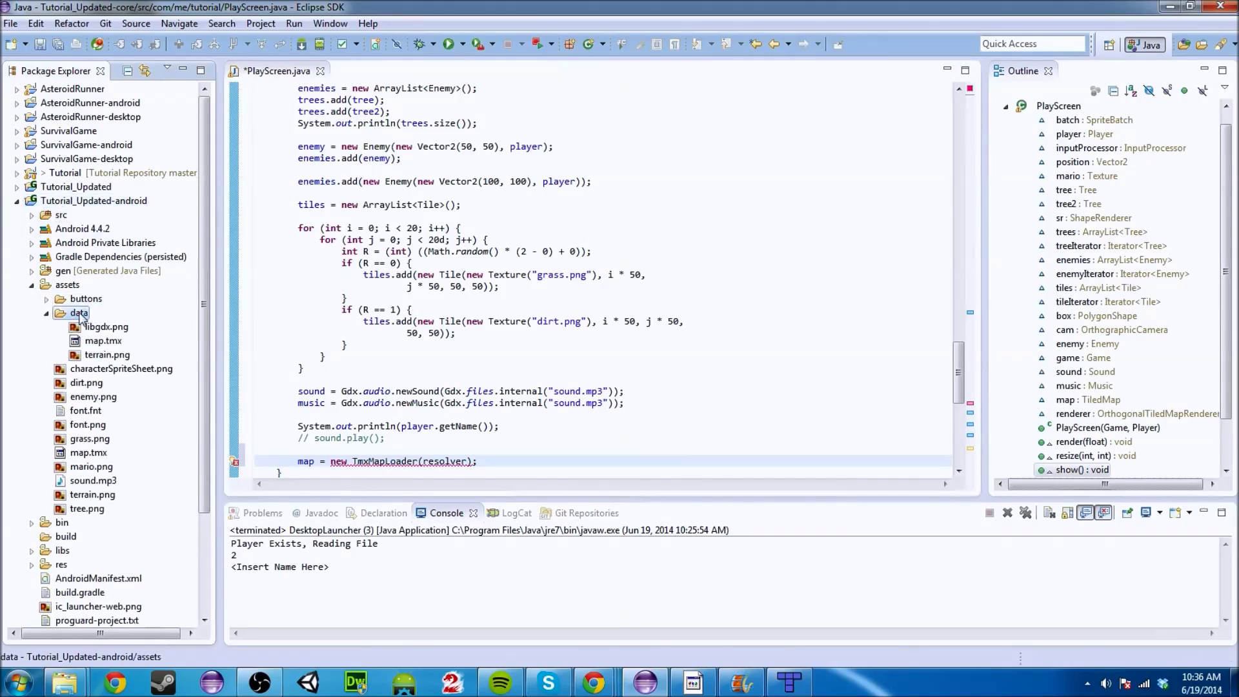
key("ctrl+v")
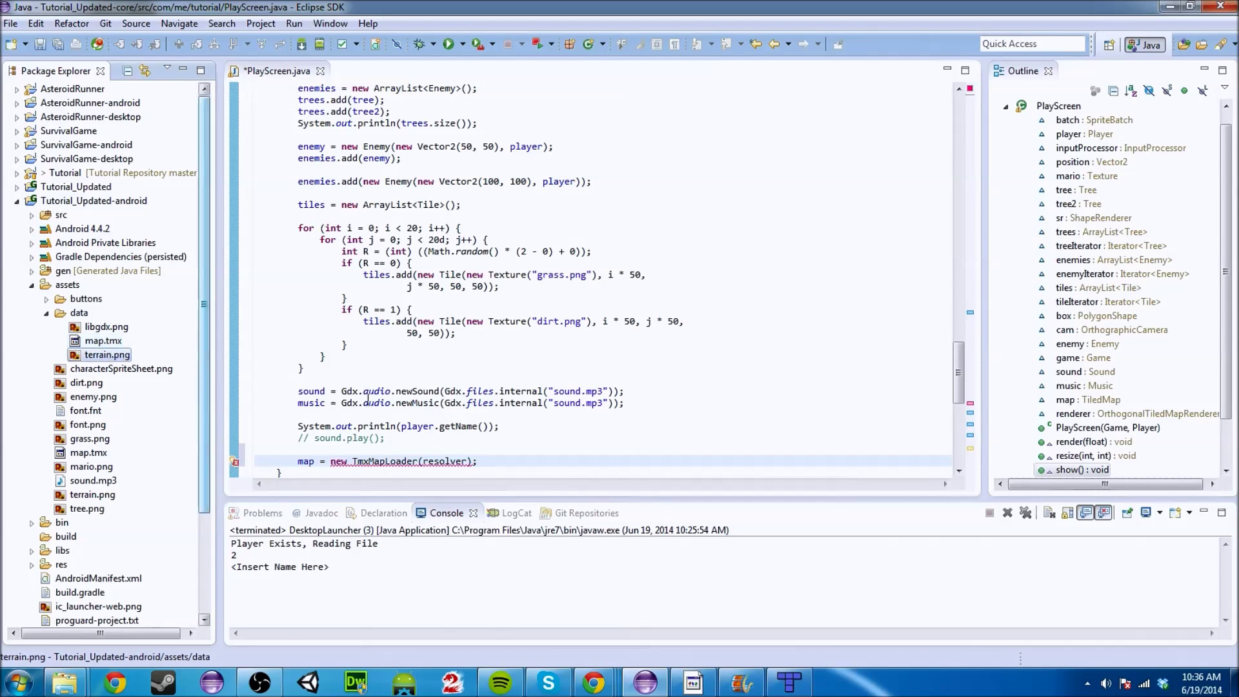
Replace the resolver with Gdx.files.internal("map.tmx") and save, revealing a type mismatch error.
double_click(444, 460)
type("Gdx.in")
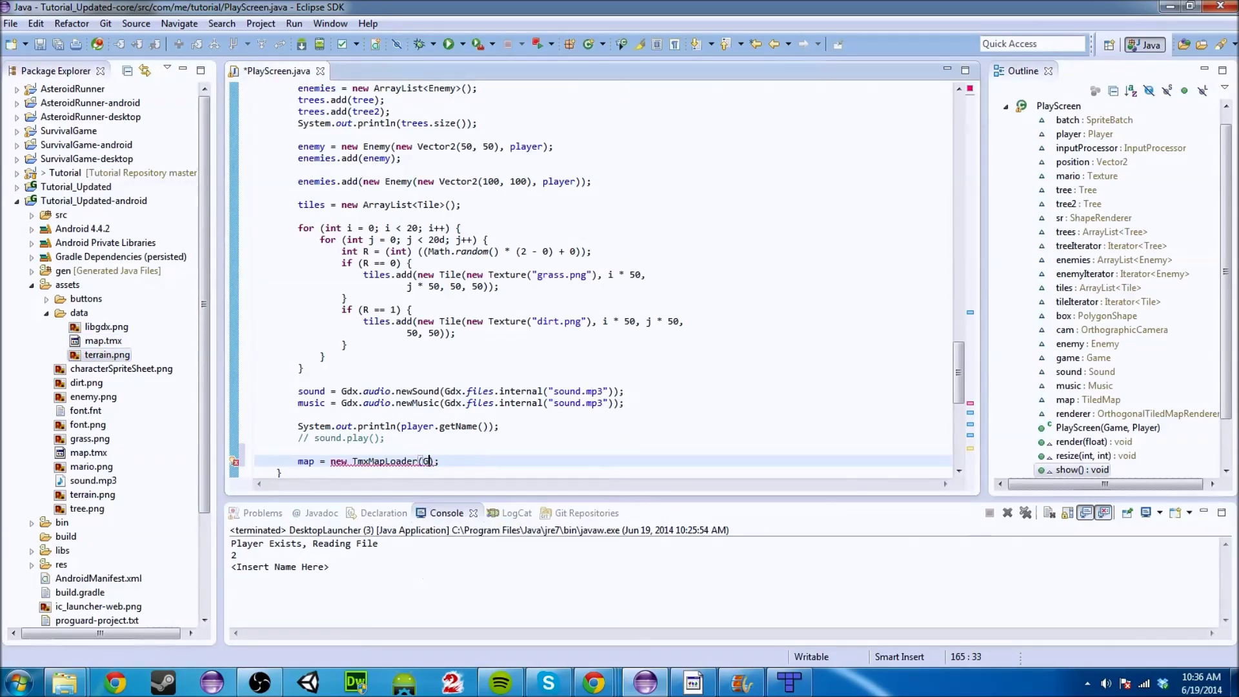
key("Escape")
key("BackSpace")
key("BackSpace")
key("ctrl+space")
type("files.in")
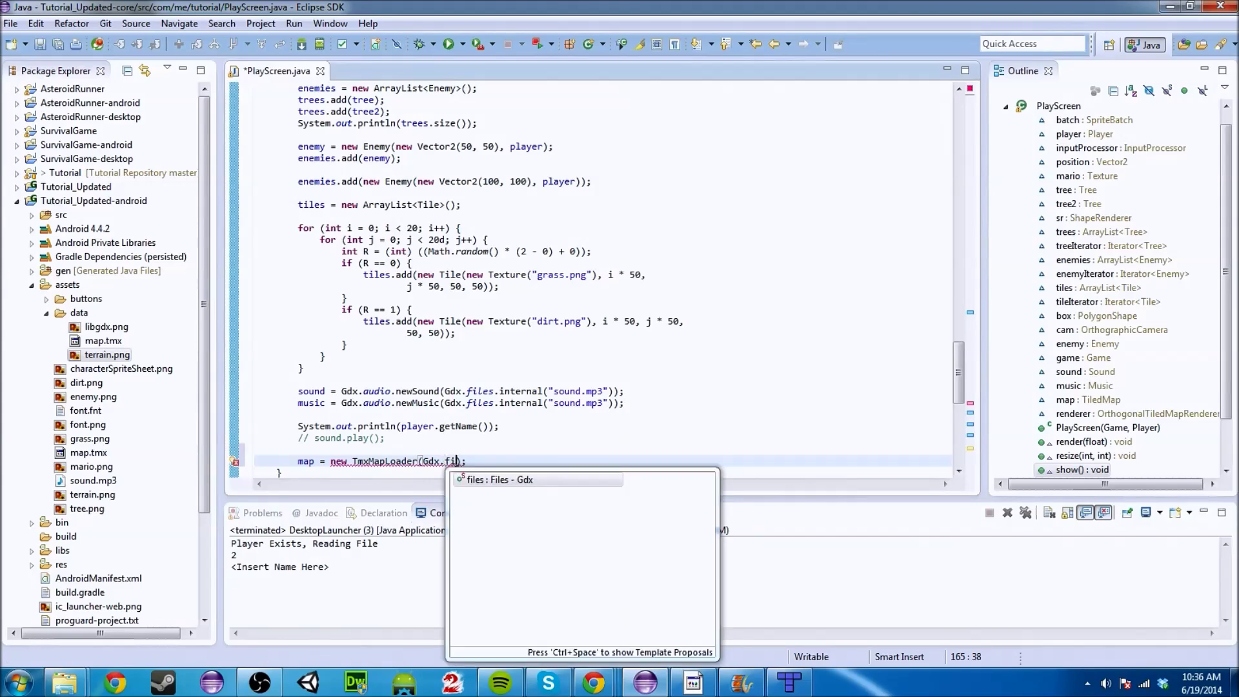
key("Return")
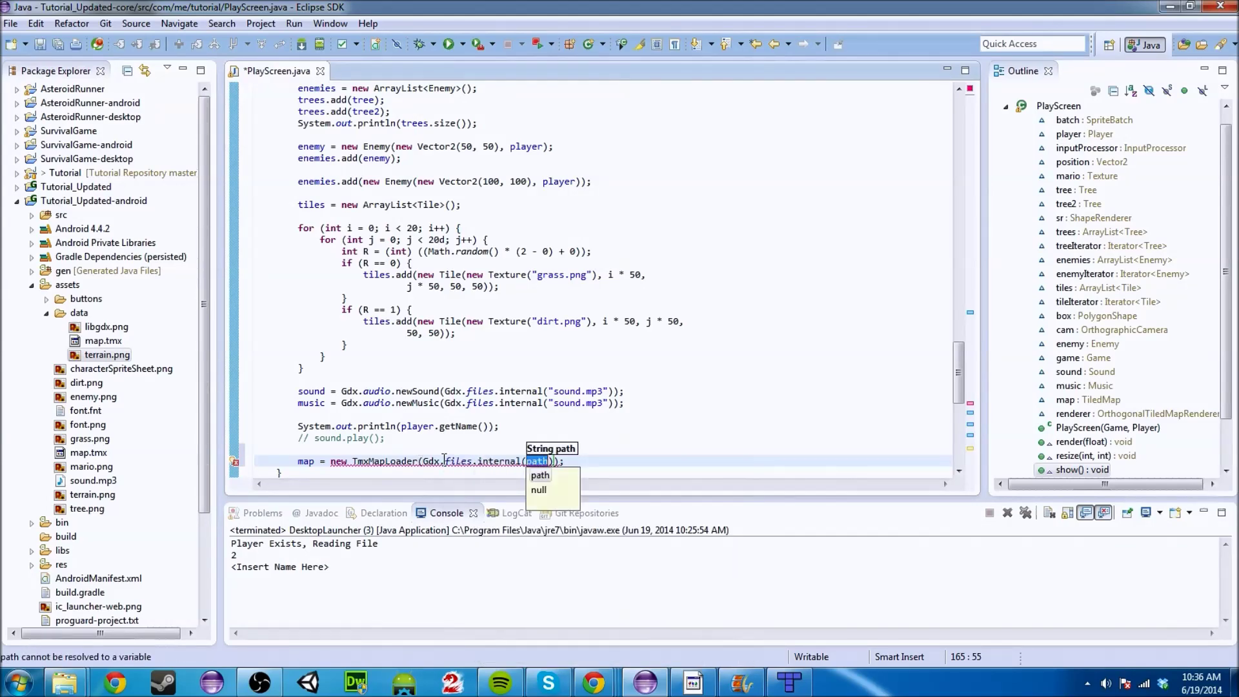
type("\"map.tmx\")")
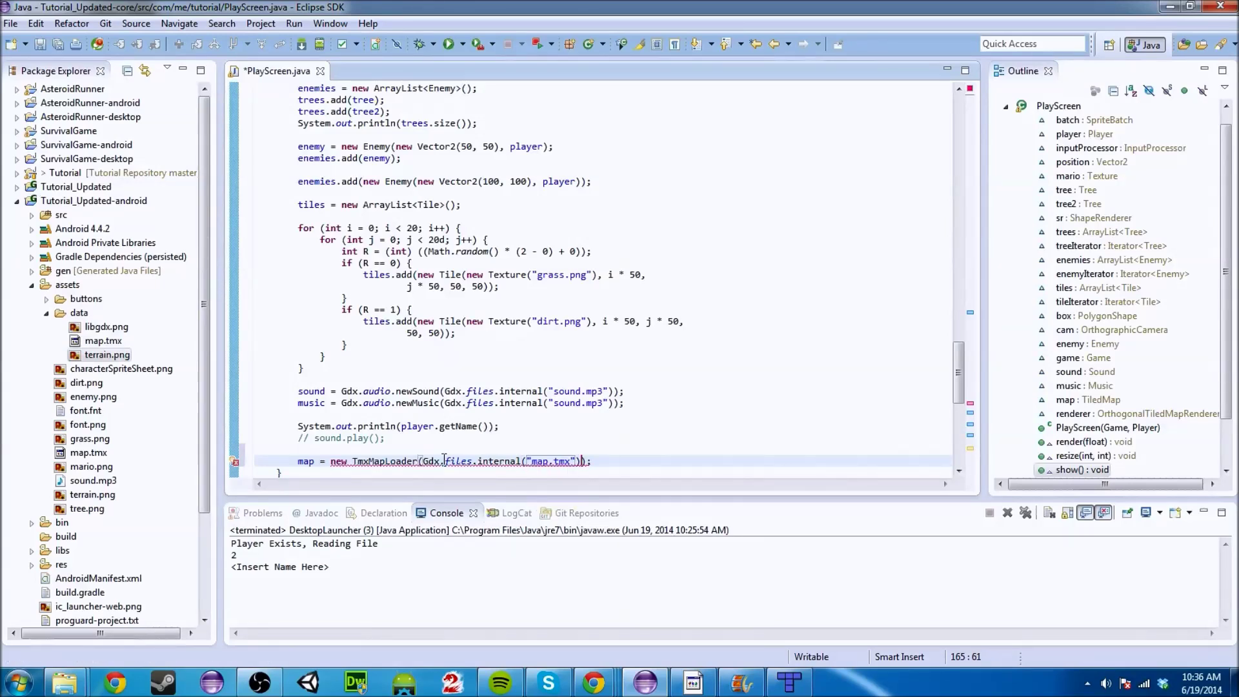
key("Up")
key("Up")
key("ctrl+s")
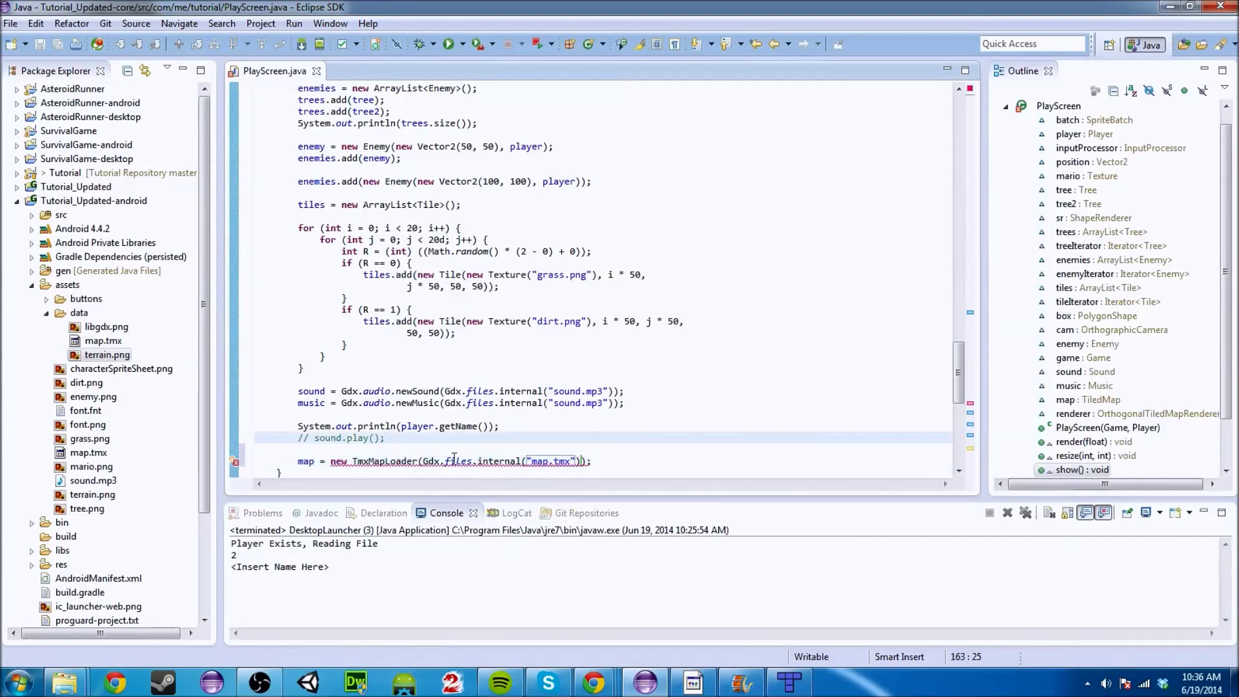
mouse_move(457, 461)
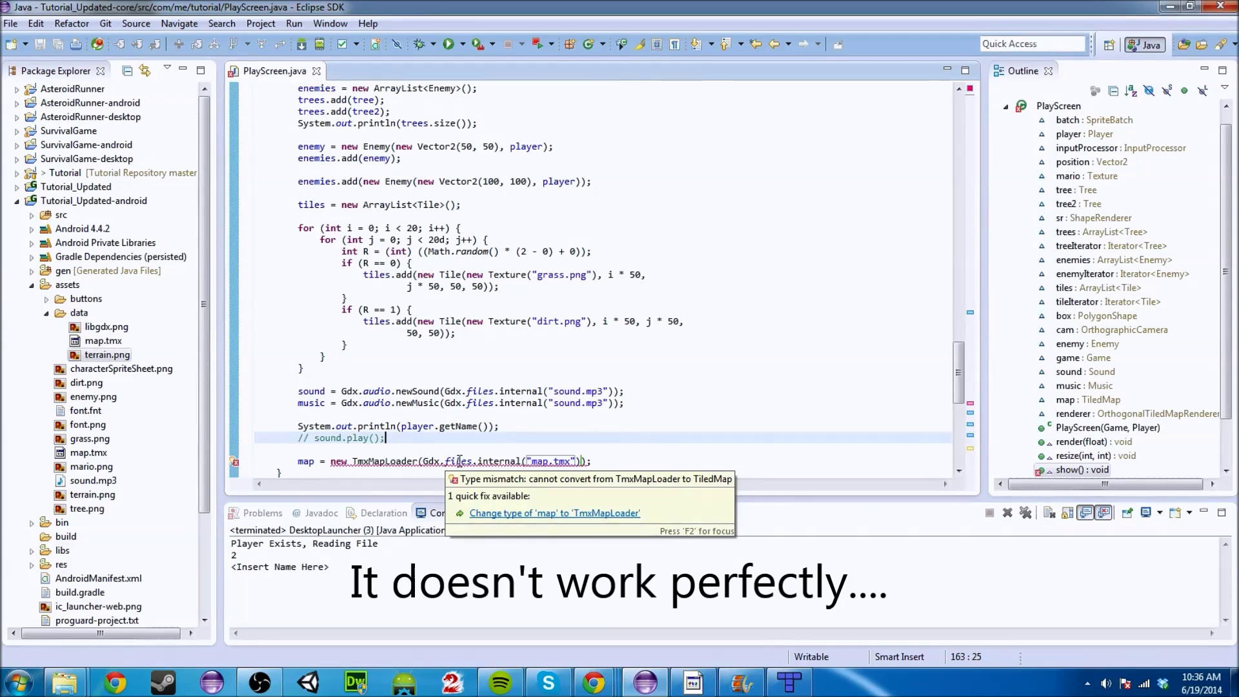
Rewrite the map line to use new TmxMapLoader() without arguments.
left_click_drag(579, 461, 422, 461)
type("\"map\"")
scroll(452, 461, "up", 4)
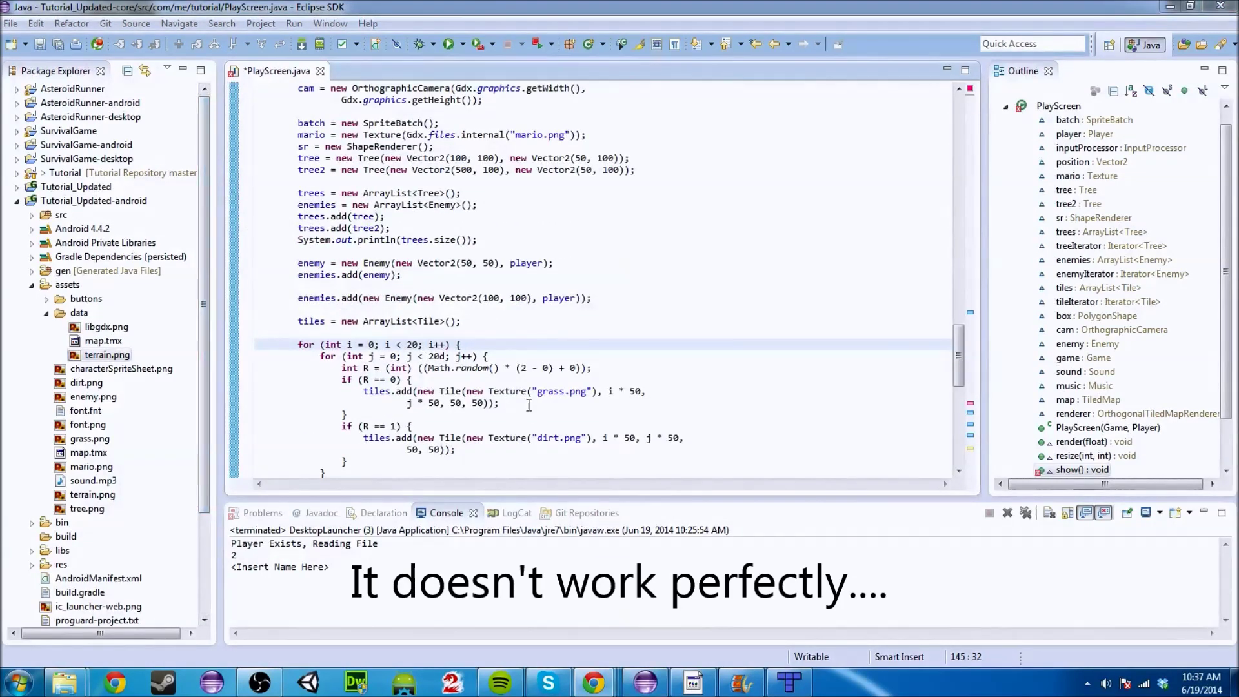
scroll(452, 387, "down", 8)
left_click_drag(460, 334, 323, 327)
type("new Tmx")
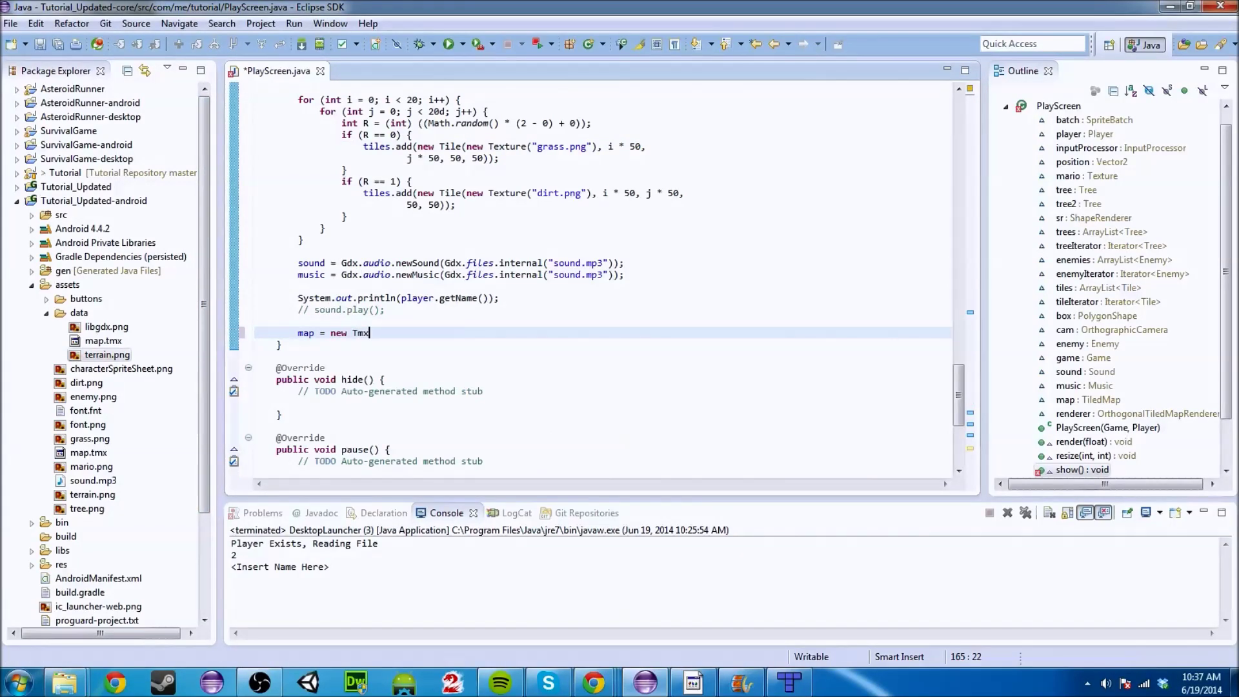
type("L")
key("BackSpace")
type("Map")
key("ctrl+space")
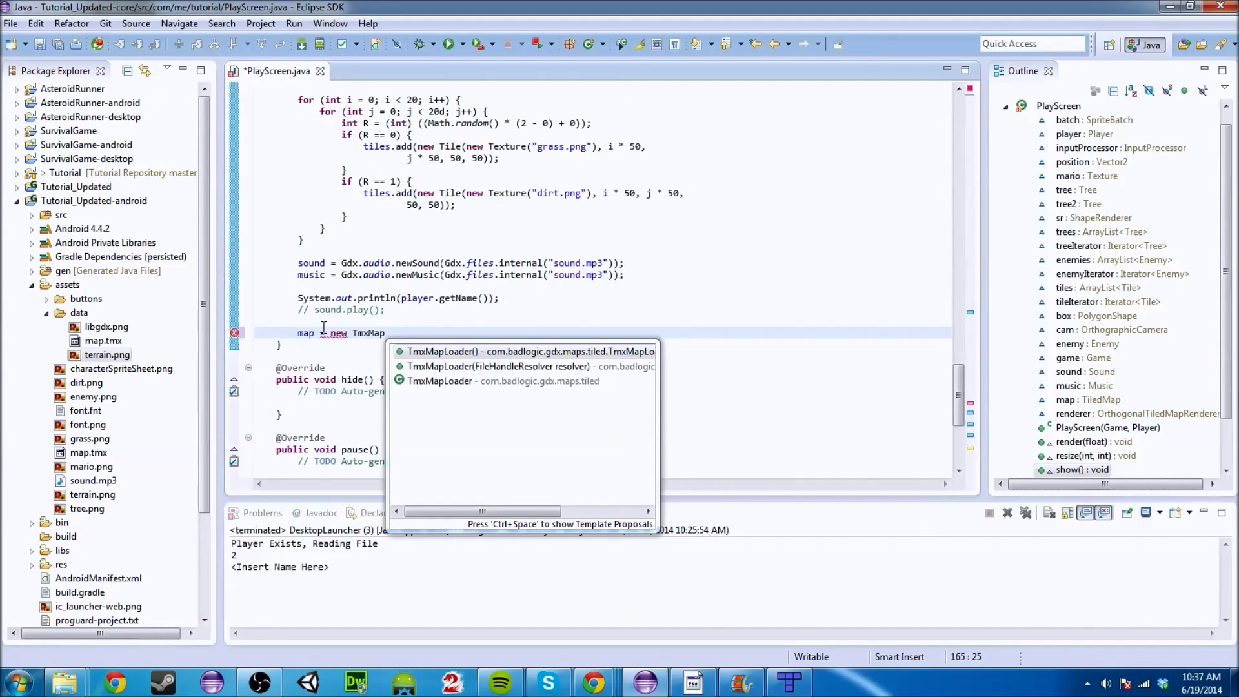
key("Return")
Call .load("map.tmx") on the new TmxMapLoader to finish the map assignment.
type(".l")
key("Return")
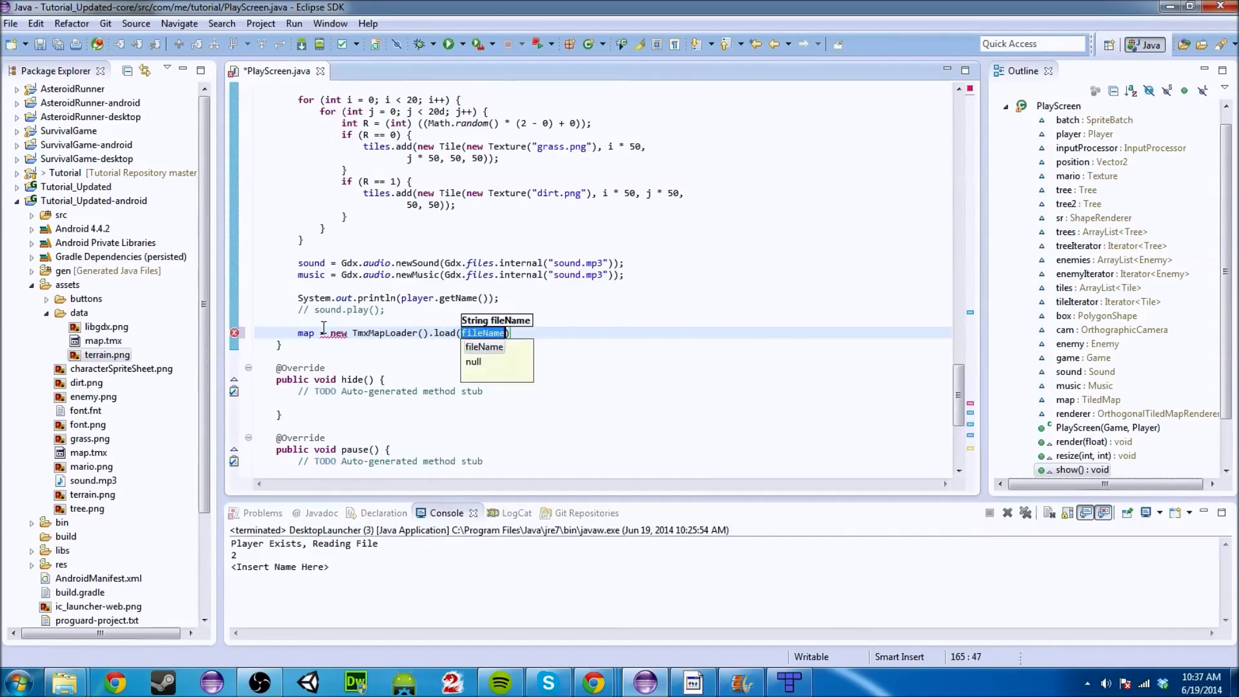
type("\"")
key("BackSpace")
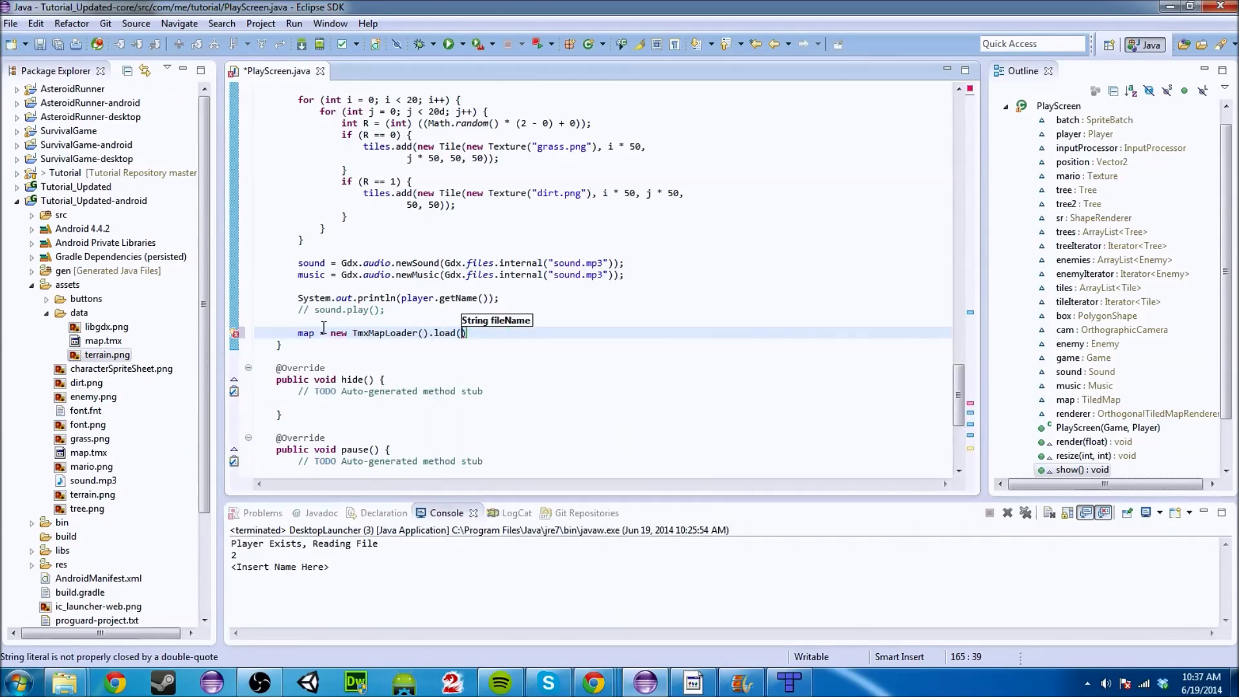
key("ctrl+space")
key("Escape")
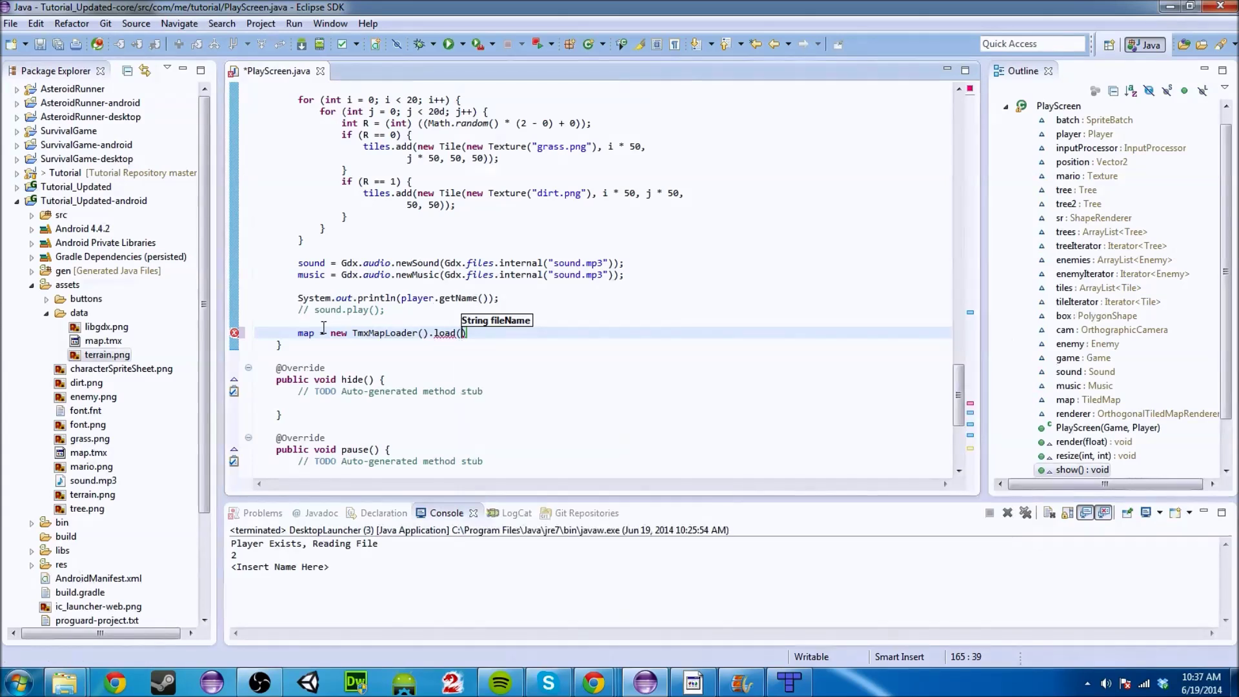
type("\"map.")
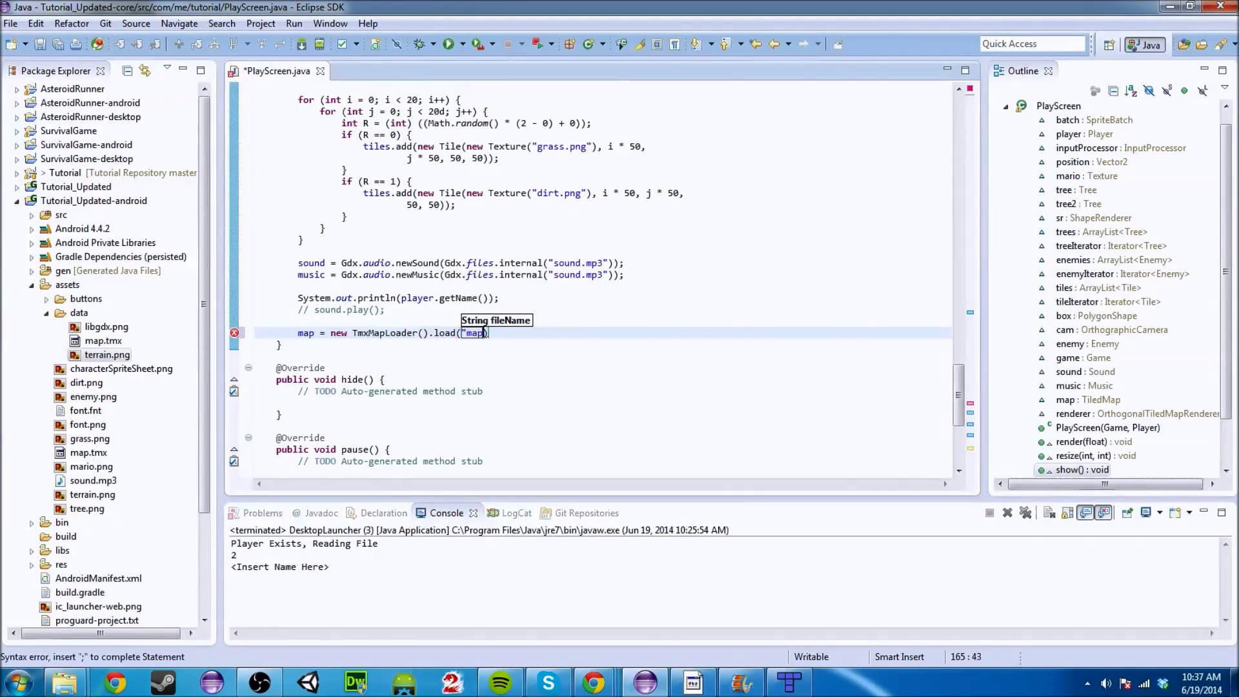
type("tmx\");")
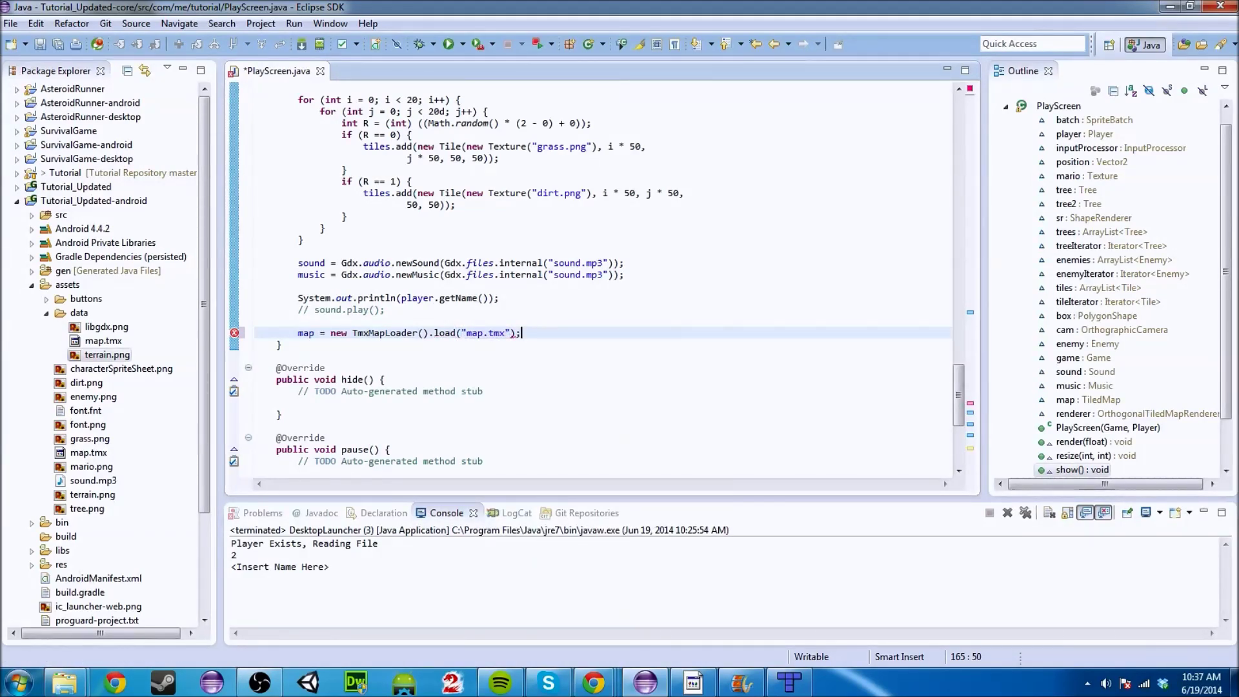
Add 'renderer = new OrthogonalTiledMapRenderer(map);' on the next line and save.
key("Return")
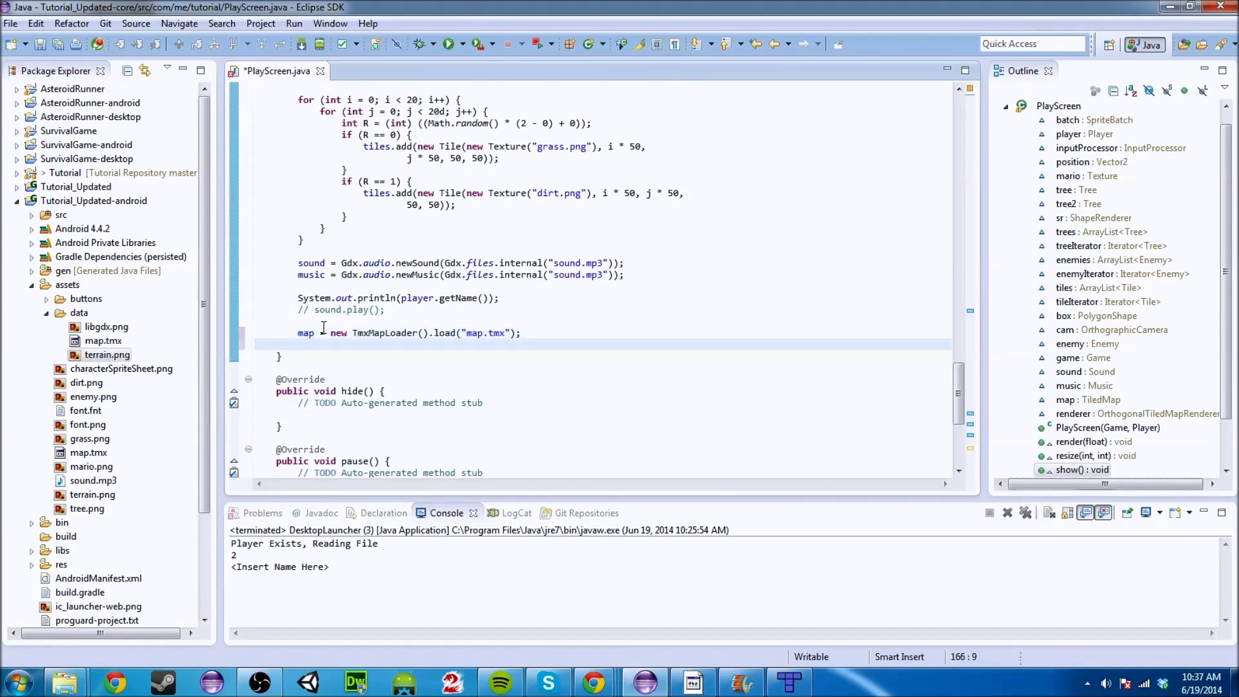
type("renderer")
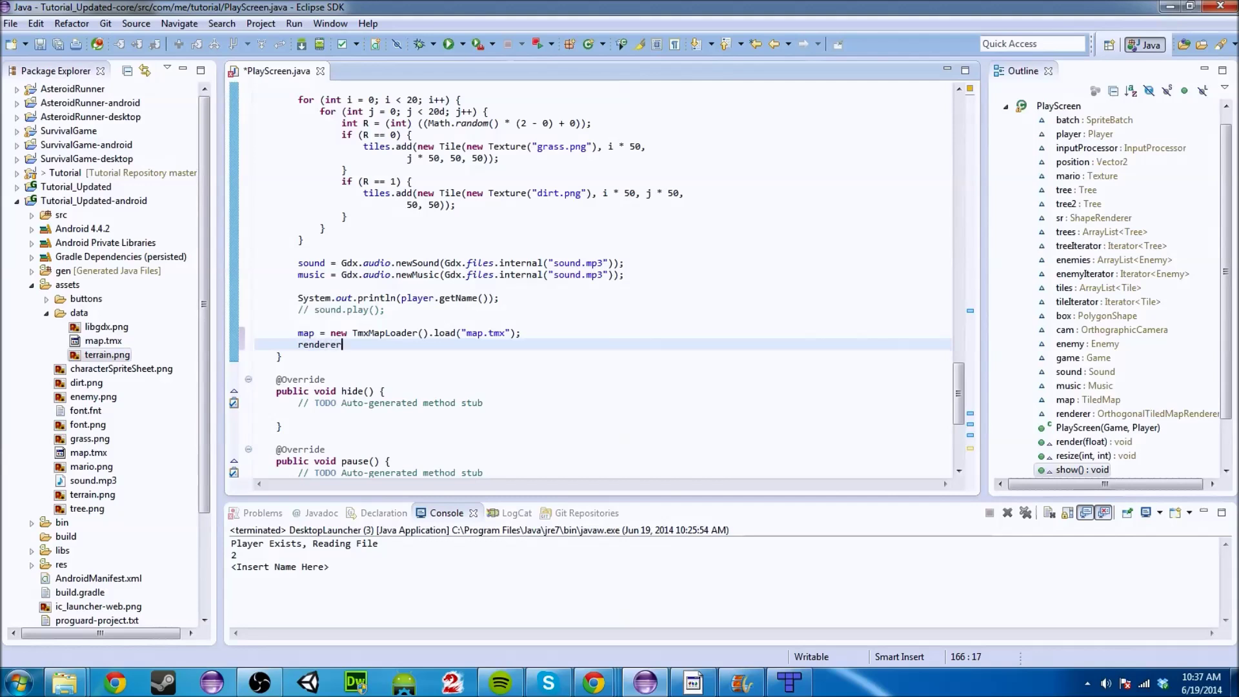
type(" = new")
key("ctrl+space")
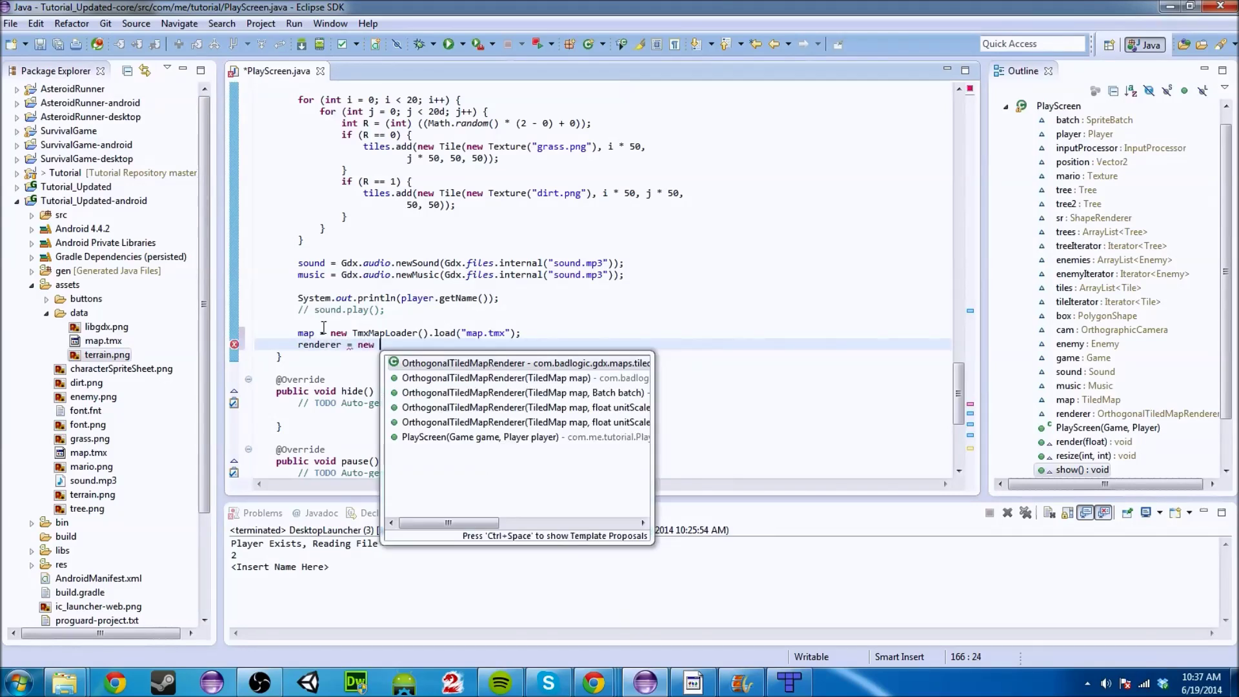
key("Down")
key("Return")
type(";")
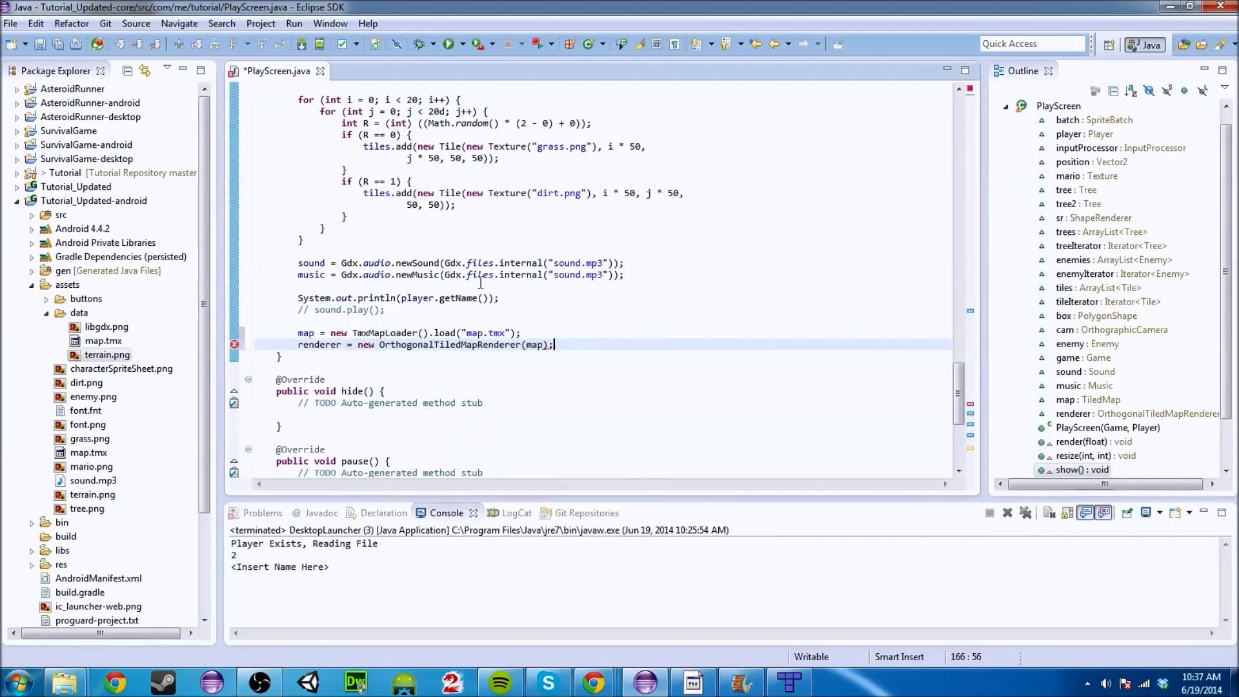
key("ctrl+s")
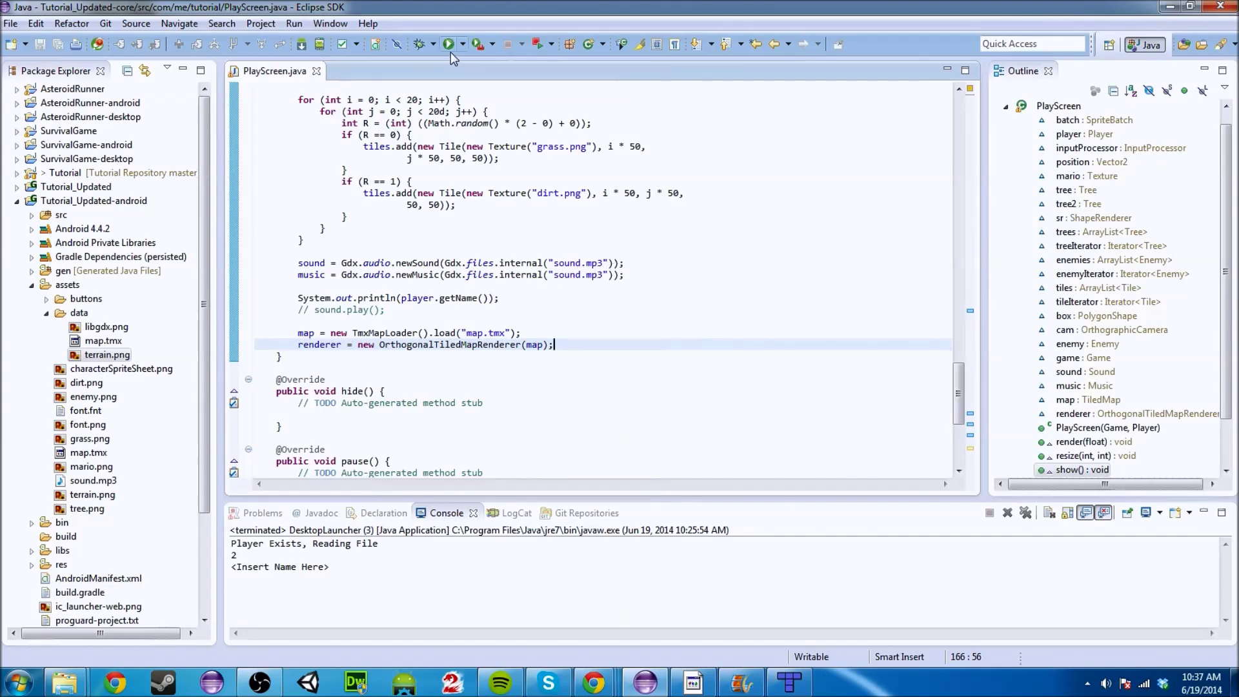
Run DesktopLauncher, start the game, and check the file-not-found error in the console.
left_click(451, 52)
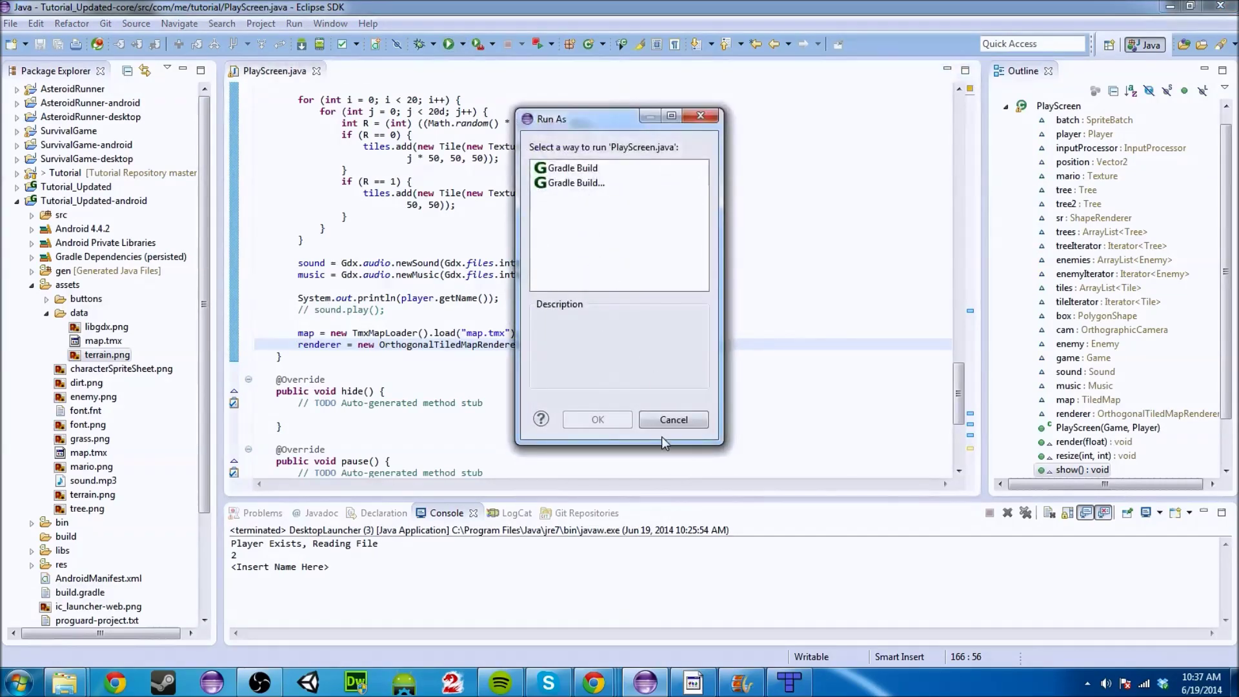
left_click(672, 419)
left_click(462, 44)
left_click(491, 58)
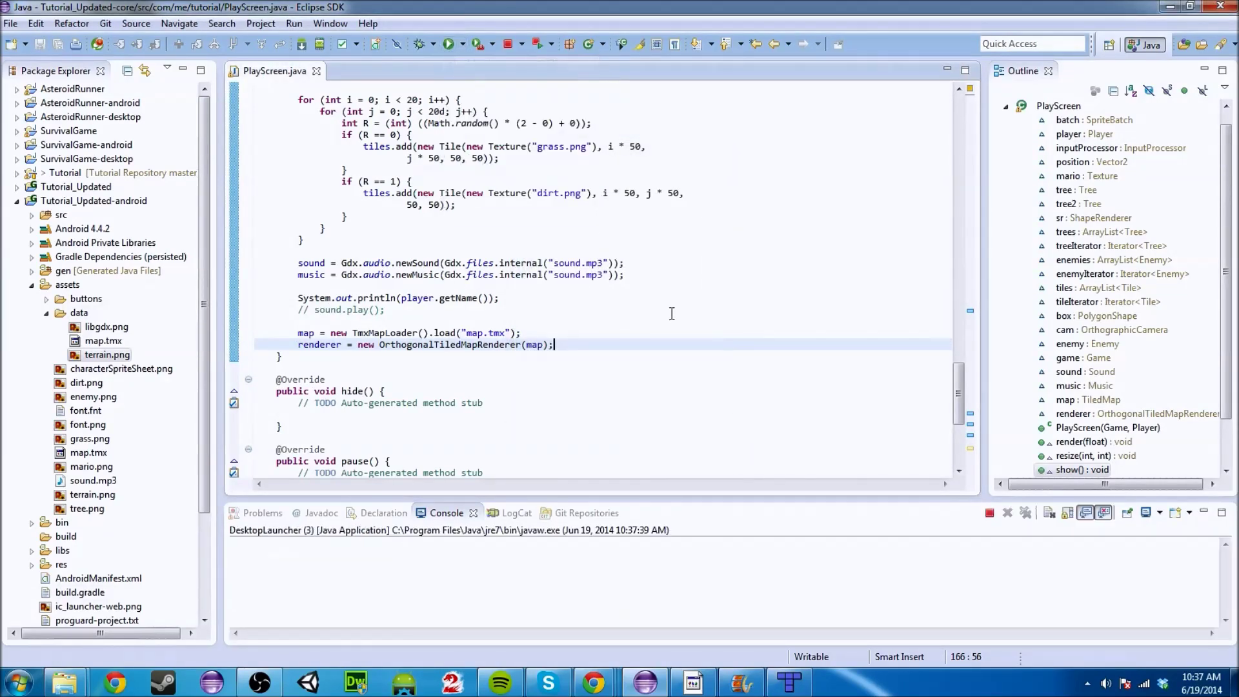
left_click(646, 366)
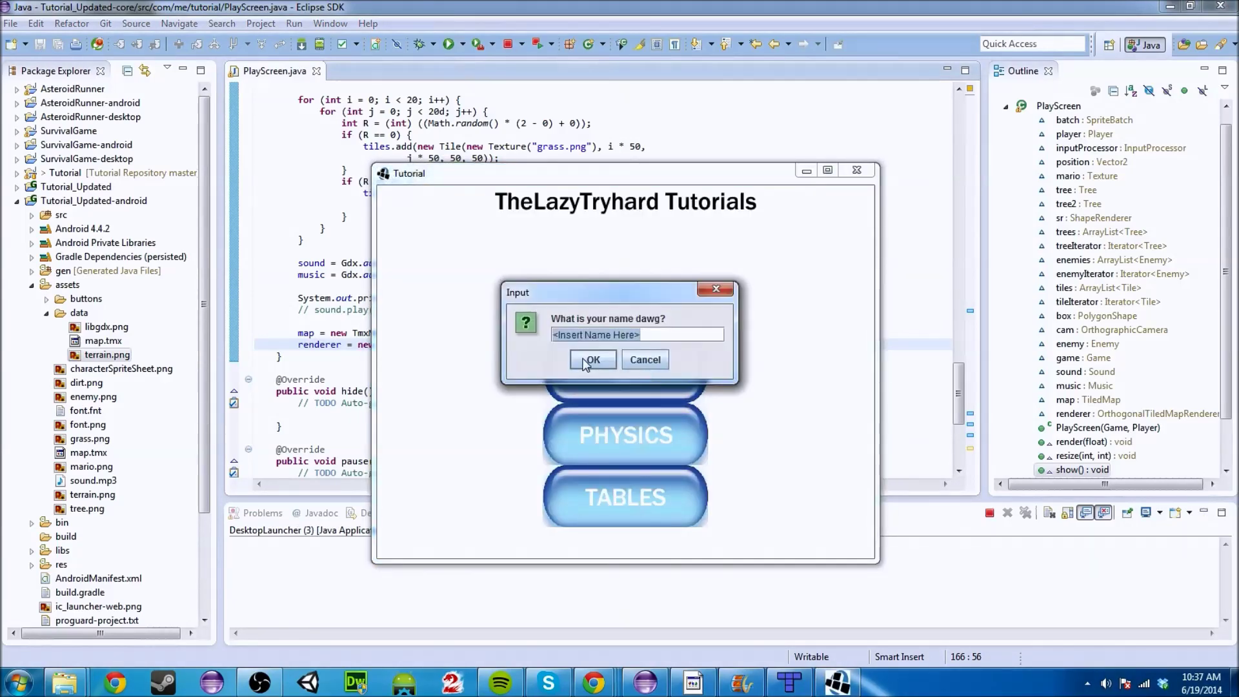
left_click(584, 361)
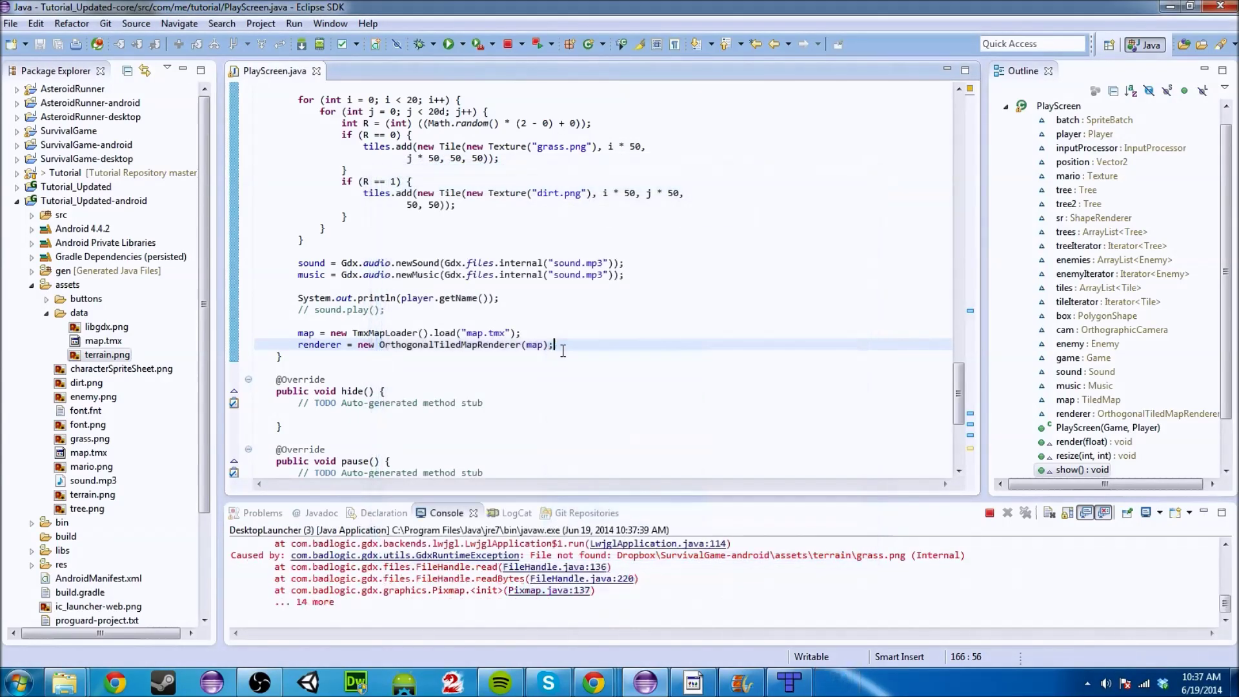
left_click(856, 556)
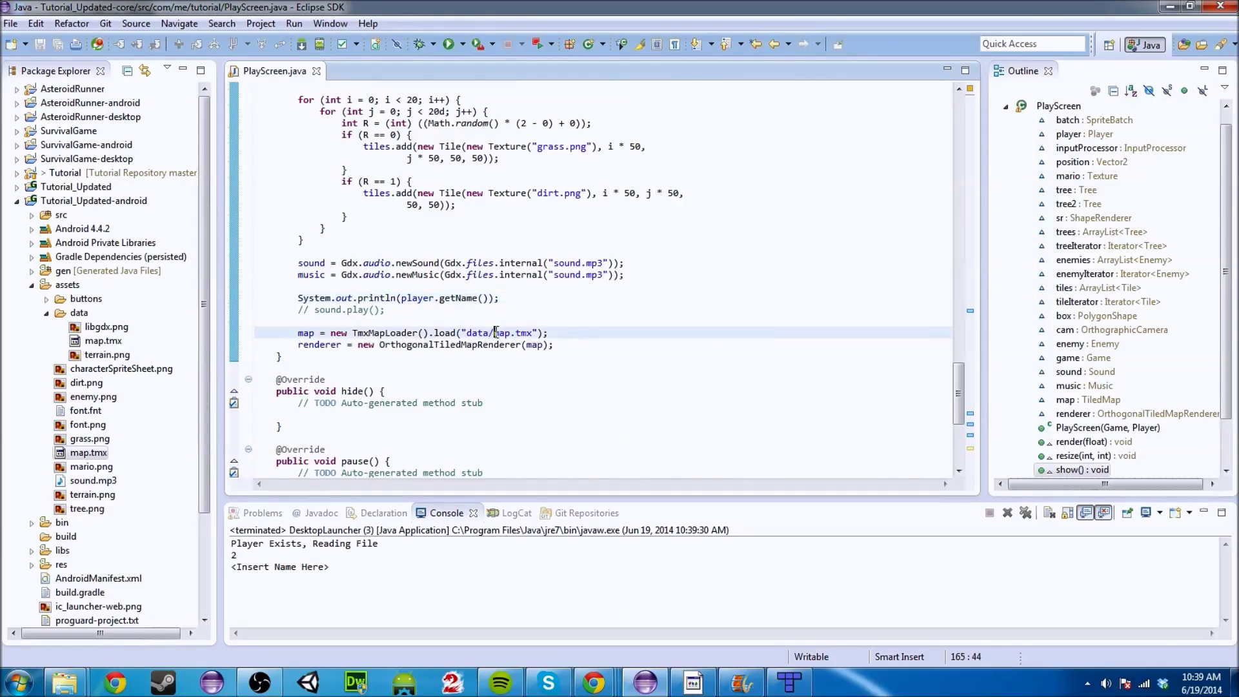
Delete the stray map.tmx from assets, change the load path to "data/map.tmx", and save.
key("BackSpace")
key("BackSpace")
key("BackSpace")
key("BackSpace")
key("BackSpace")
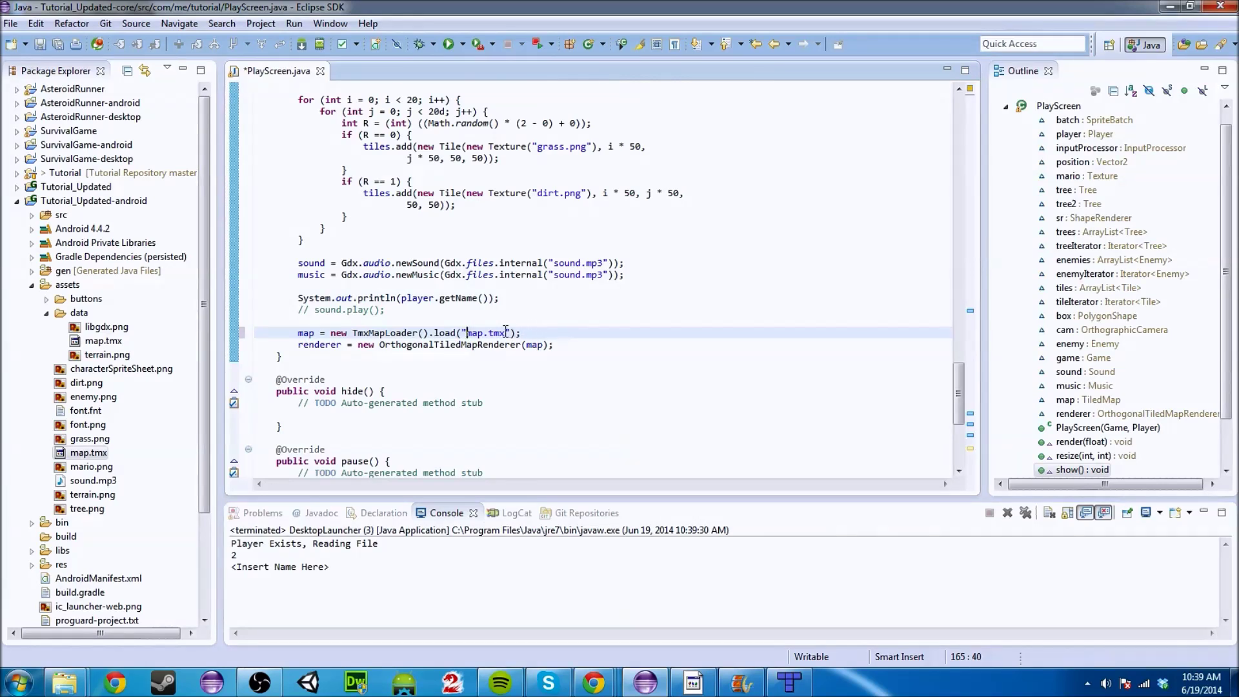
left_click(105, 454)
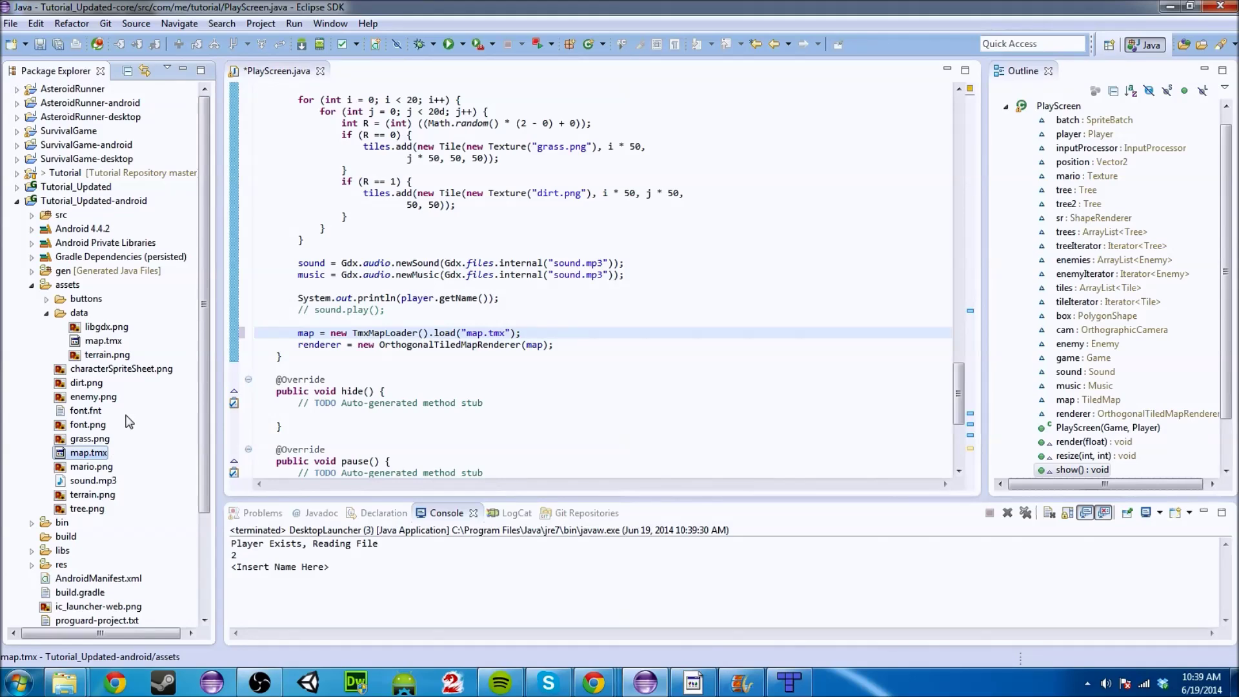
key("Delete")
left_click(693, 365)
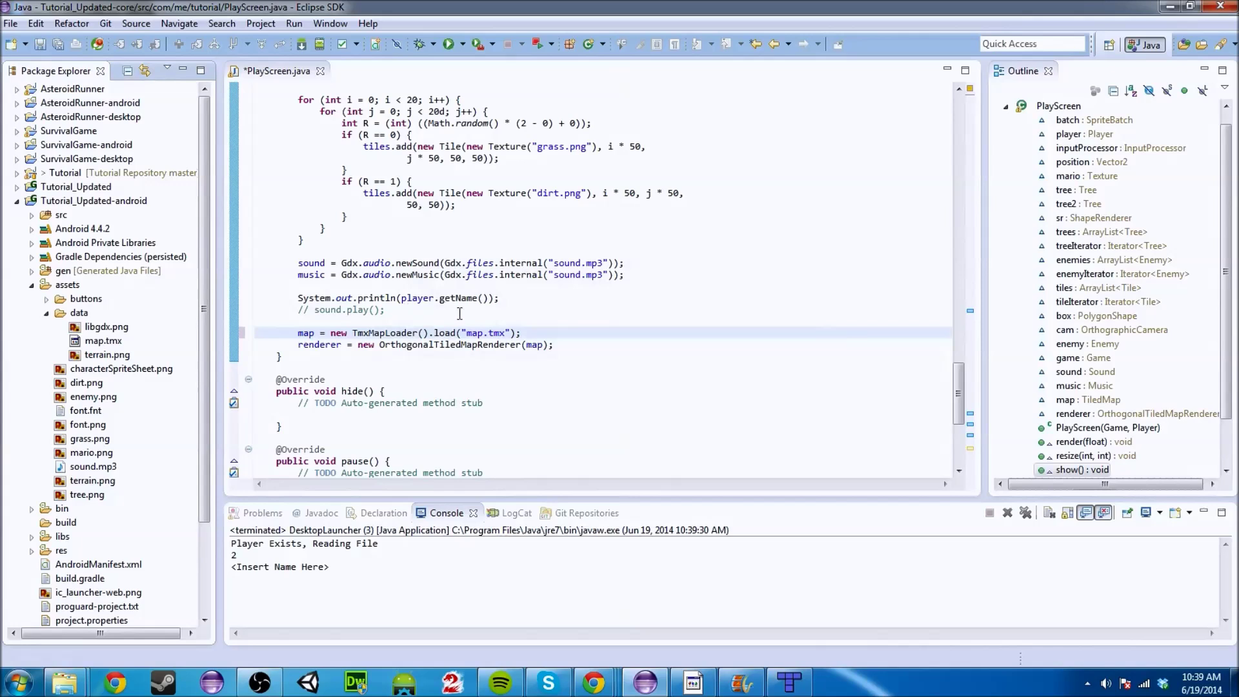
left_click(472, 333)
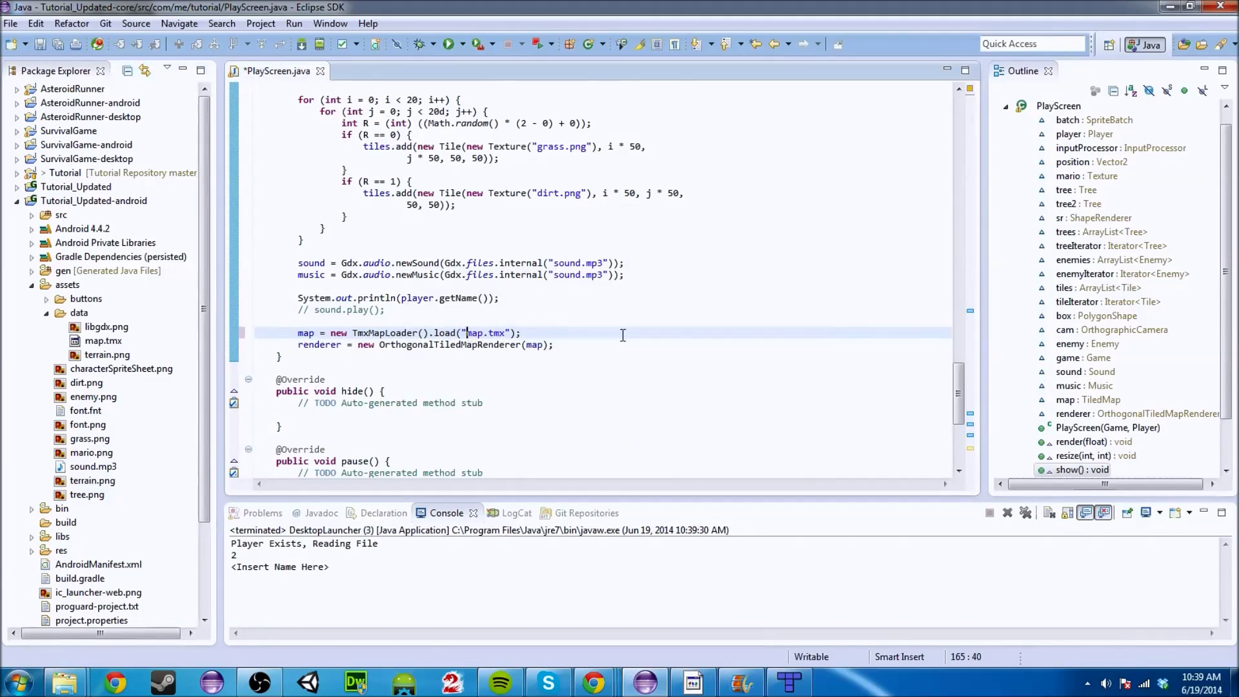
type("data/")
key("ctrl+s")
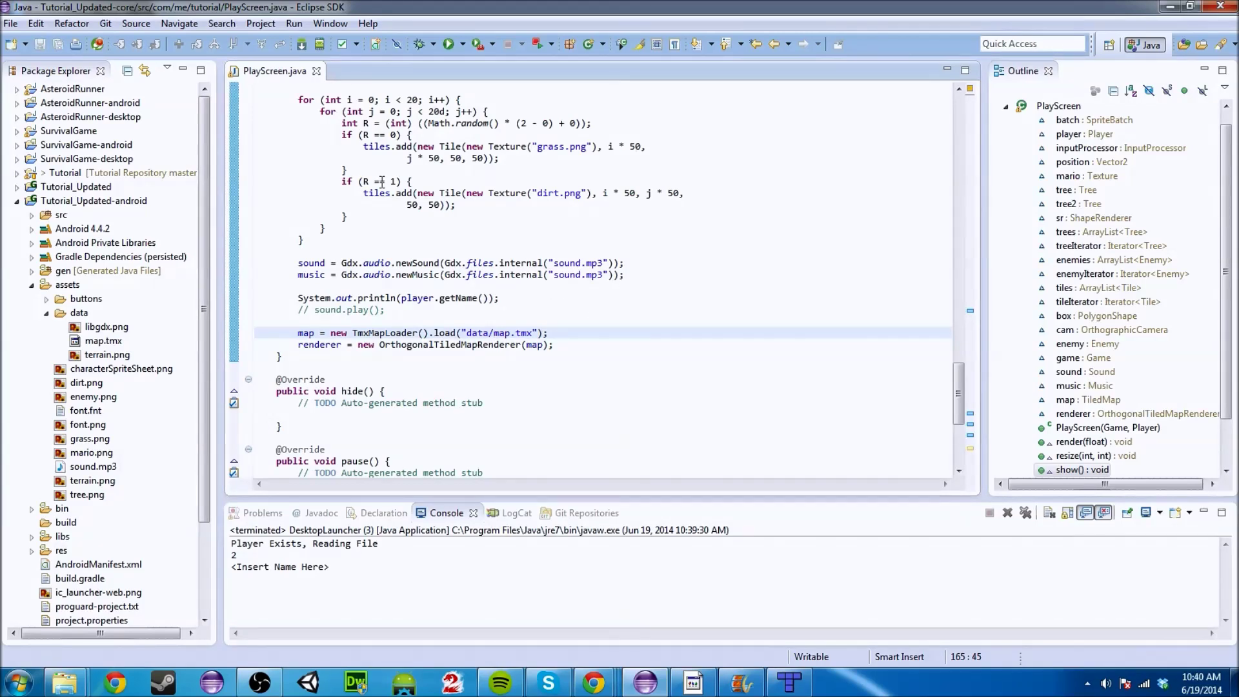
Relaunch DesktopLauncher, press PLAY and OK, view the grass-and-dirt map, then close the game.
left_click(463, 44)
left_click(493, 59)
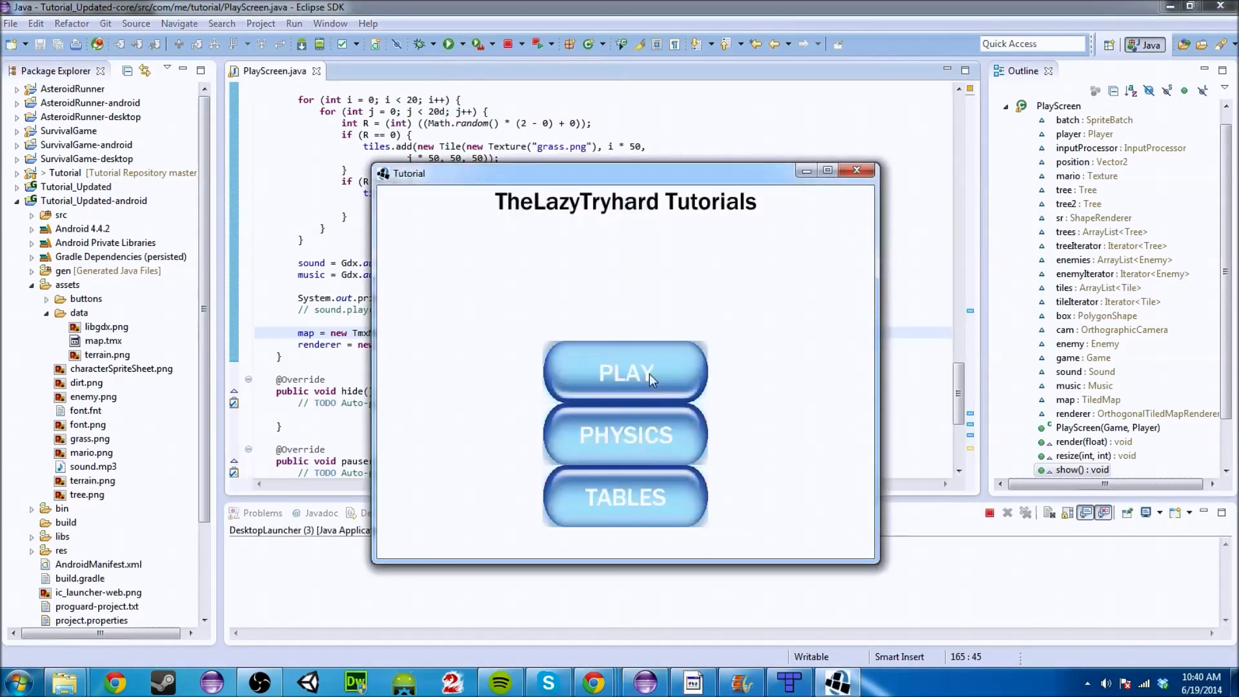
left_click(649, 373)
left_click(594, 360)
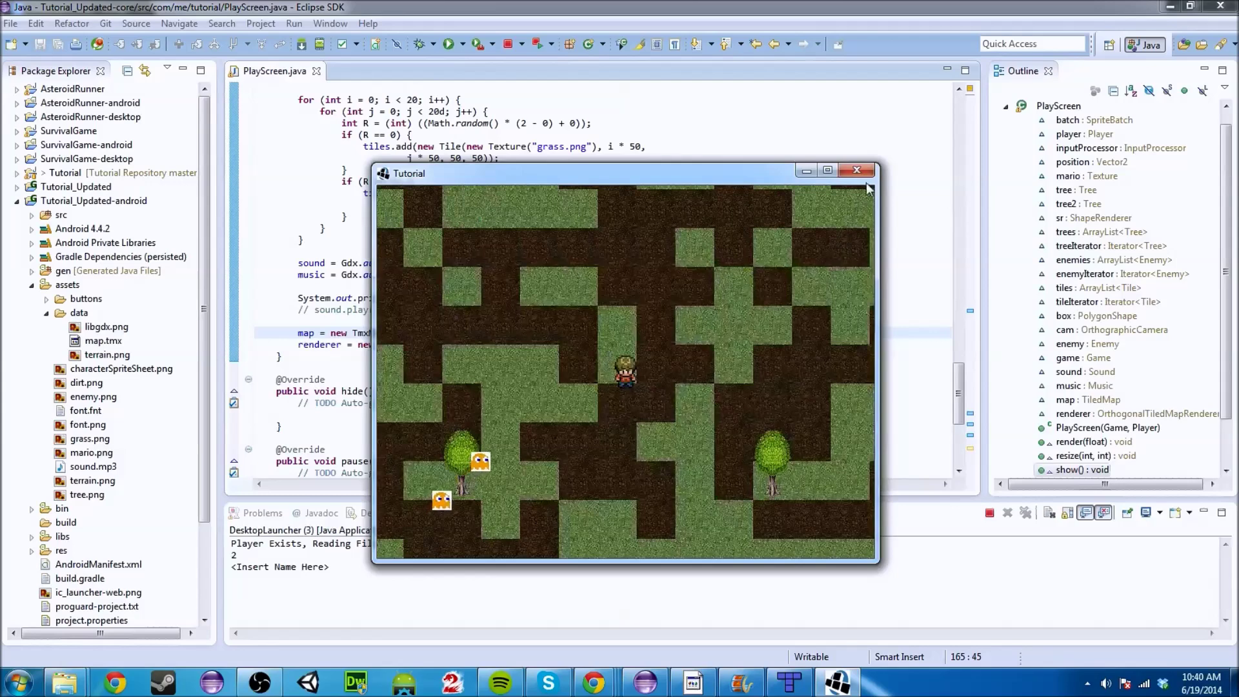
left_click(856, 170)
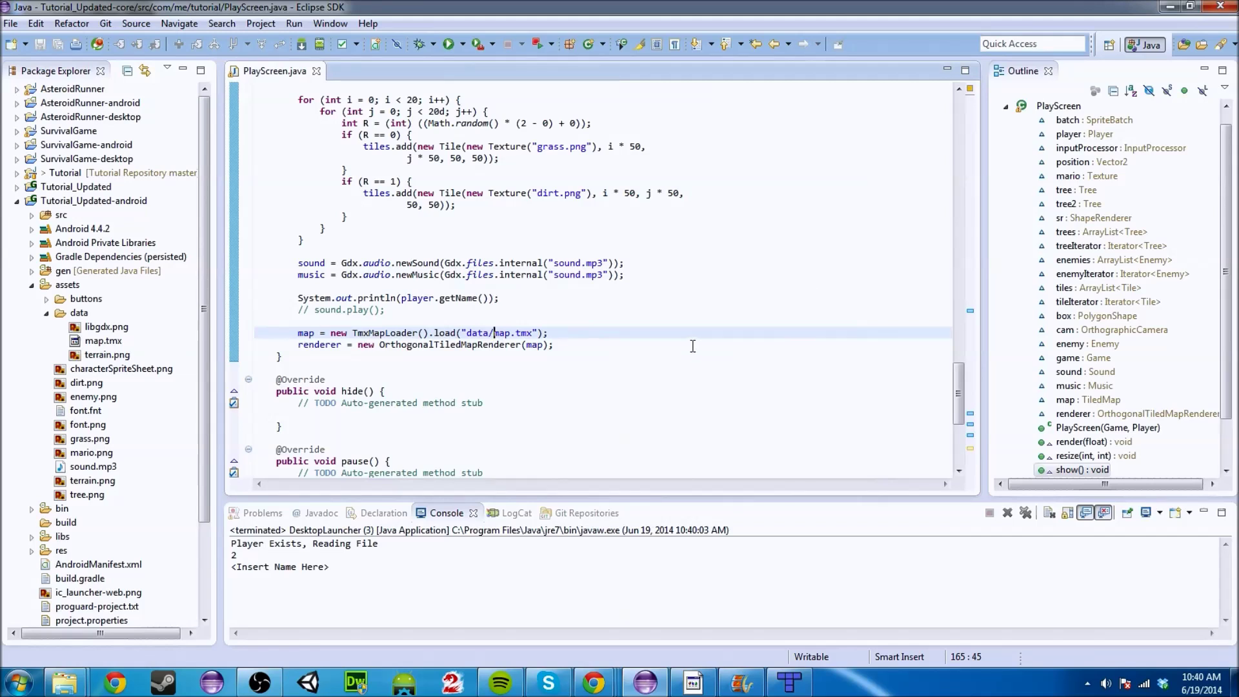
left_click(565, 332)
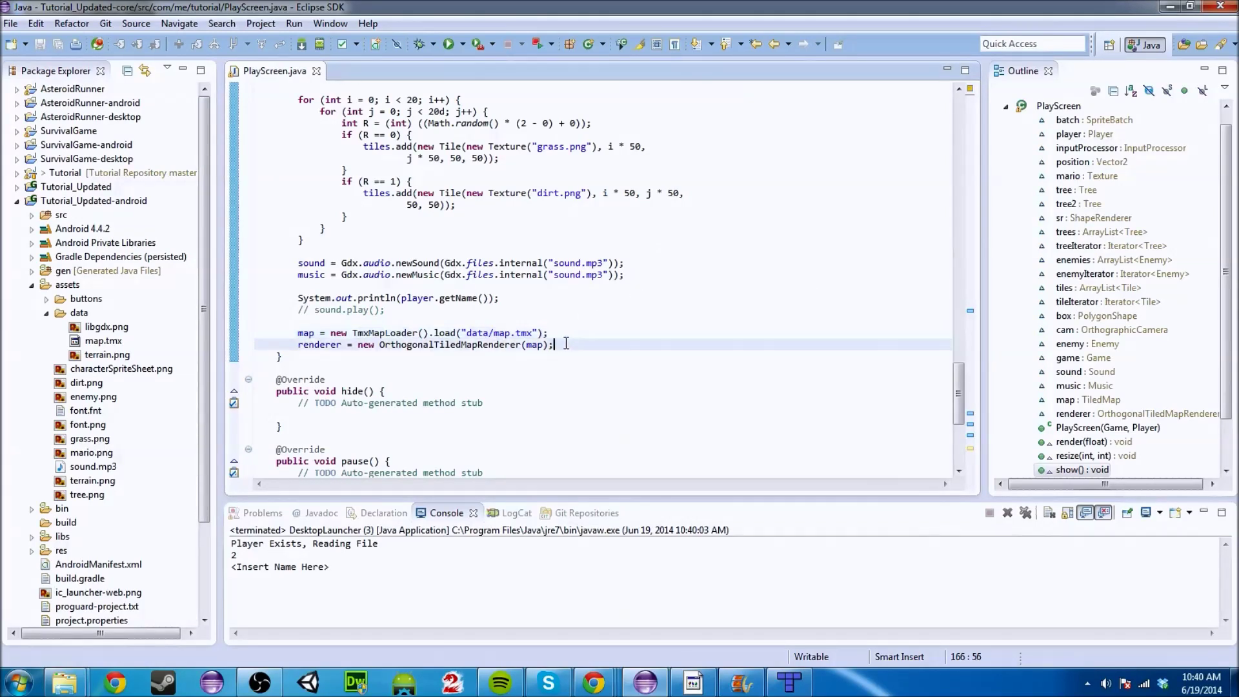